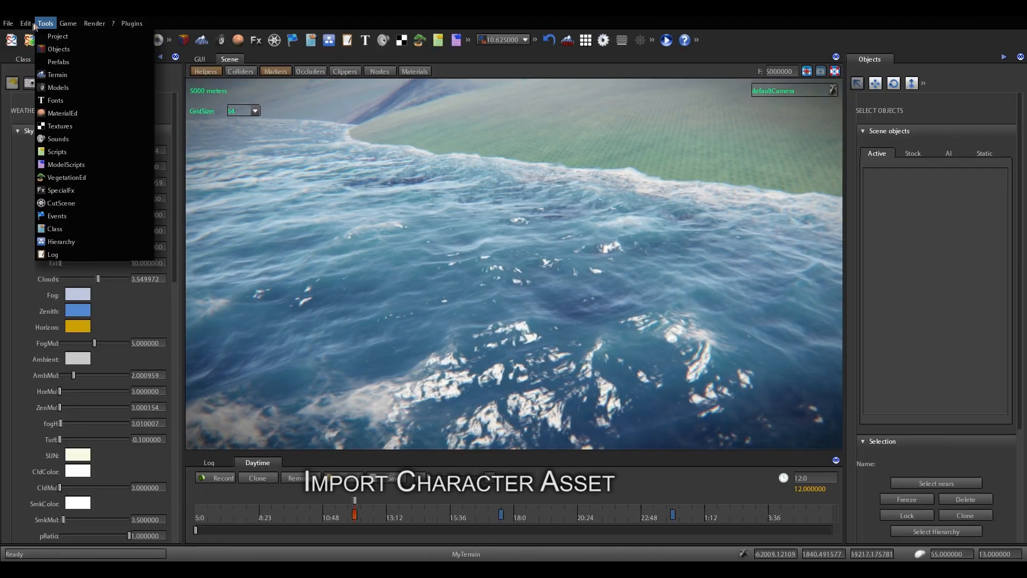
# Step: Import the marine character asset from the Assets folder under the Bin directory into the project
pyautogui.moveTo(107, 49)
pyautogui.click(184, 52)
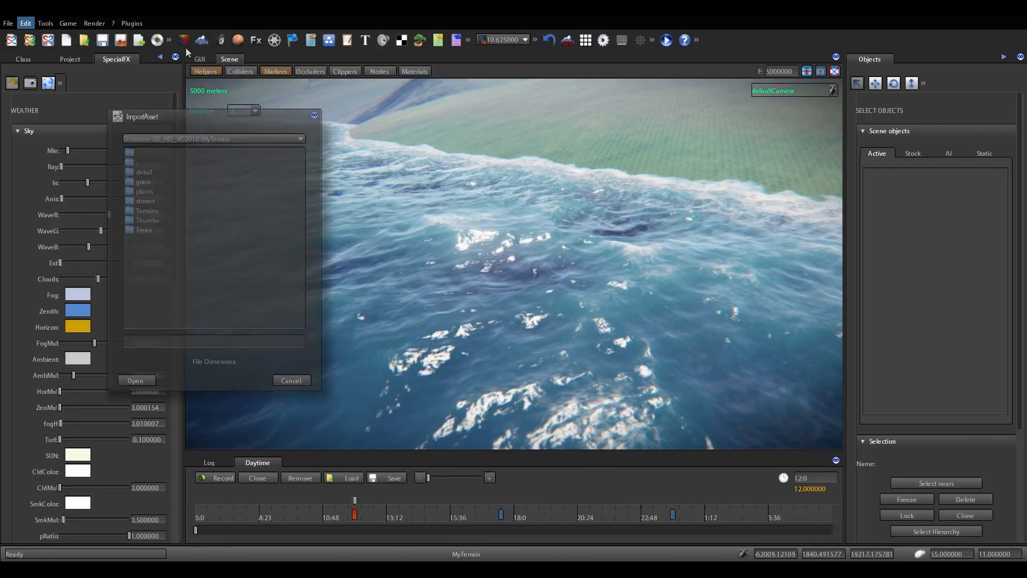
pyautogui.doubleClick(160, 181)
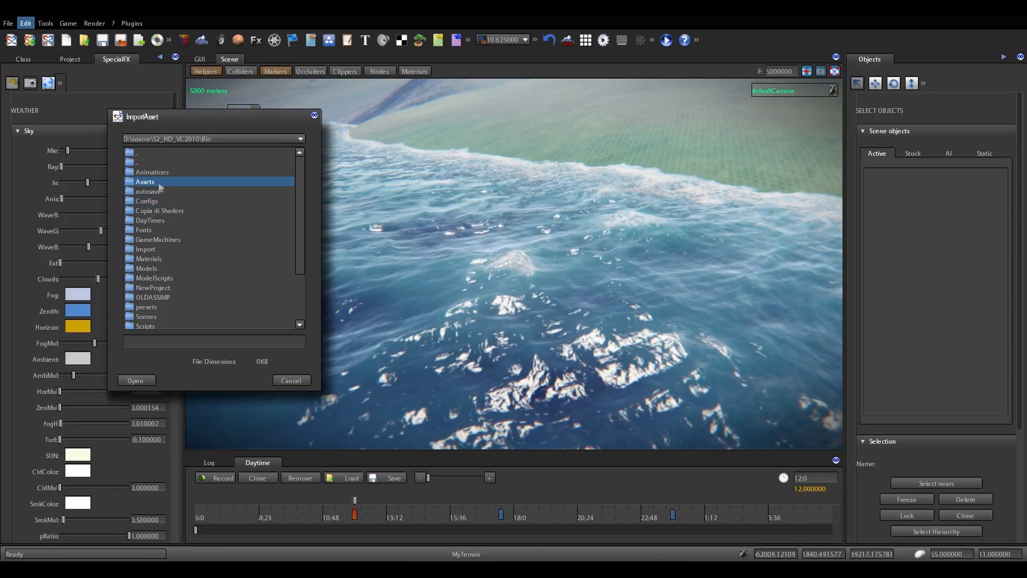
pyautogui.doubleClick(160, 183)
pyautogui.doubleClick(158, 174)
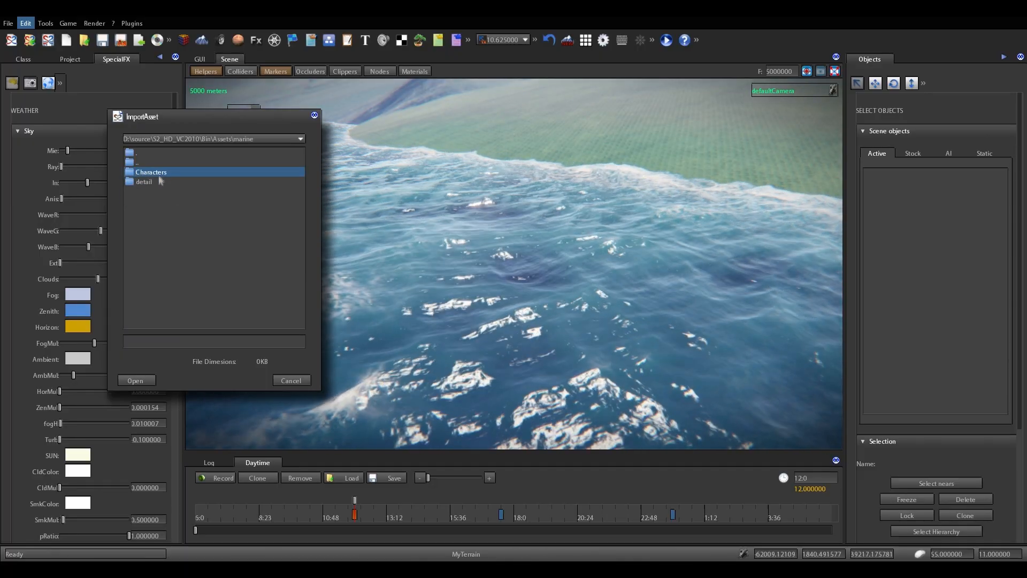
pyautogui.click(136, 381)
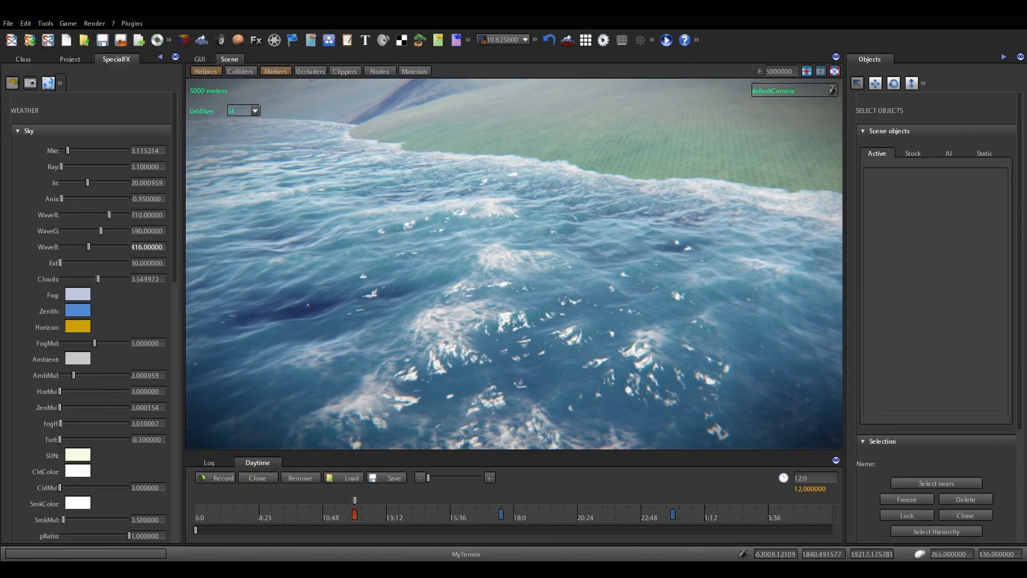
# Step: Place marine.so2 from the project's Characters folder onto the grassy terrain in the scene
pyautogui.click(70, 59)
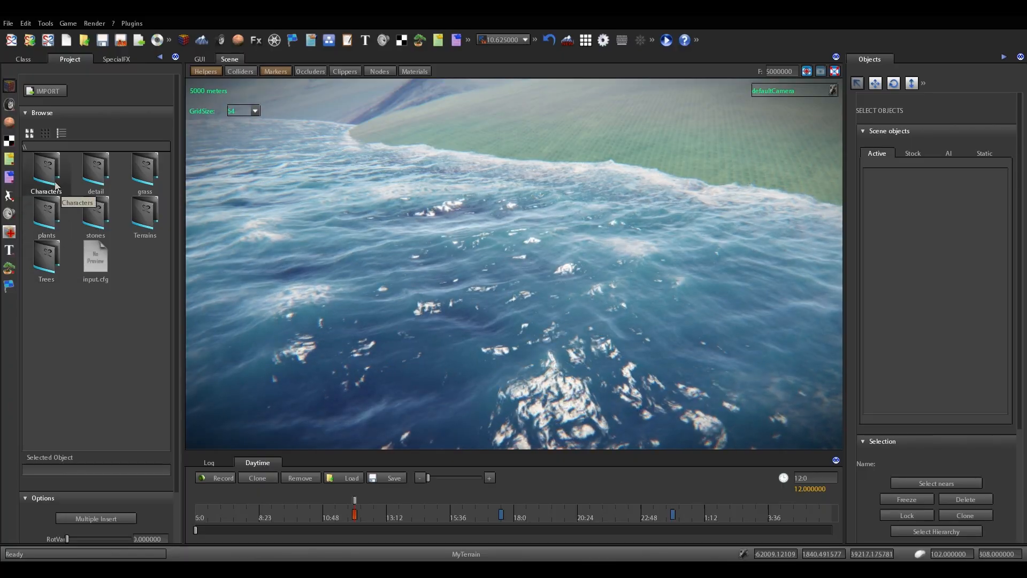
pyautogui.doubleClick(55, 186)
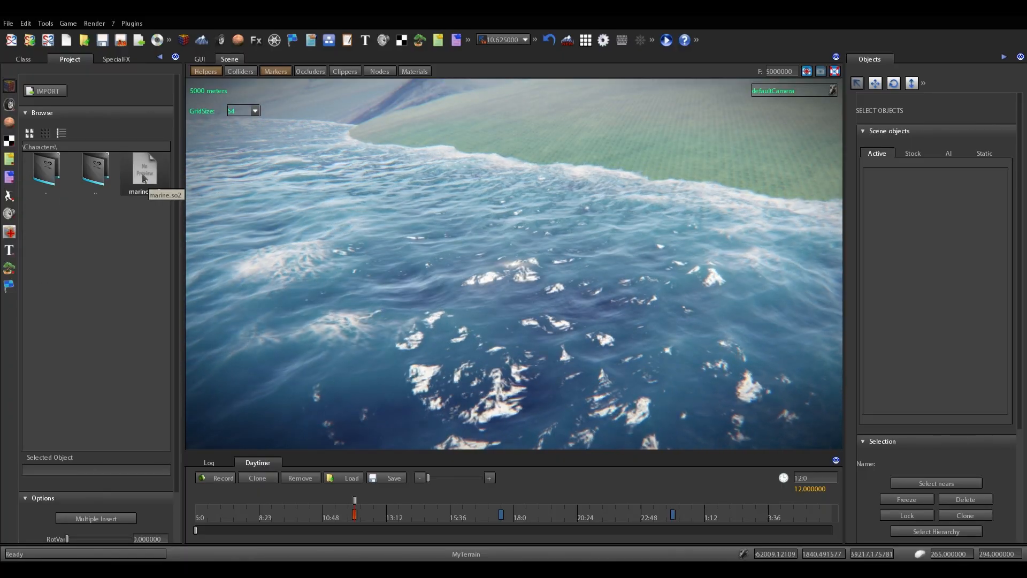
pyautogui.press('w')
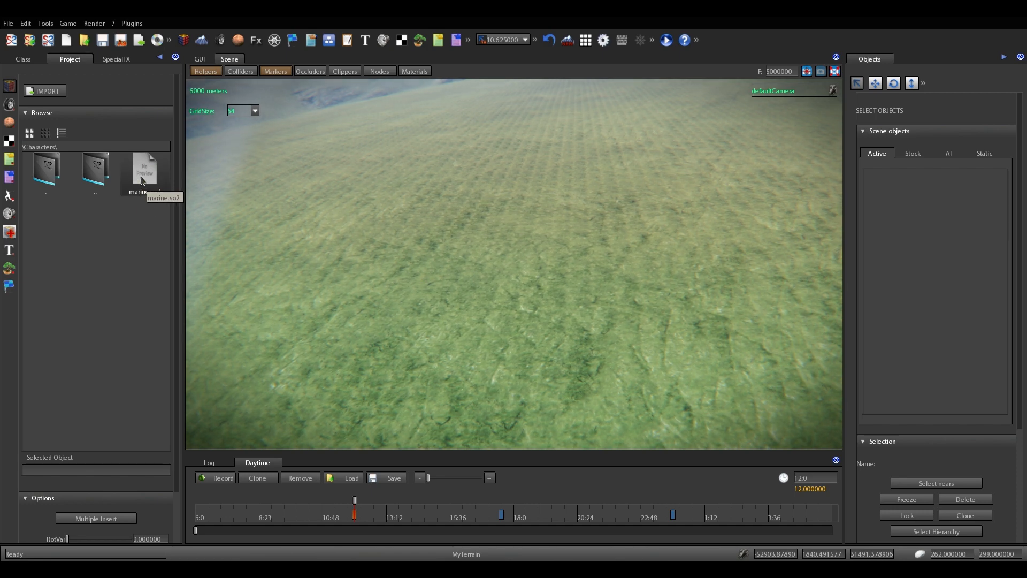
pyautogui.moveTo(141, 177); pyautogui.dragTo(381, 288)
pyautogui.moveTo(387, 290); pyautogui.dragTo(395, 330, button='right')
pyautogui.press('w')
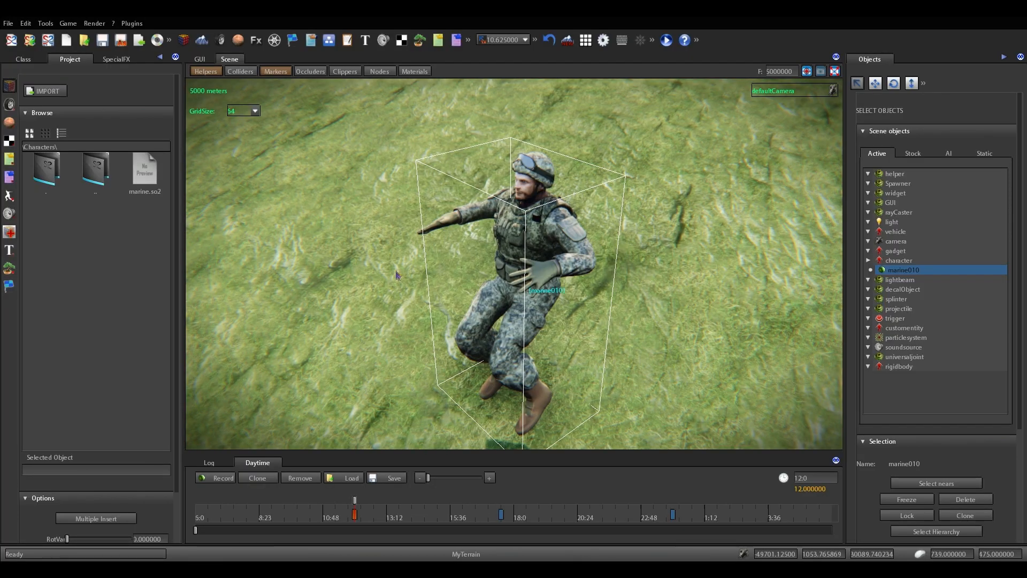
# Step: Open the placed marine's model file marine.sk2 for editing
pyautogui.moveTo(516, 263)
pyautogui.rightClick(514, 240)
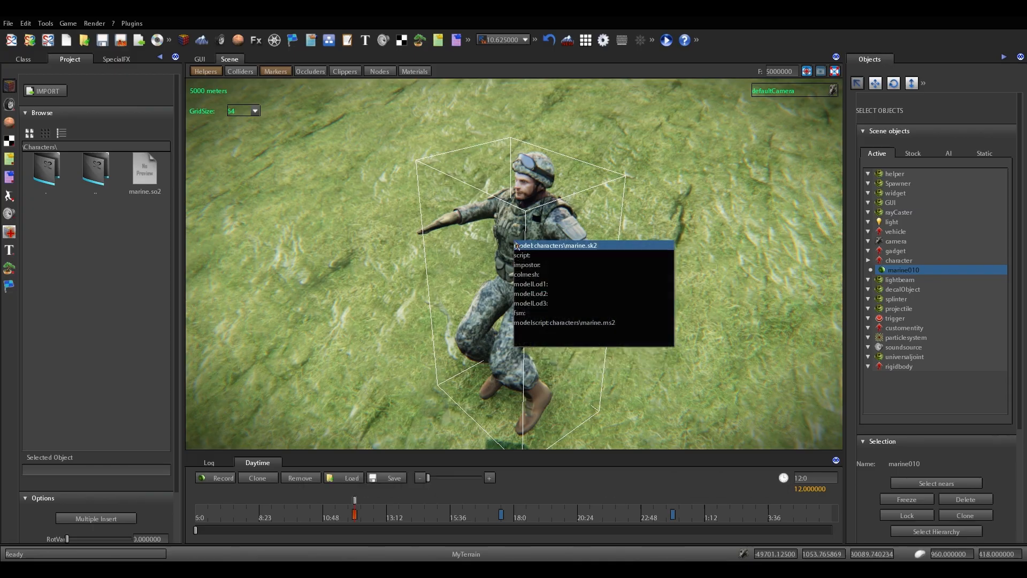
pyautogui.click(543, 246)
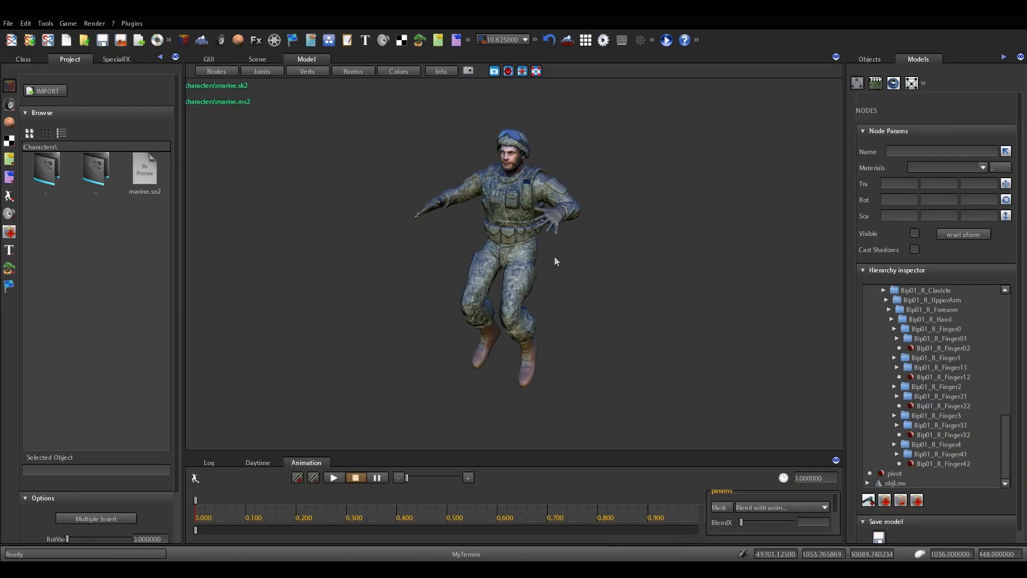
# Step: Show the marine model's animation list and preview the walk animation
pyautogui.click(875, 84)
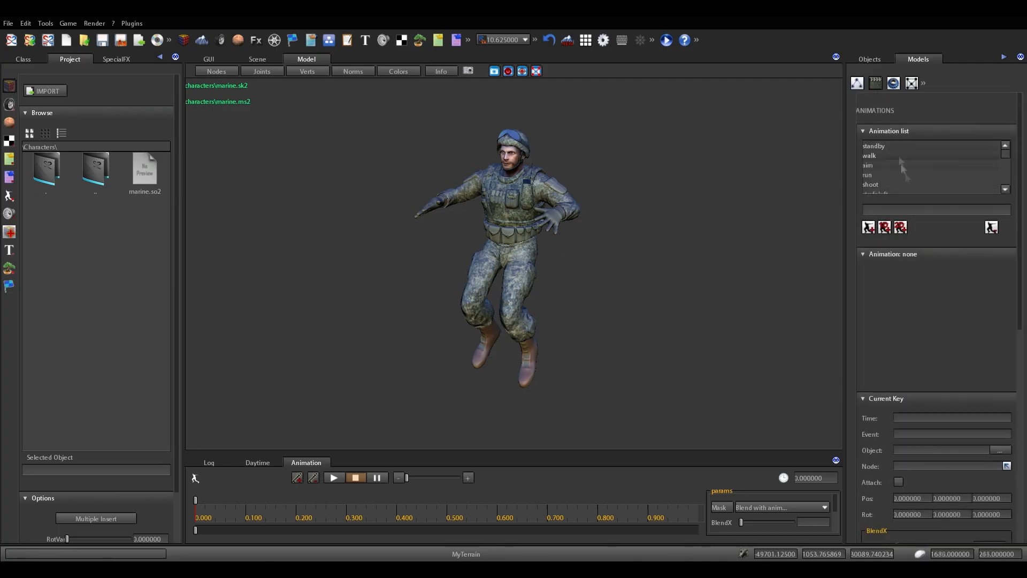
pyautogui.scroll(3, 902, 163)
pyautogui.click(901, 156)
pyautogui.click(333, 478)
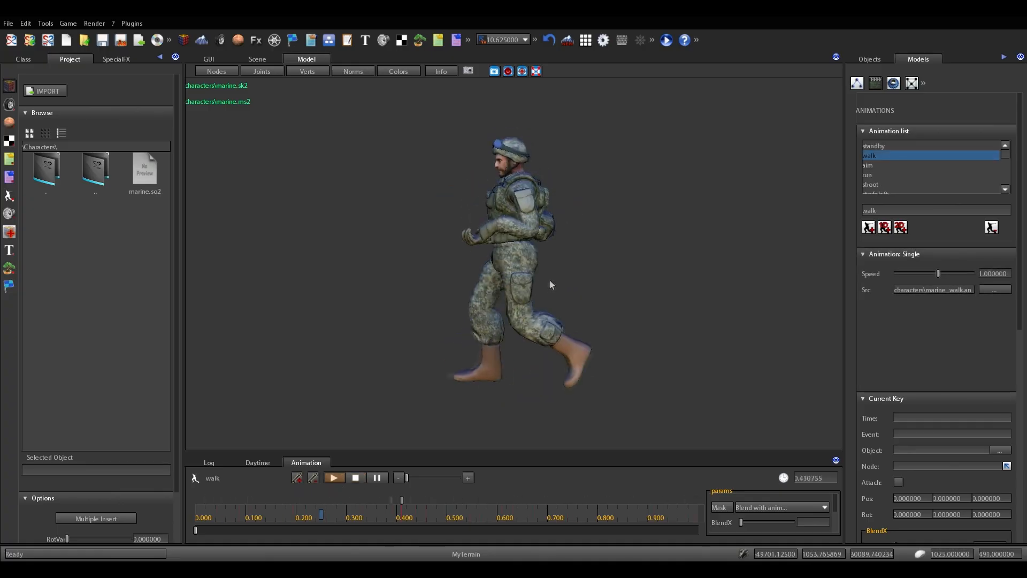
pyautogui.click(869, 166)
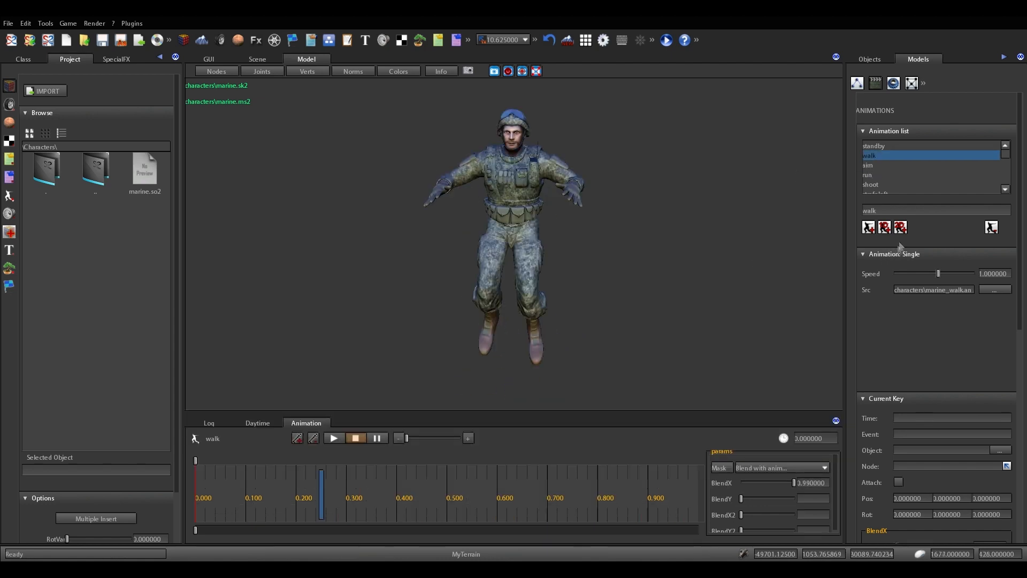
# Step: Create a 1D blend animation named walk1d for the marine and select it in the animation list
pyautogui.click(876, 211)
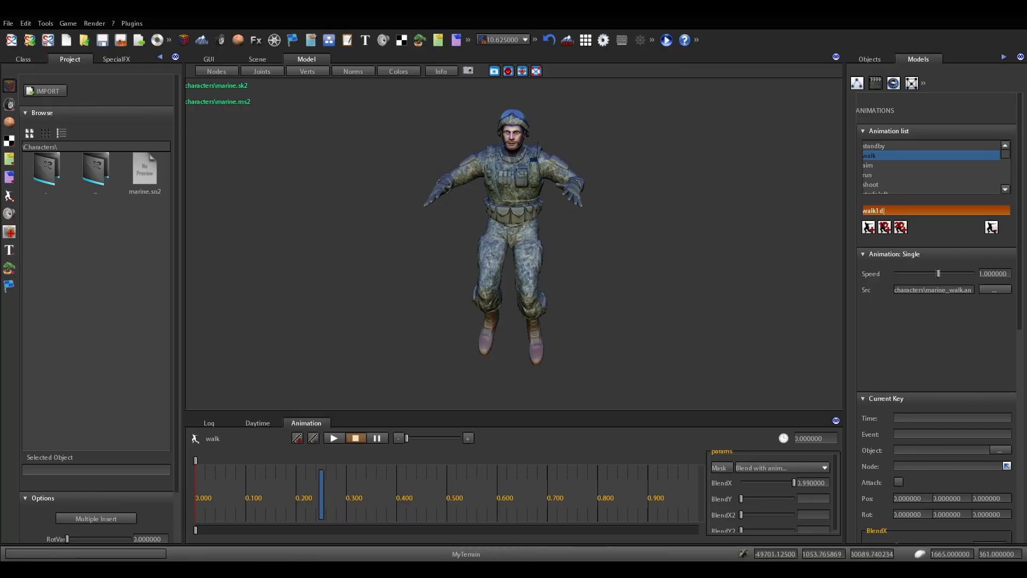
pyautogui.press('Return')
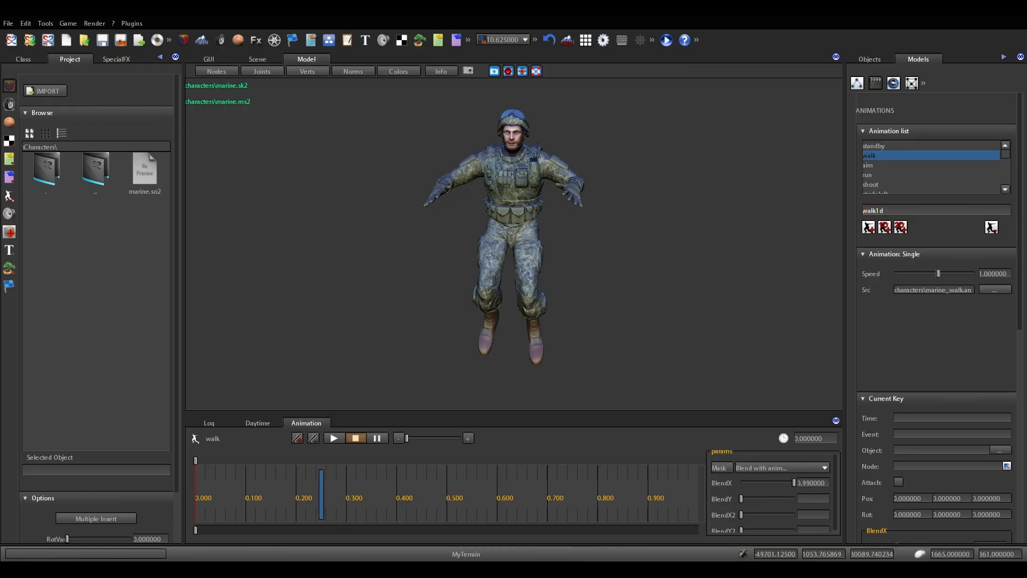
pyautogui.click(886, 228)
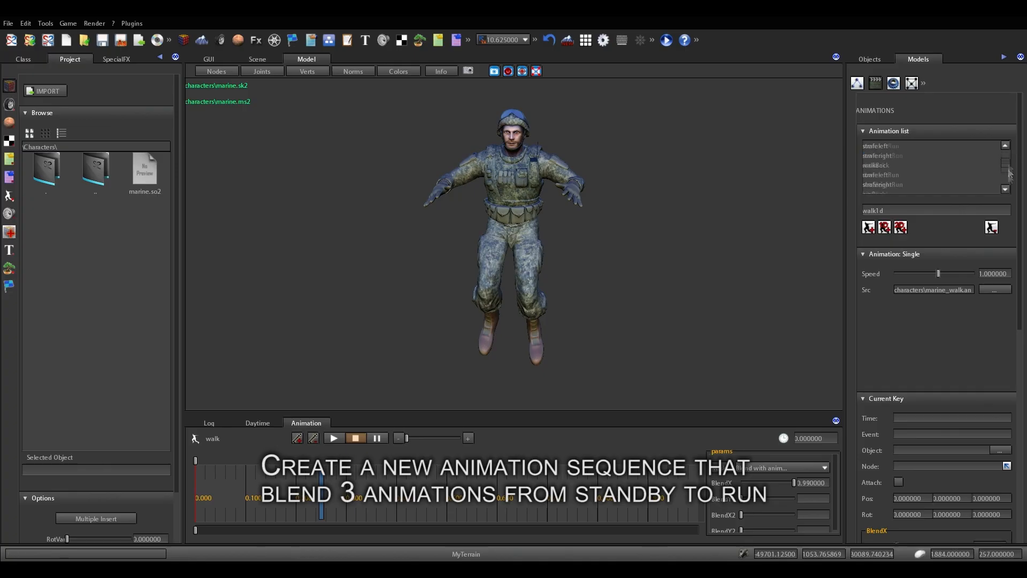
pyautogui.moveTo(1006, 155); pyautogui.dragTo(1005, 188)
pyautogui.click(894, 184)
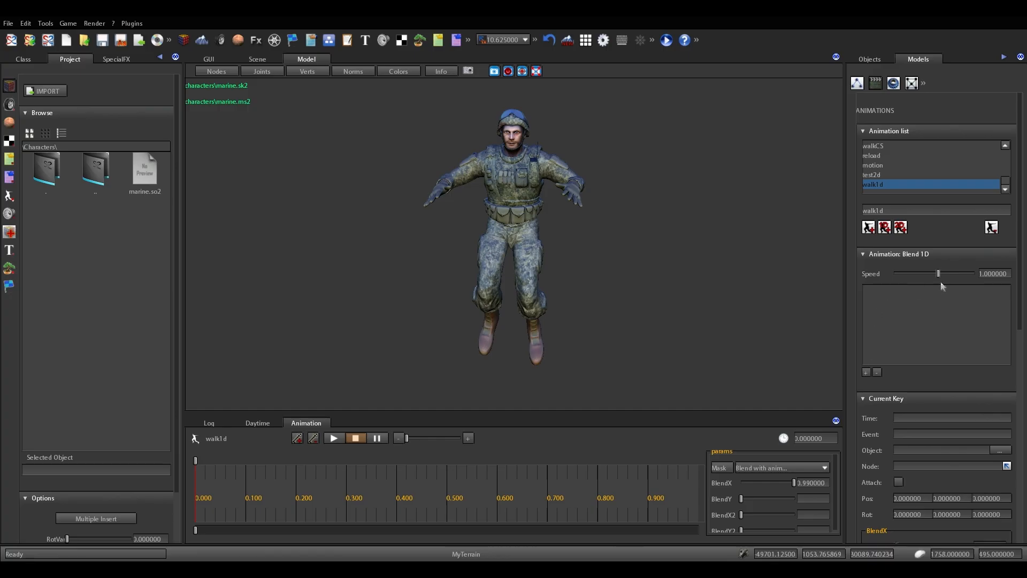
# Step: Add marine_aimsleep.an2 from the Characters folder as the first animation of the walk1d blend
pyautogui.click(866, 372)
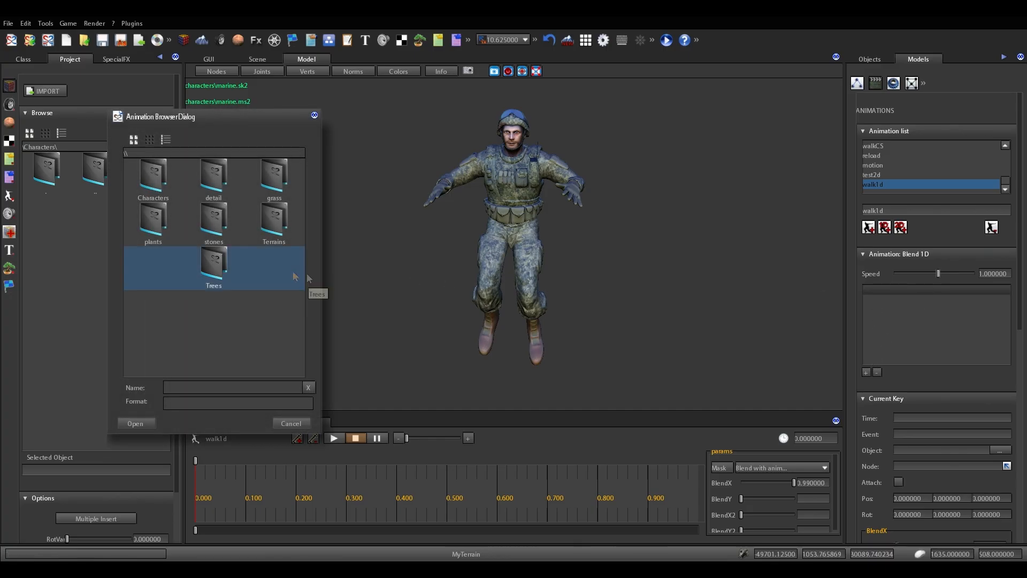
pyautogui.doubleClick(169, 192)
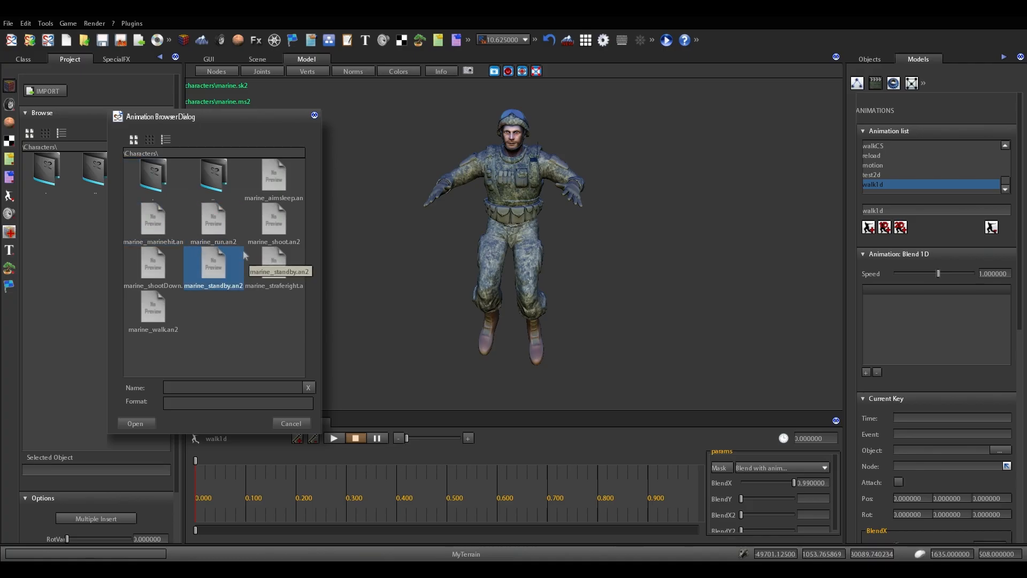
pyautogui.click(276, 185)
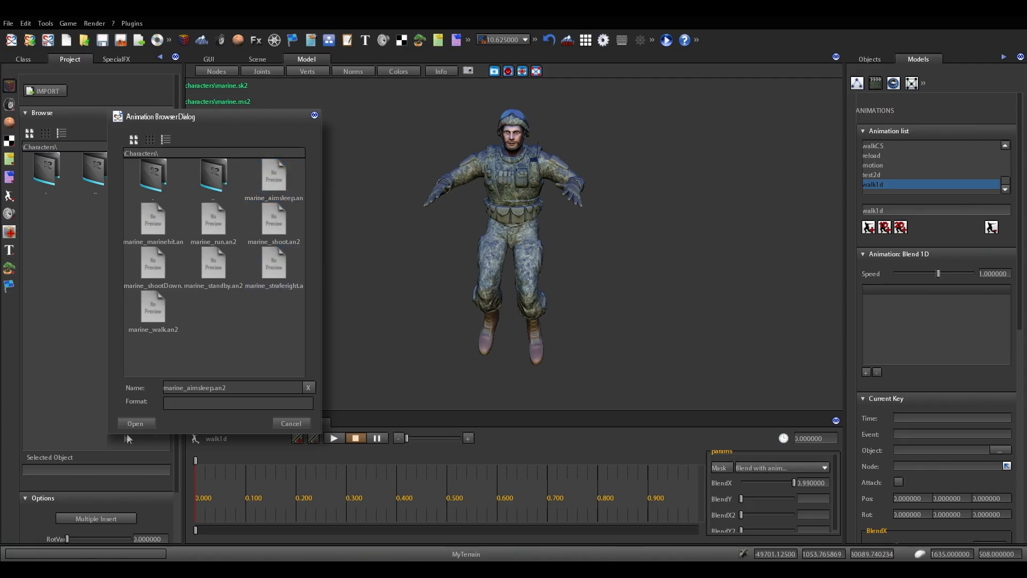
pyautogui.click(136, 423)
# Step: Add marine_walk.an2 from the Characters folder as the second animation of the walk1d blend
pyautogui.click(866, 372)
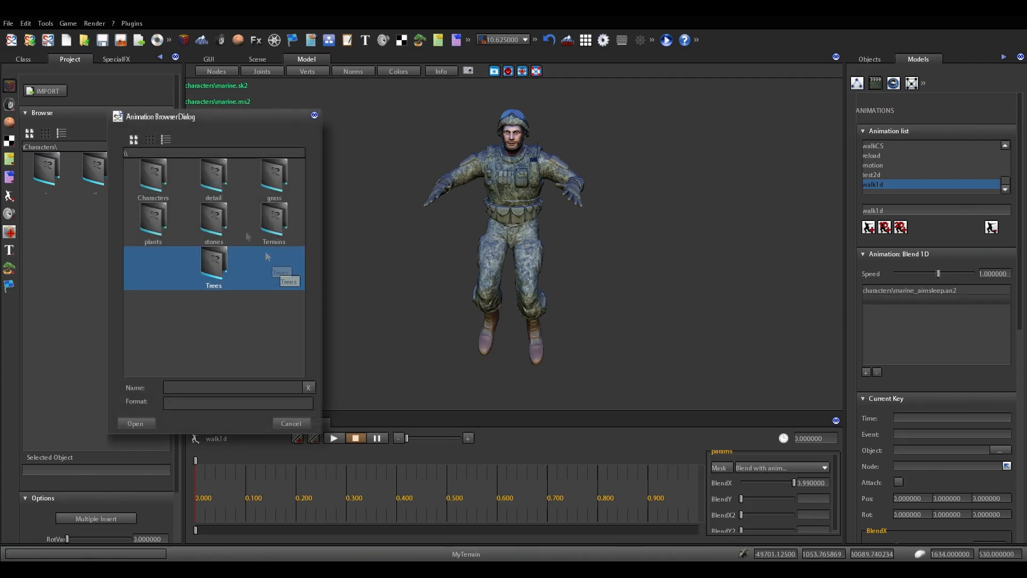
pyautogui.doubleClick(162, 196)
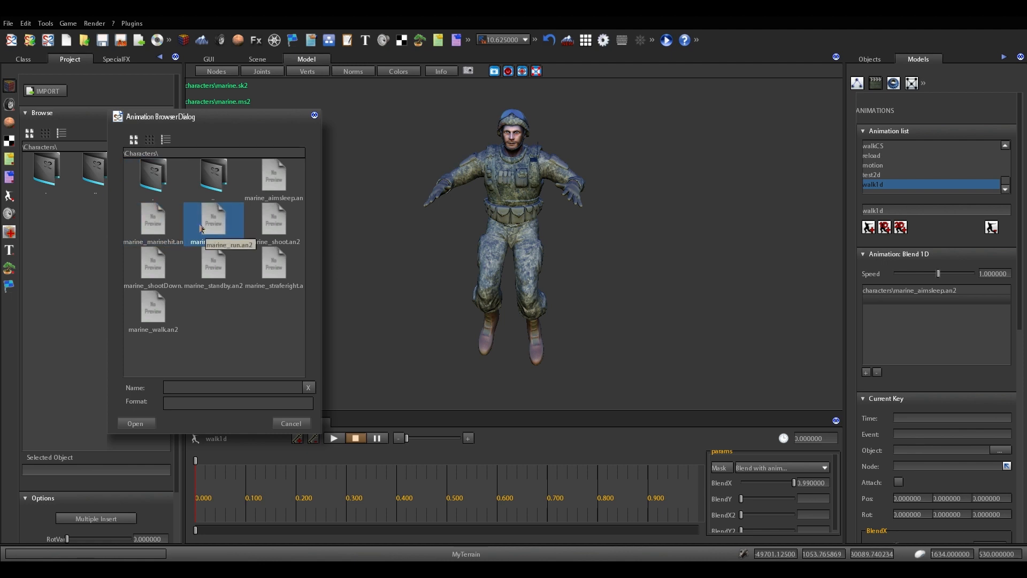
pyautogui.click(153, 310)
pyautogui.click(135, 423)
# Step: Add marine_run.an2 from the Characters folder as the third animation of the walk1d blend
pyautogui.click(866, 373)
pyautogui.doubleClick(873, 310)
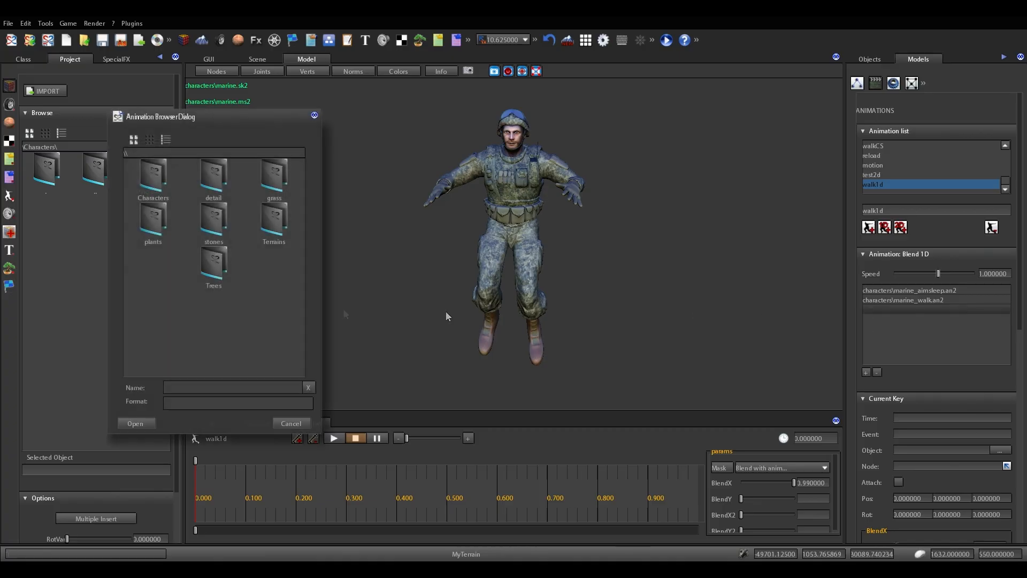
pyautogui.doubleClick(154, 188)
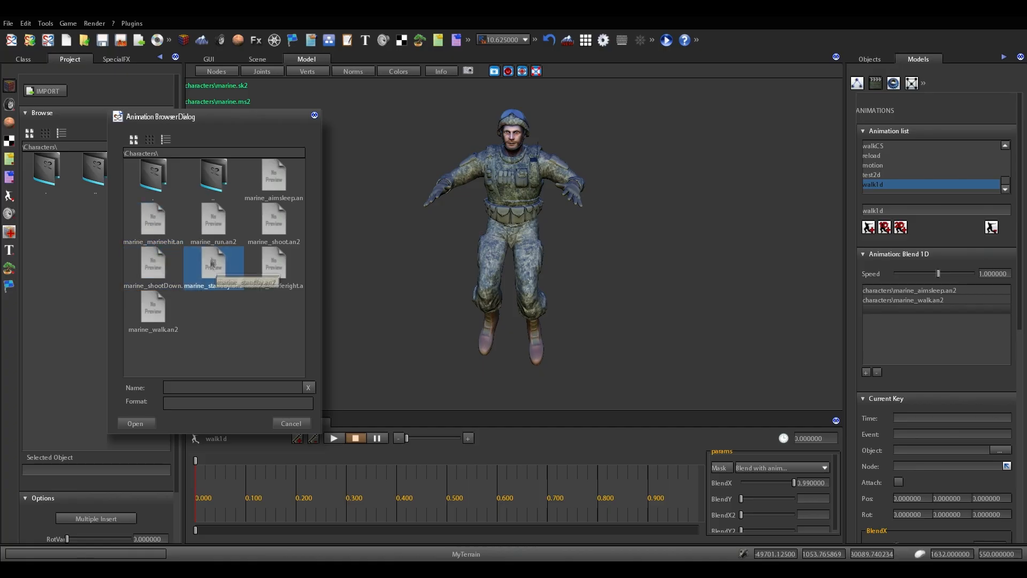
pyautogui.click(213, 222)
pyautogui.click(136, 422)
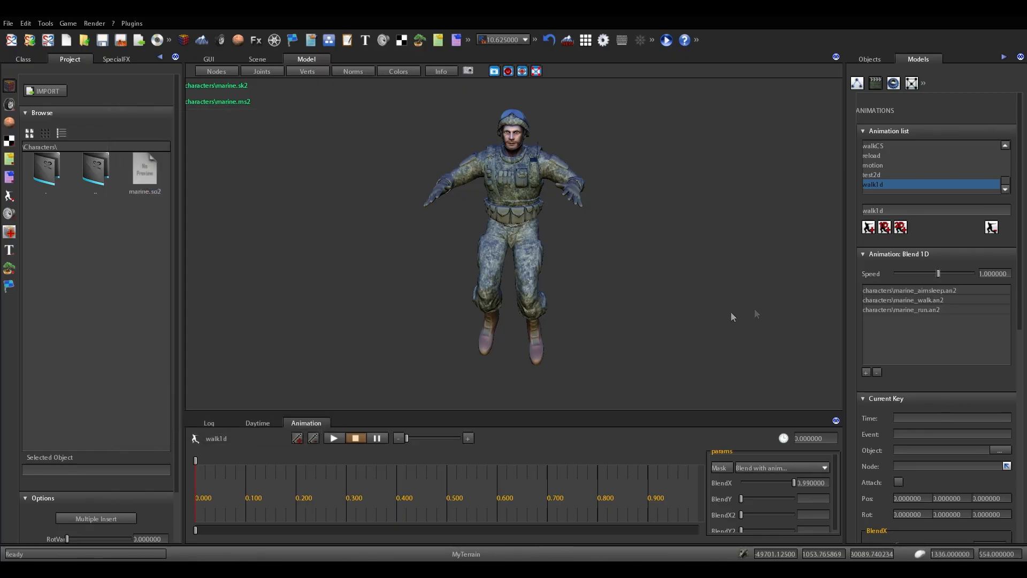
# Step: Preview the walk1d blend while raising BlendX to about 0.44, and stop the playback
pyautogui.click(334, 438)
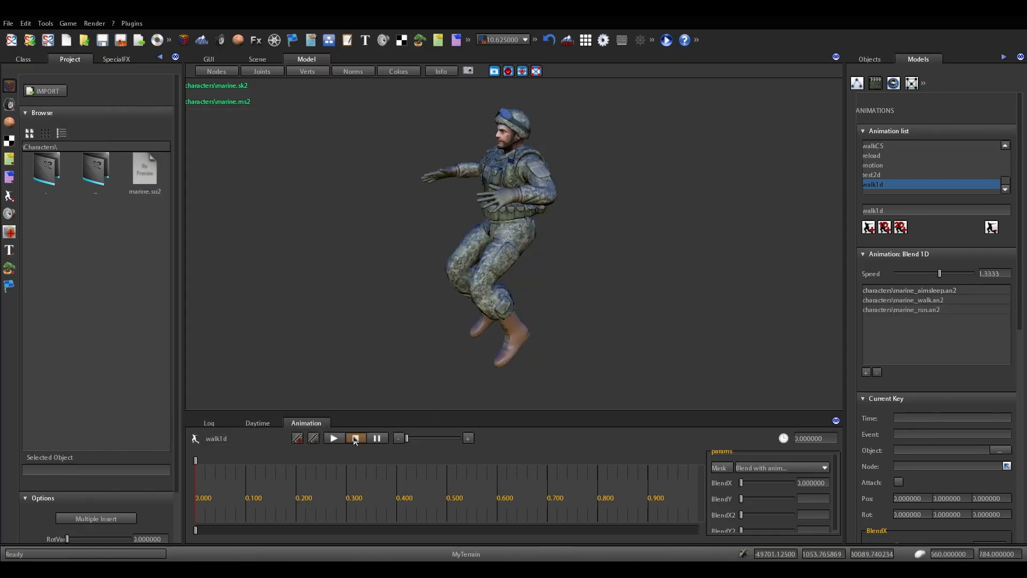
pyautogui.click(334, 438)
pyautogui.moveTo(742, 487); pyautogui.dragTo(764, 483)
pyautogui.click(355, 438)
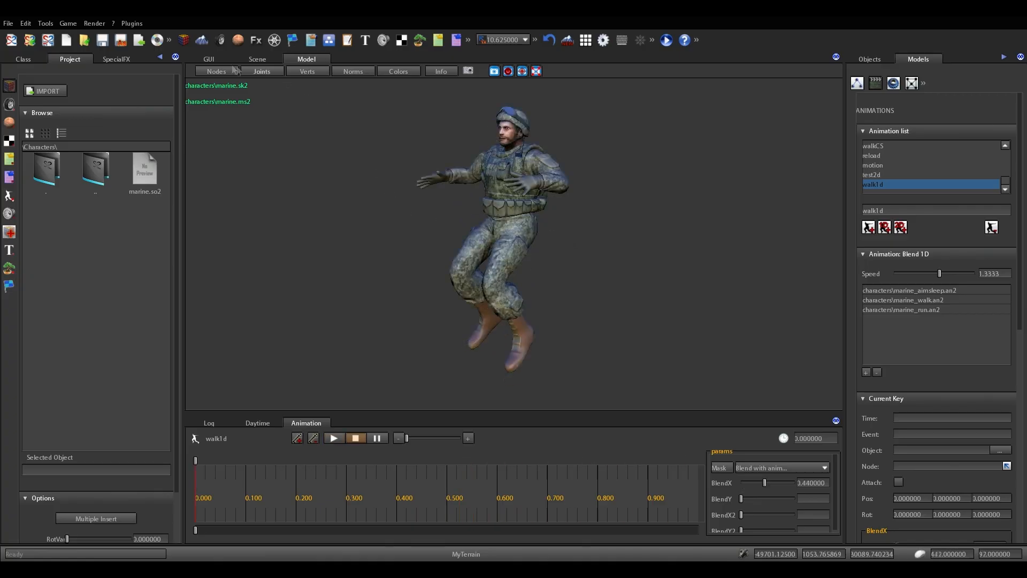
# Step: Return to the scene and create a new game machine file named player in the project's Characters folder
pyautogui.click(267, 63)
pyautogui.moveTo(509, 271); pyautogui.dragTo(518, 273, button='right')
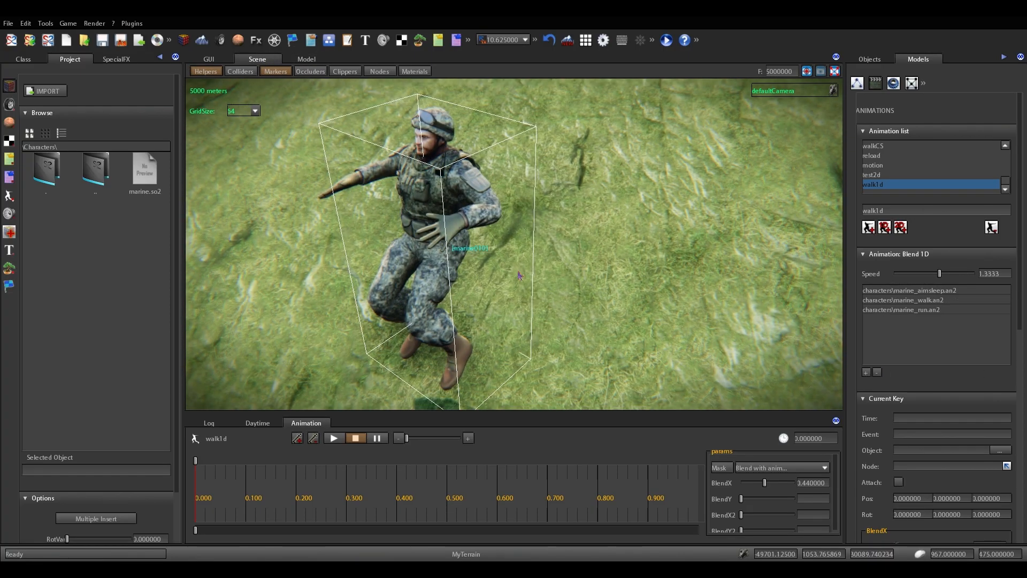
pyautogui.click(10, 287)
pyautogui.doubleClick(46, 126)
pyautogui.rightClick(79, 197)
pyautogui.click(108, 214)
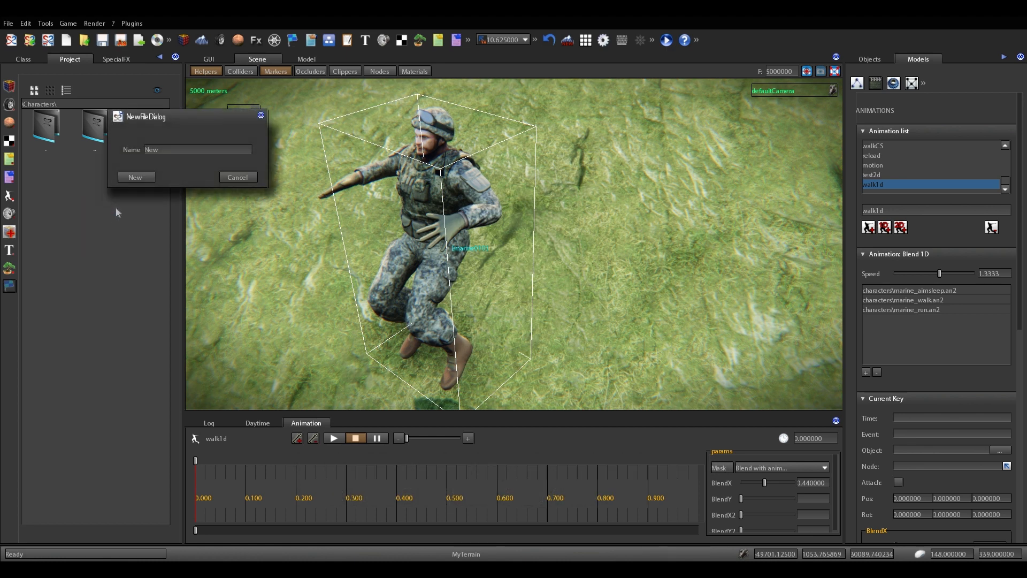
pyautogui.click(158, 149)
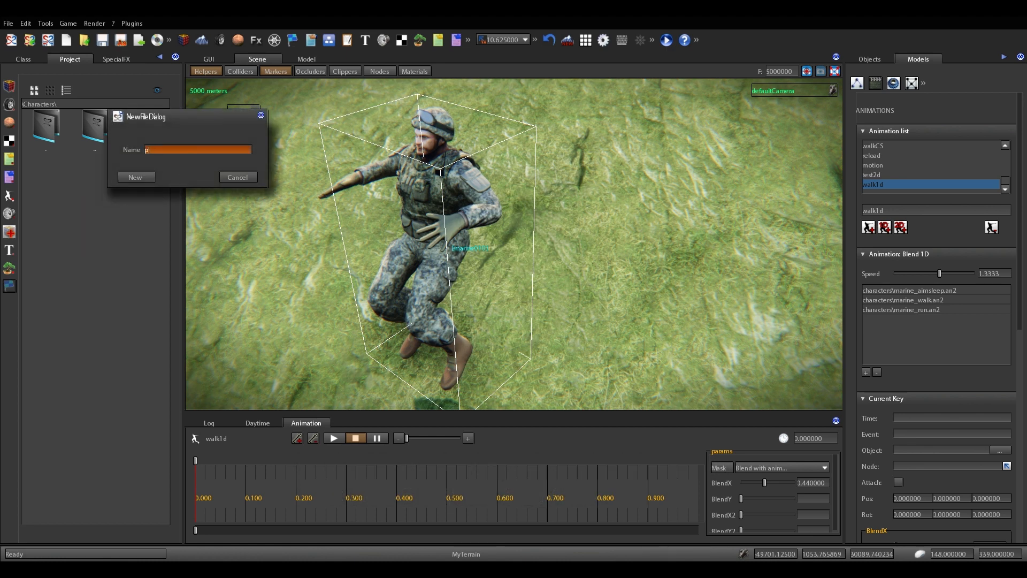
pyautogui.press('Return')
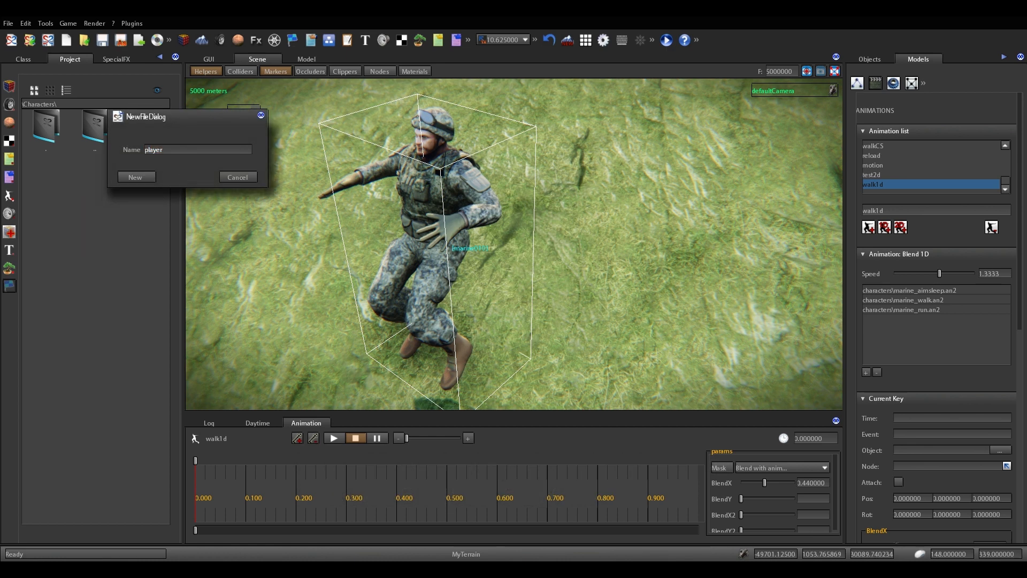
pyautogui.click(145, 180)
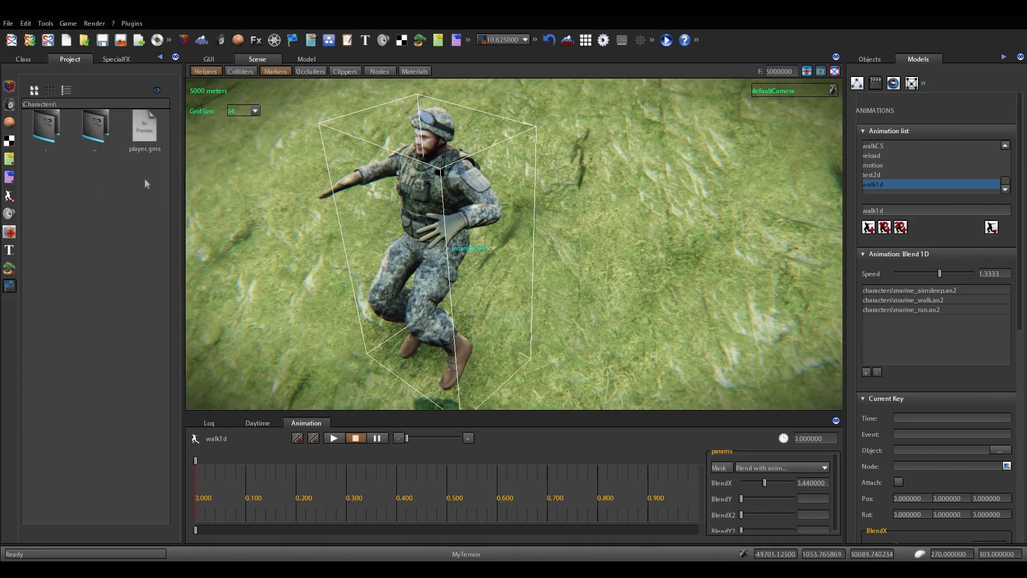
# Step: Inspect player.gms in the FSM graph and return to the scene with the marine
pyautogui.rightClick(145, 138)
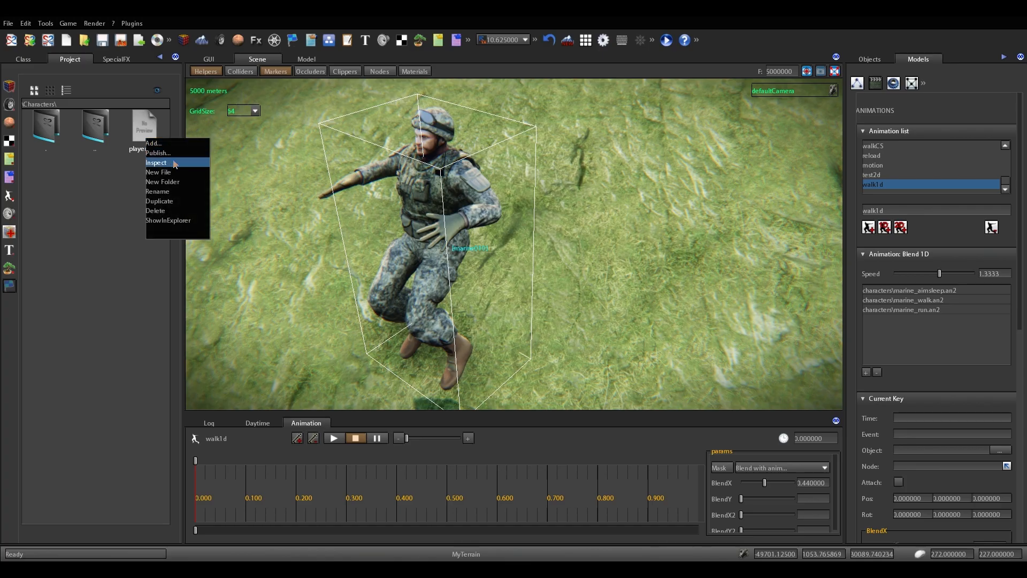
pyautogui.click(174, 163)
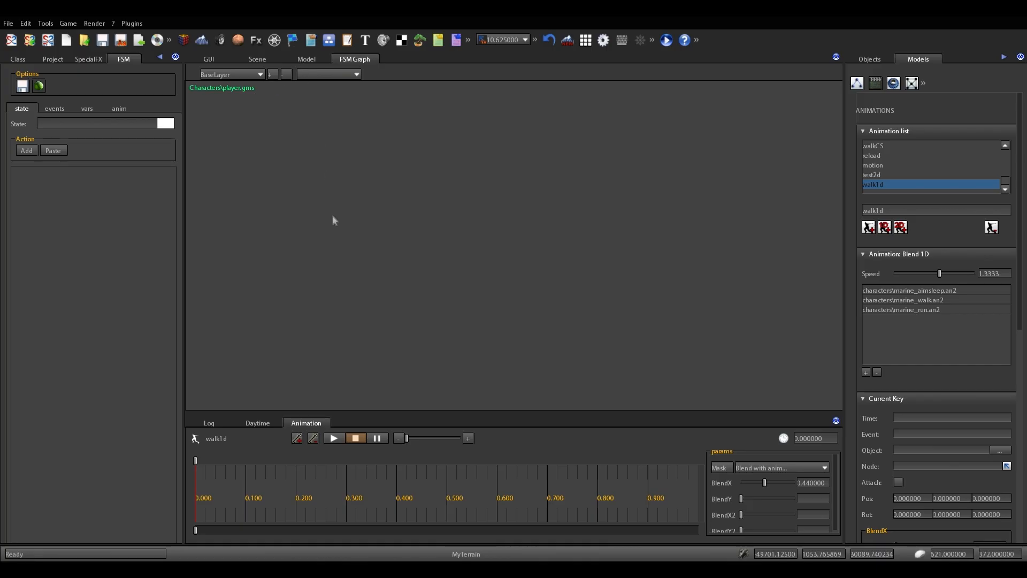
pyautogui.click(265, 63)
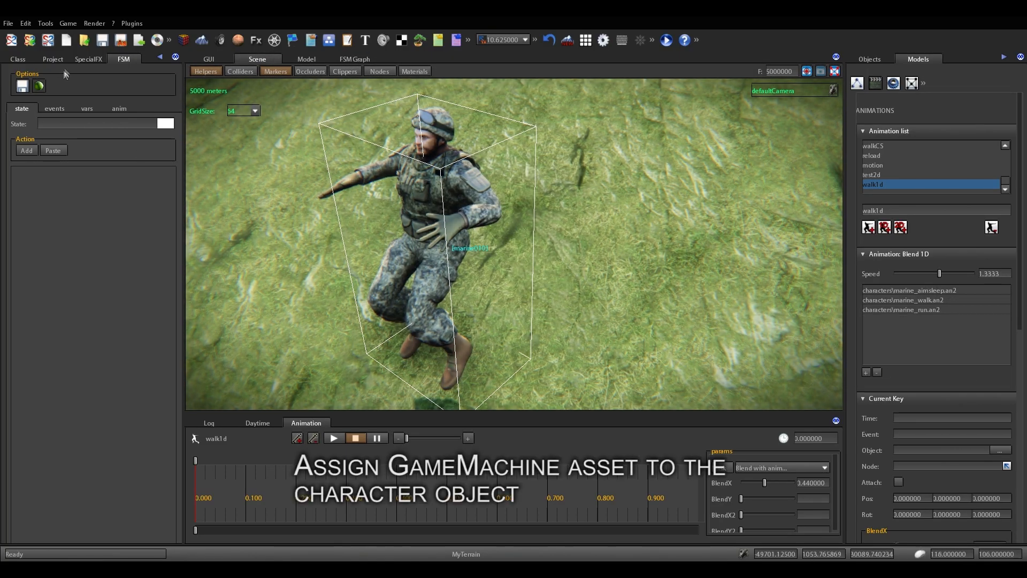
# Step: Assign player.gms from the Characters folder as the marine's fsm resource and apply the parameter change
pyautogui.click(17, 59)
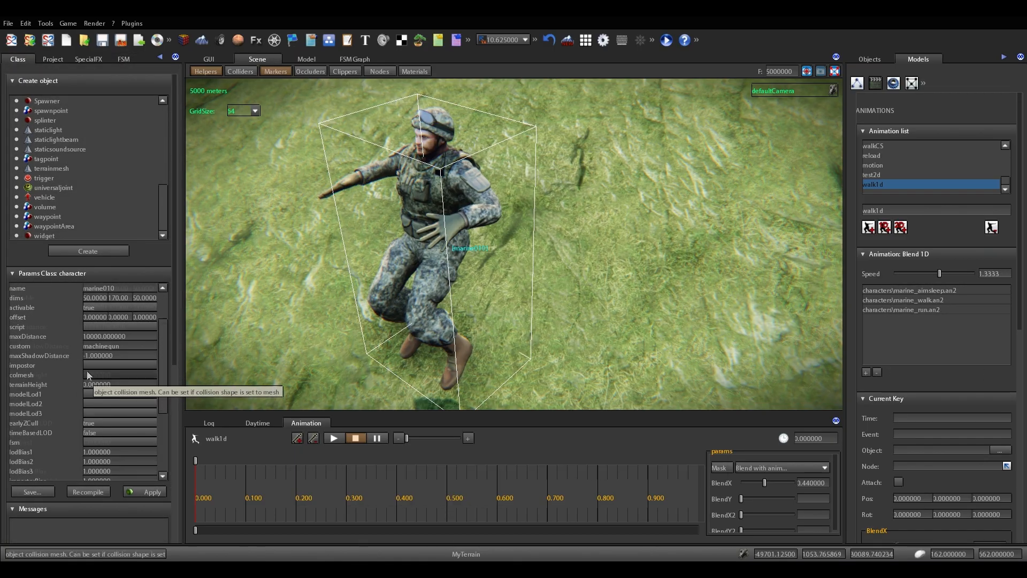
pyautogui.scroll(-2, 89, 375)
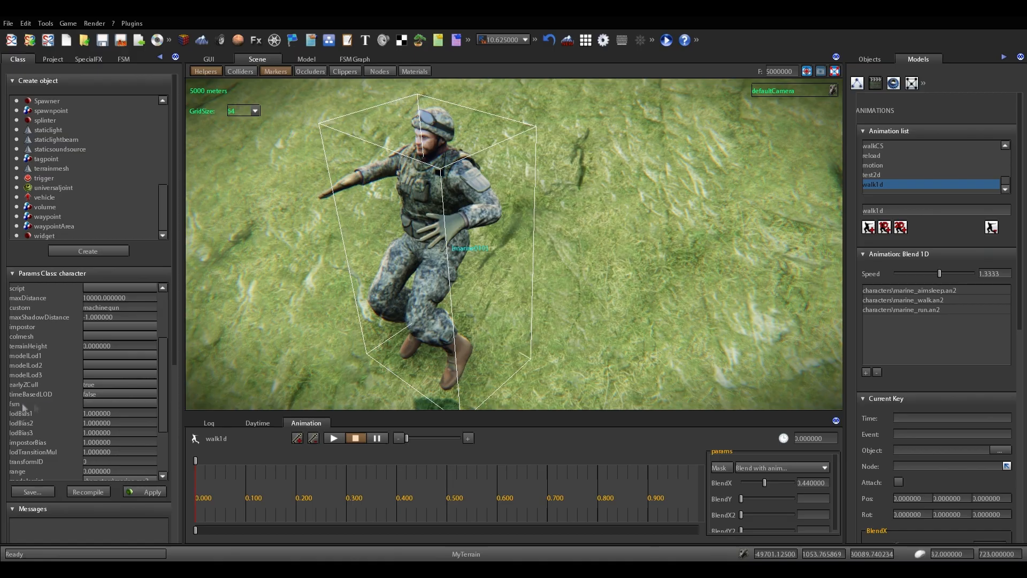
pyautogui.click(91, 406)
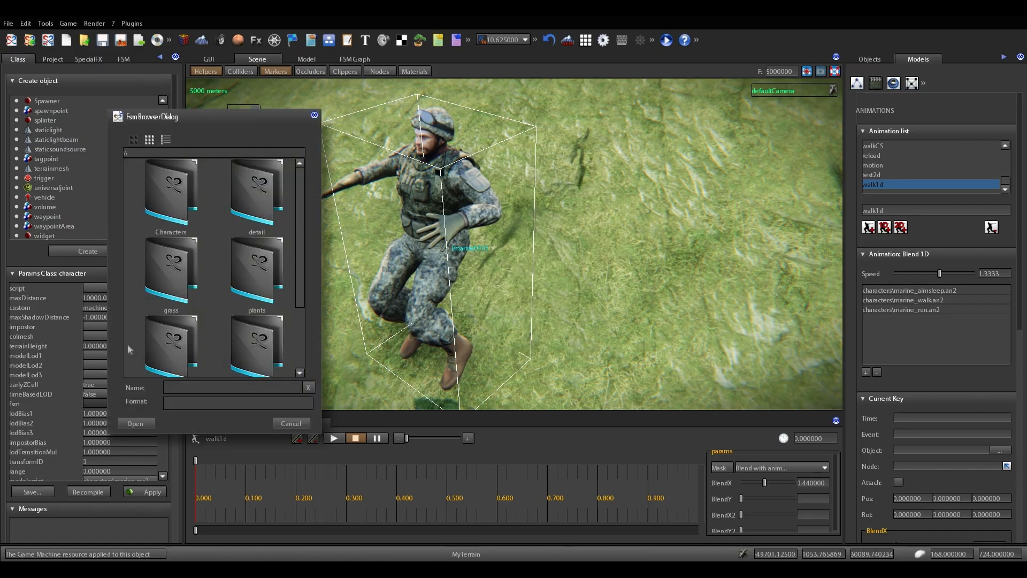
pyautogui.doubleClick(178, 181)
pyautogui.click(274, 177)
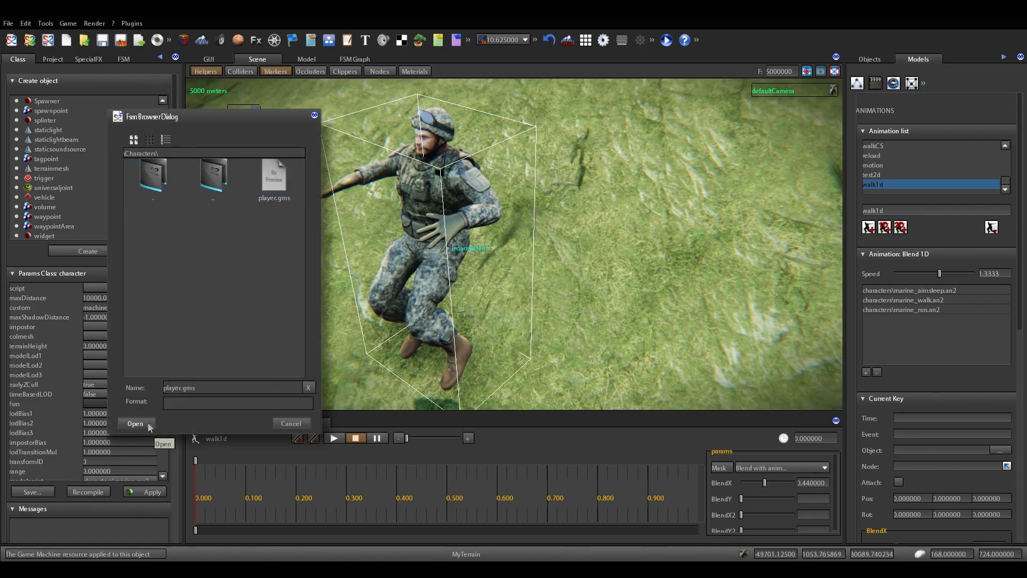
pyautogui.click(149, 426)
pyautogui.click(146, 495)
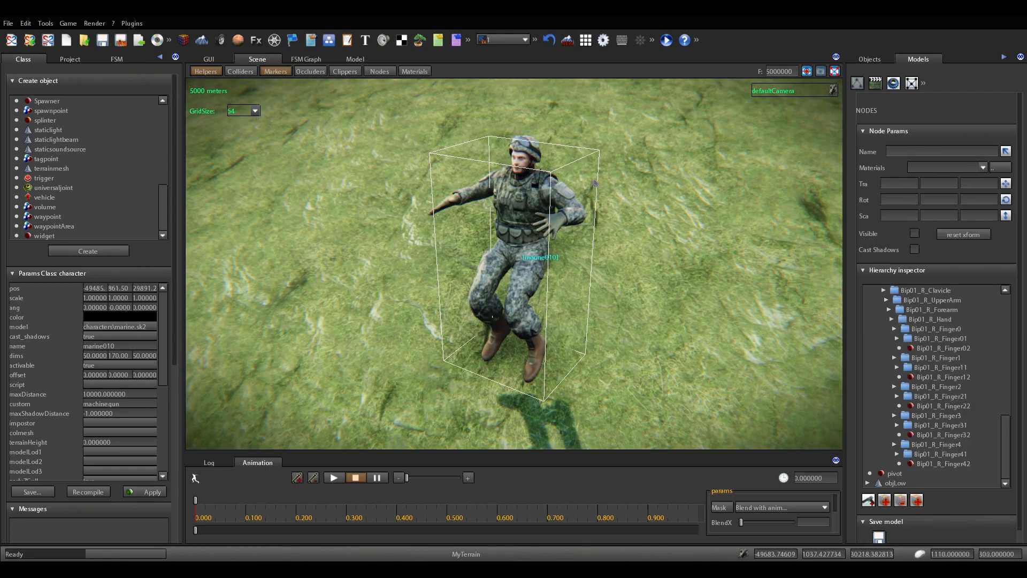
# Step: Open the marine's player.gms in the FSM graph and add a new state
pyautogui.rightClick(528, 218)
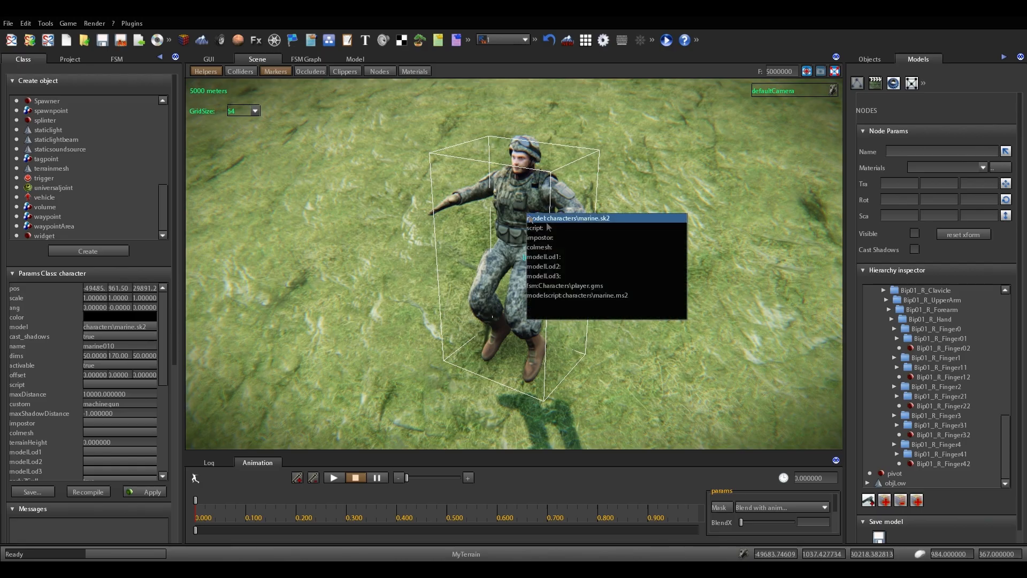
pyautogui.click(614, 285)
pyautogui.rightClick(360, 188)
pyautogui.click(373, 195)
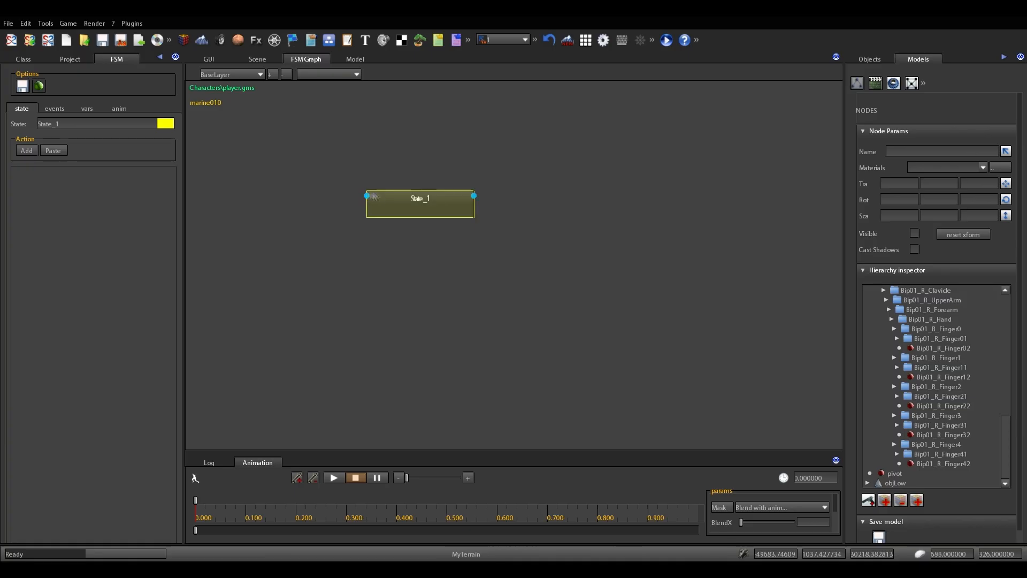
# Step: Rename the new state to STAND and shift its node slightly within the graph
pyautogui.click(48, 124)
pyautogui.press('BackSpace')
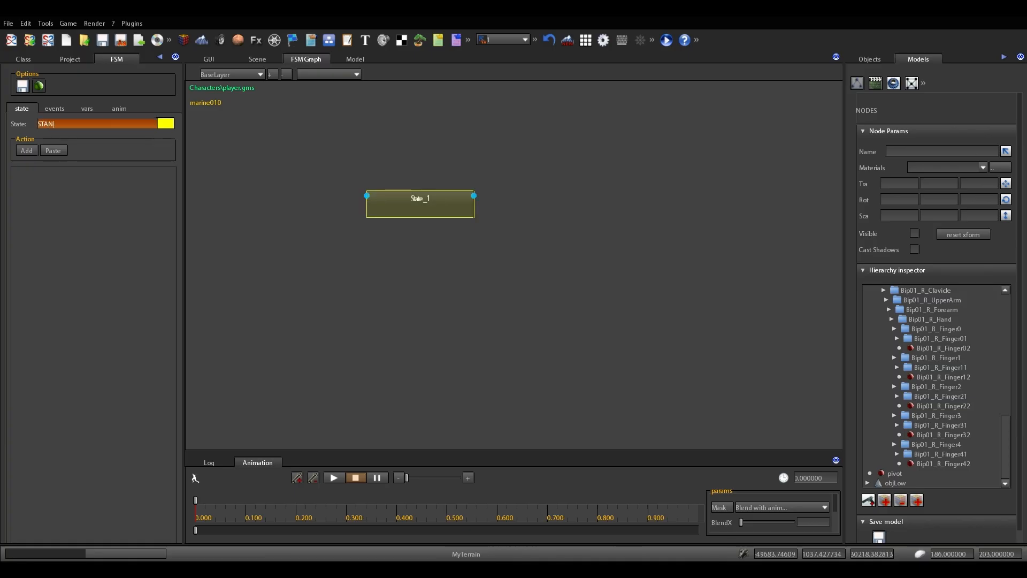
pyautogui.write('STAND')
pyautogui.press('Return')
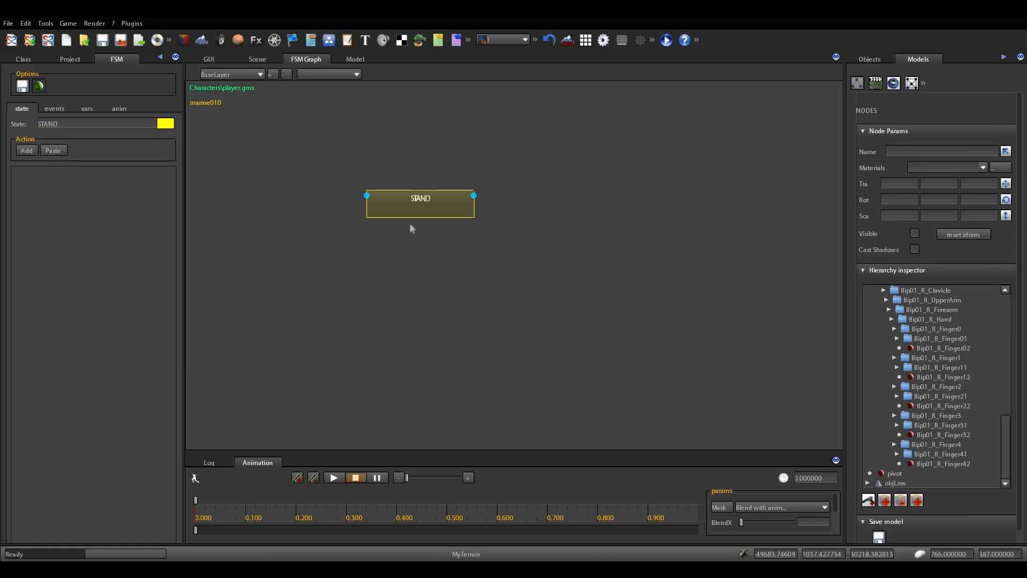
pyautogui.moveTo(404, 208); pyautogui.dragTo(423, 219)
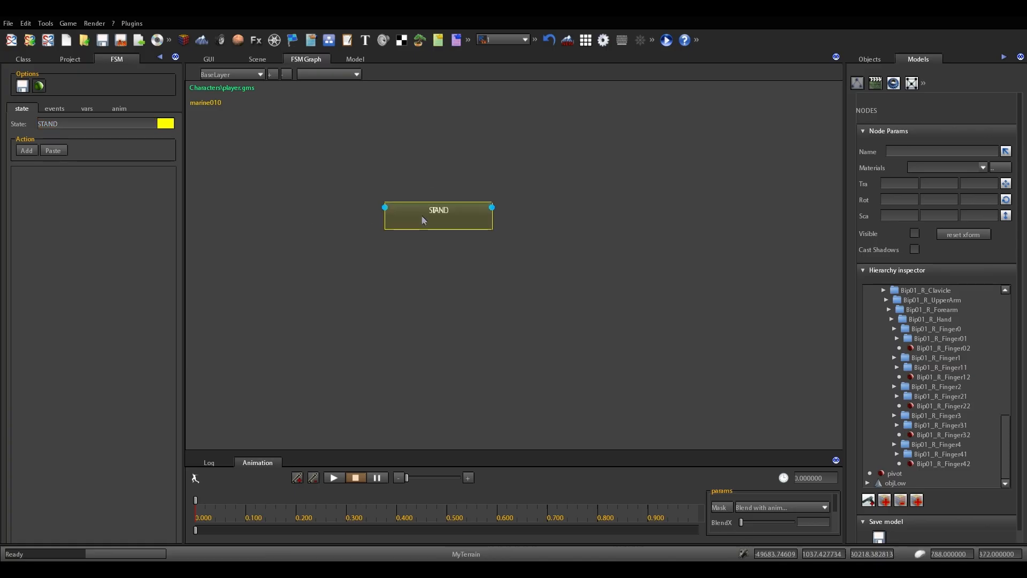
# Step: Assign the walk1d animation to the STAND state
pyautogui.click(116, 109)
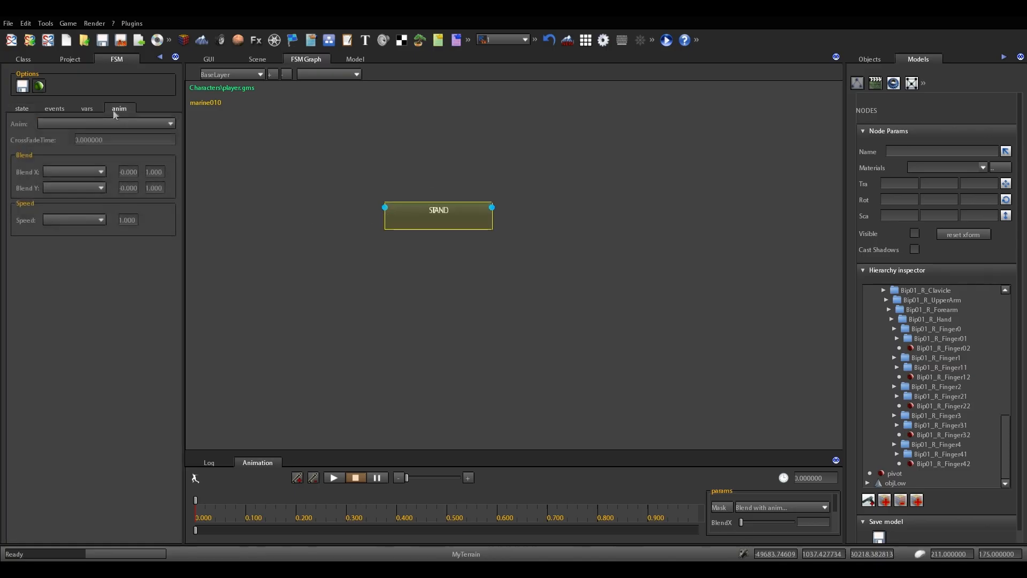
pyautogui.click(171, 124)
pyautogui.moveTo(172, 155); pyautogui.dragTo(171, 218)
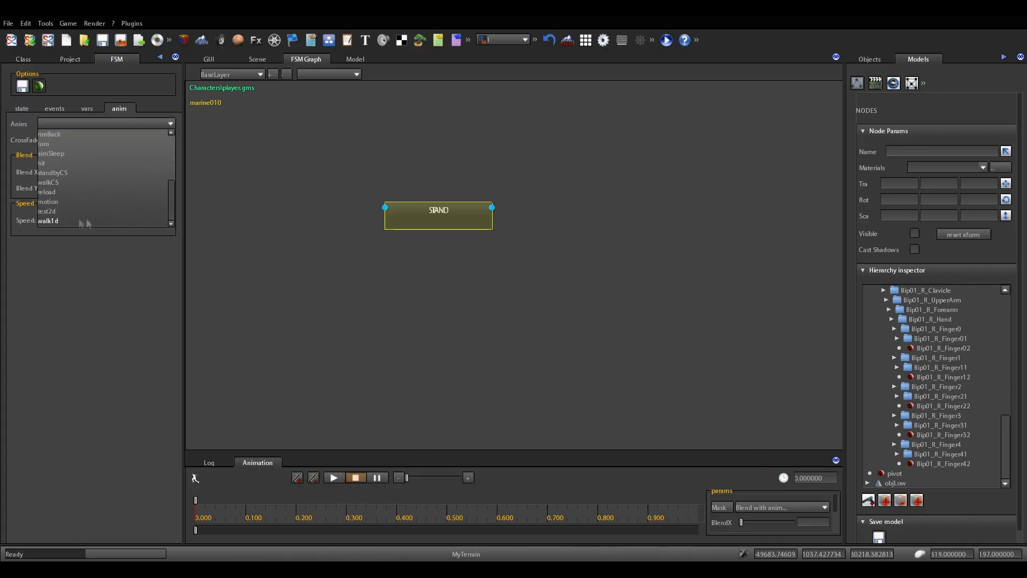
pyautogui.click(54, 221)
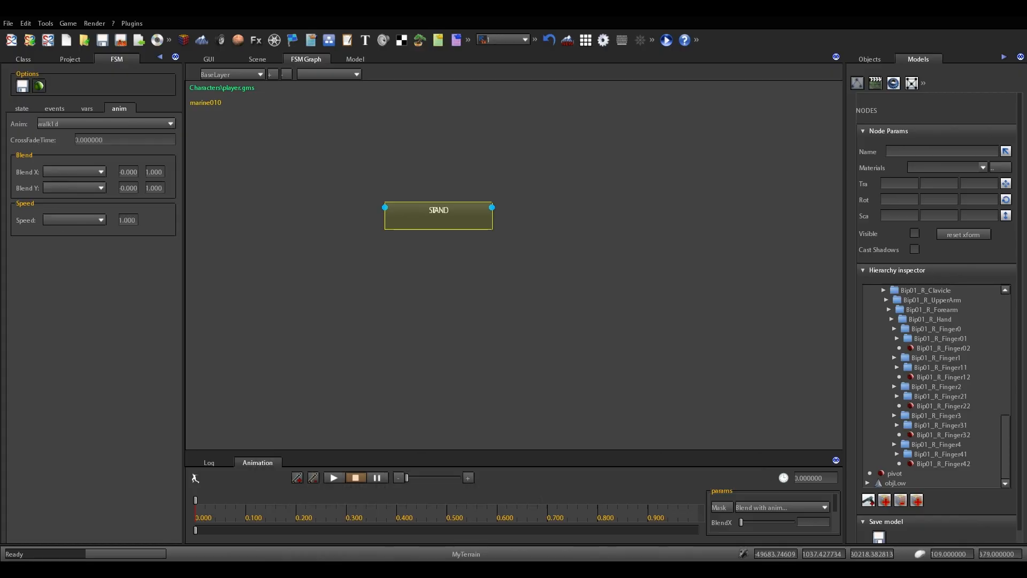
# Step: Add a global transition on the START event to the STAND state and reposition the node
pyautogui.rightClick(403, 210)
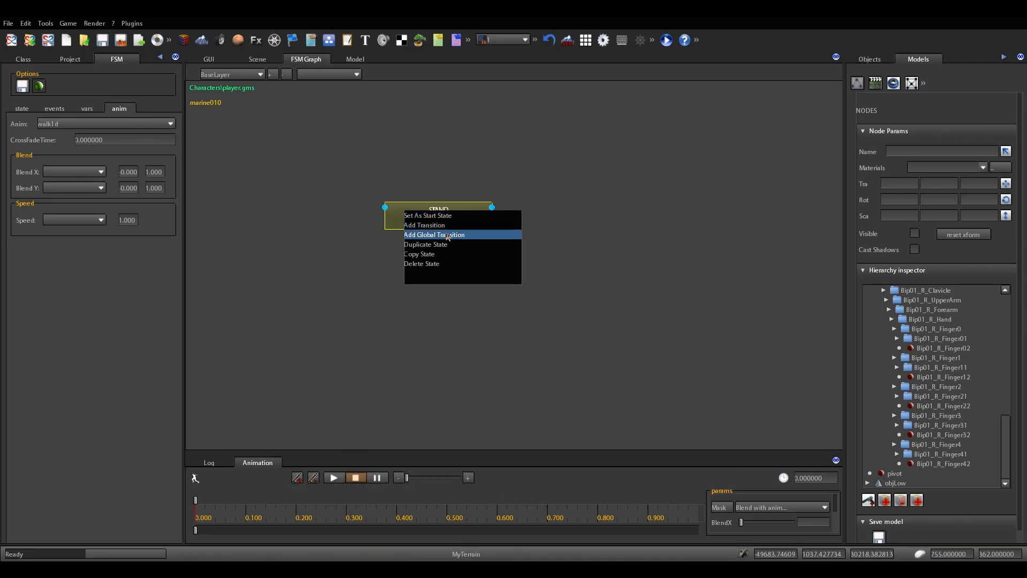
pyautogui.click(446, 234)
pyautogui.click(487, 195)
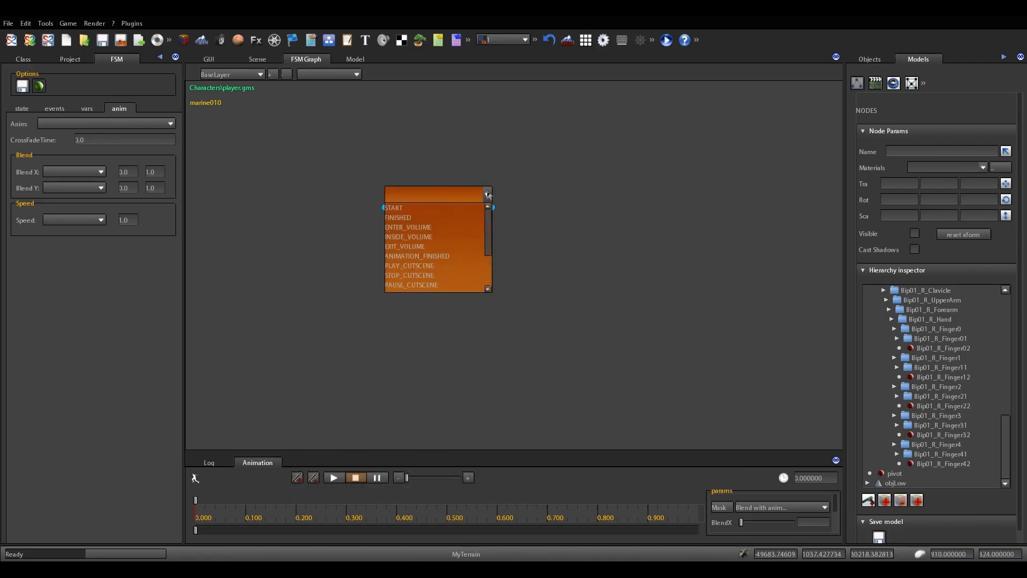
pyautogui.click(442, 210)
pyautogui.moveTo(435, 217); pyautogui.dragTo(409, 219)
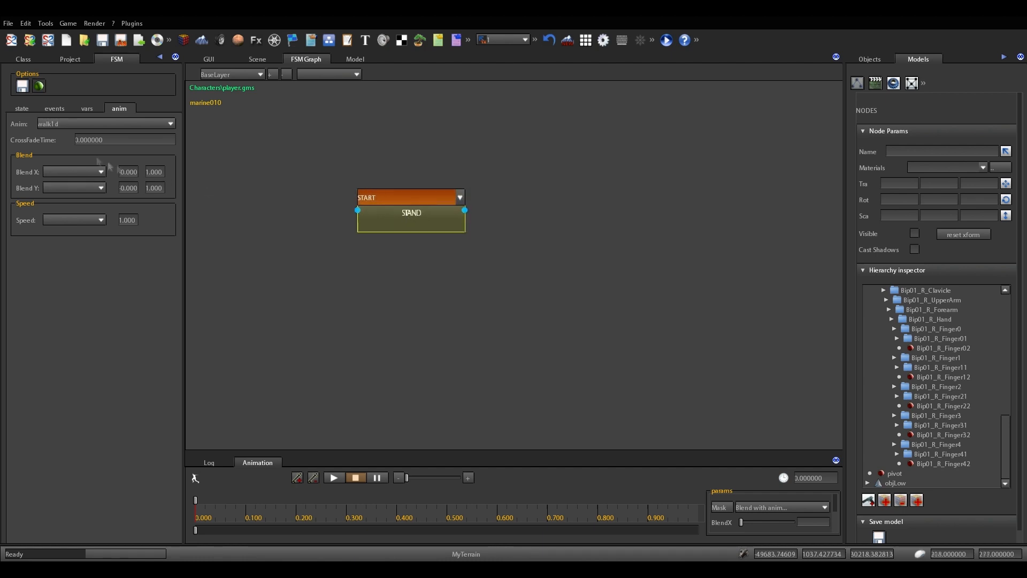
# Step: Return to the scene, apply the game machine to the marine, and save it
pyautogui.click(259, 61)
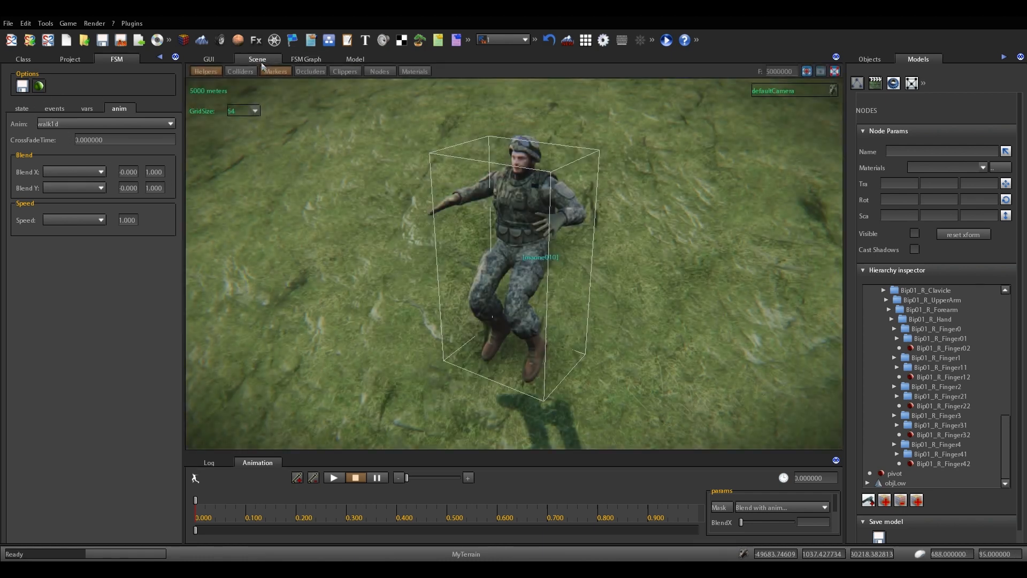
pyautogui.click(39, 88)
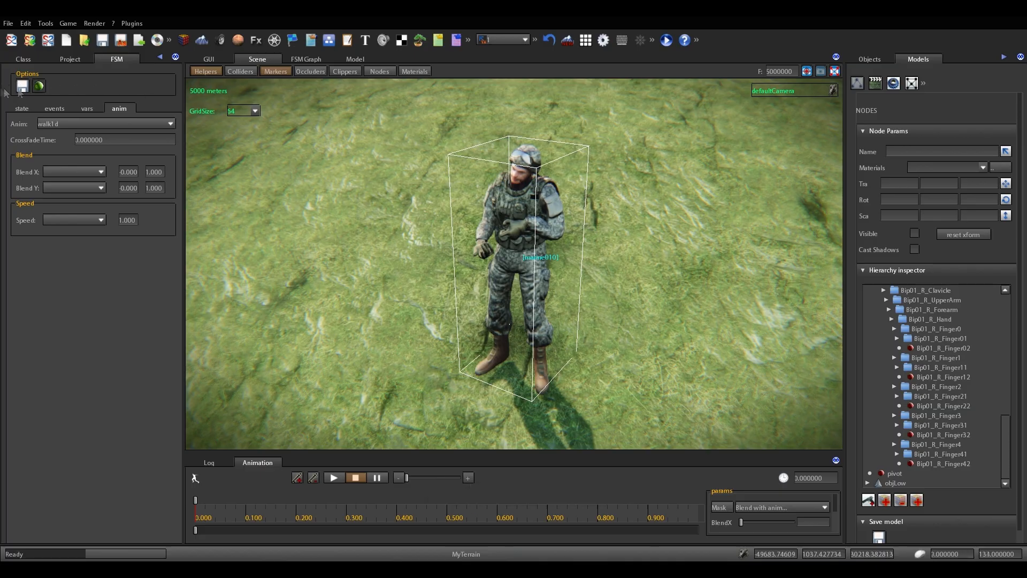
pyautogui.moveTo(487, 290); pyautogui.dragTo(497, 290, button='right')
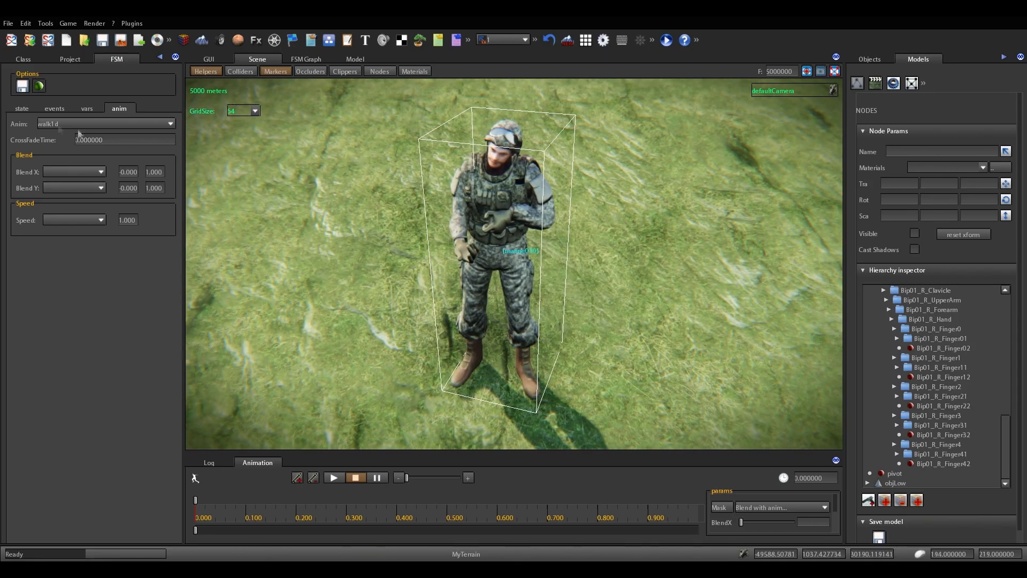
pyautogui.click(22, 89)
# Step: Try the standby animation on the STAND state by applying it, and set the animation back to walk1d
pyautogui.click(170, 125)
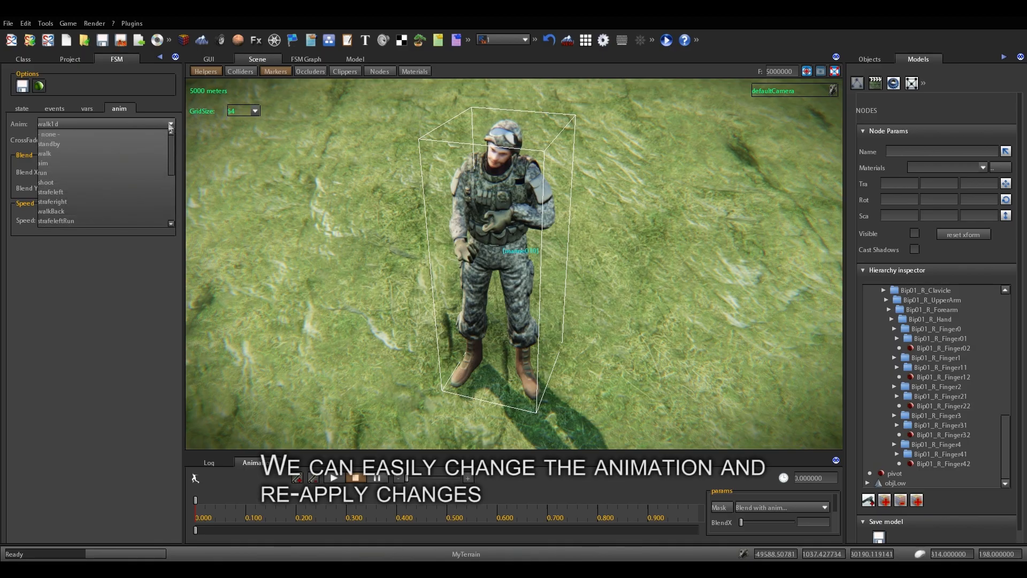
pyautogui.click(72, 145)
pyautogui.click(38, 86)
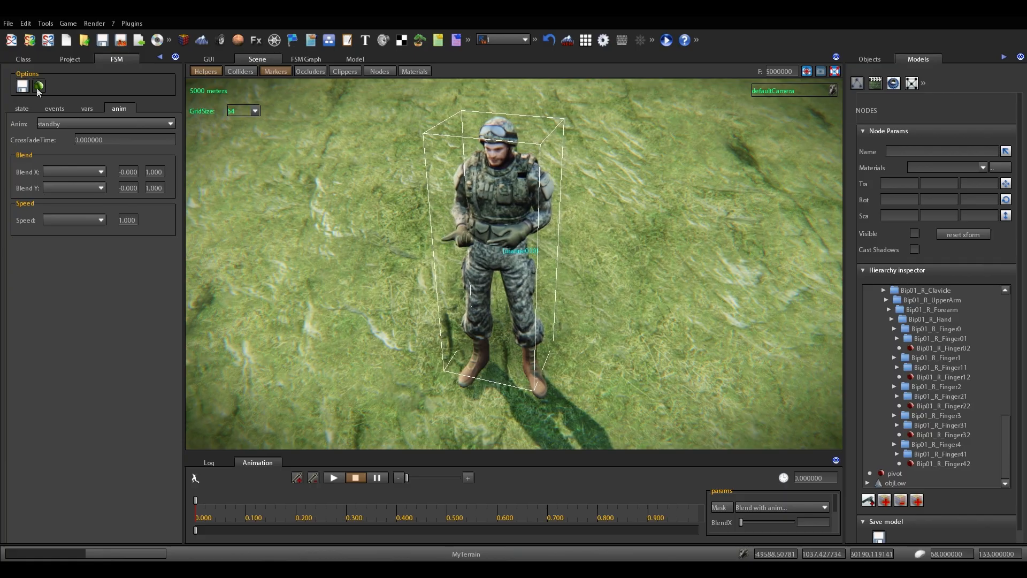
pyautogui.click(170, 125)
pyautogui.scroll(-3, 71, 186)
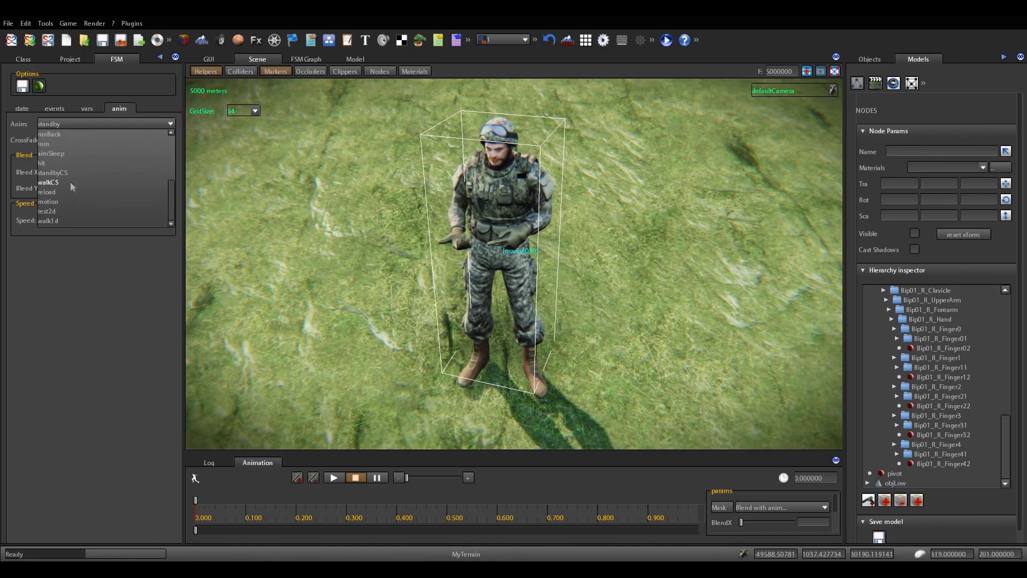
pyautogui.click(66, 220)
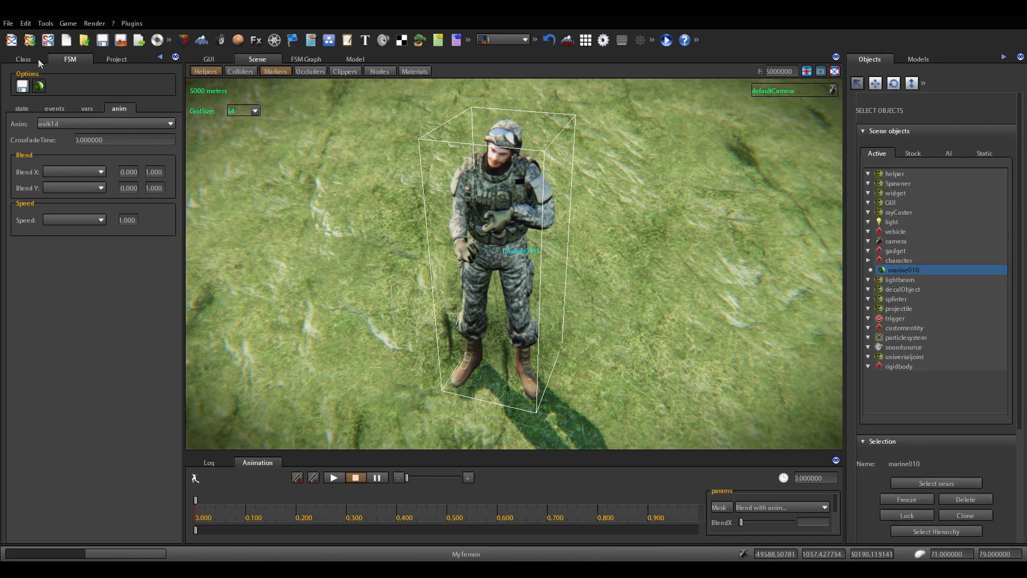
# Step: Place a camera object with activable set to true on the ground beside the marine, and clear the selection
pyautogui.click(37, 60)
pyautogui.scroll(1, 163, 108)
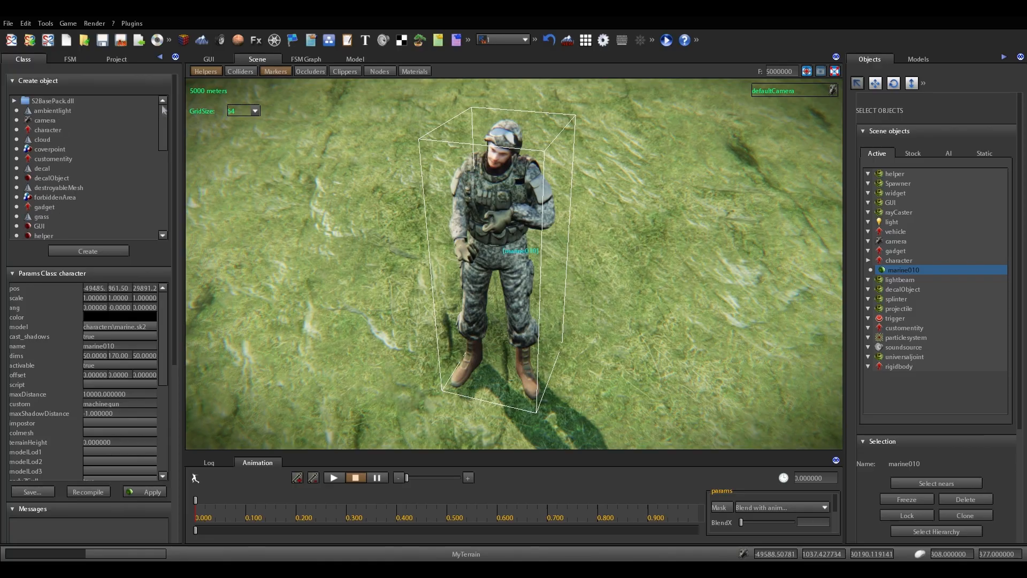
pyautogui.click(65, 120)
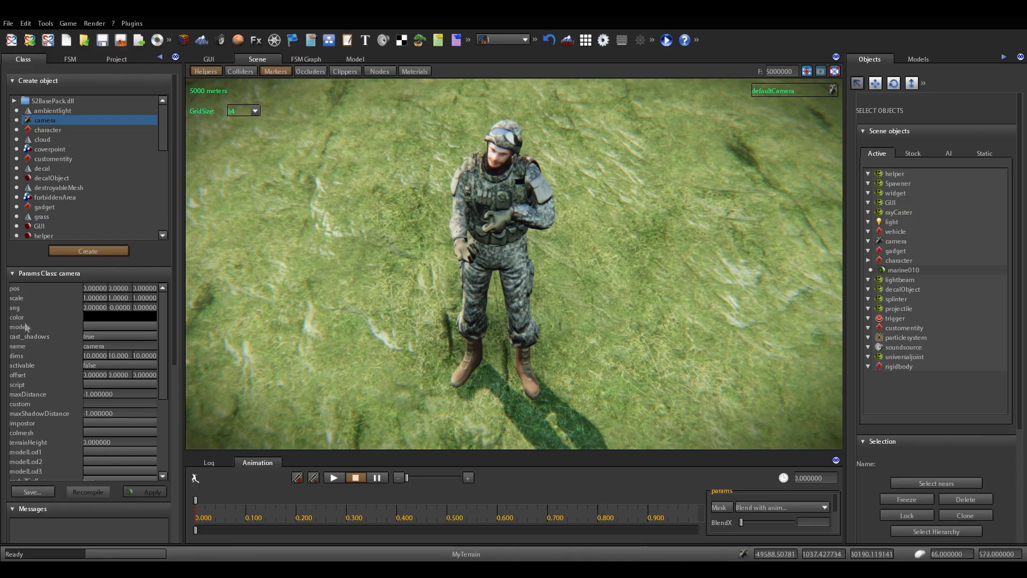
pyautogui.click(104, 368)
pyautogui.click(355, 290)
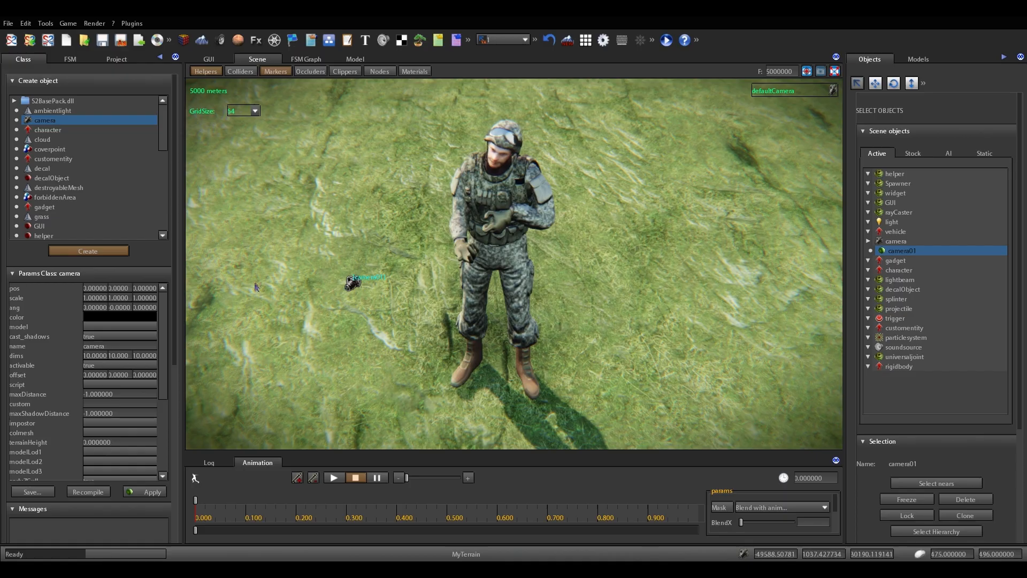
pyautogui.click(280, 280)
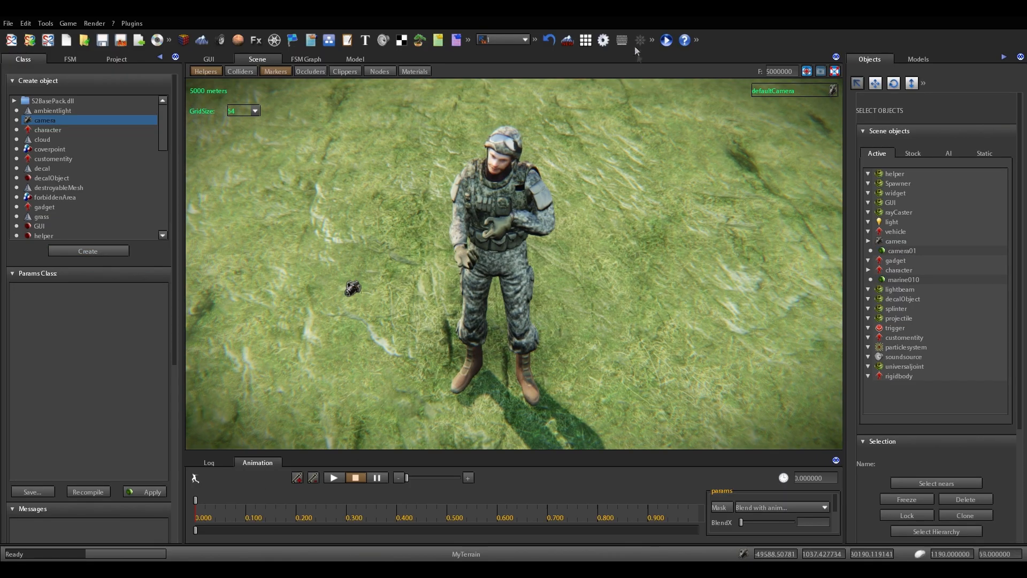
# Step: Open the InputMapper and add an input axis named moveForward
pyautogui.click(621, 40)
pyautogui.moveTo(179, 118); pyautogui.dragTo(654, 161)
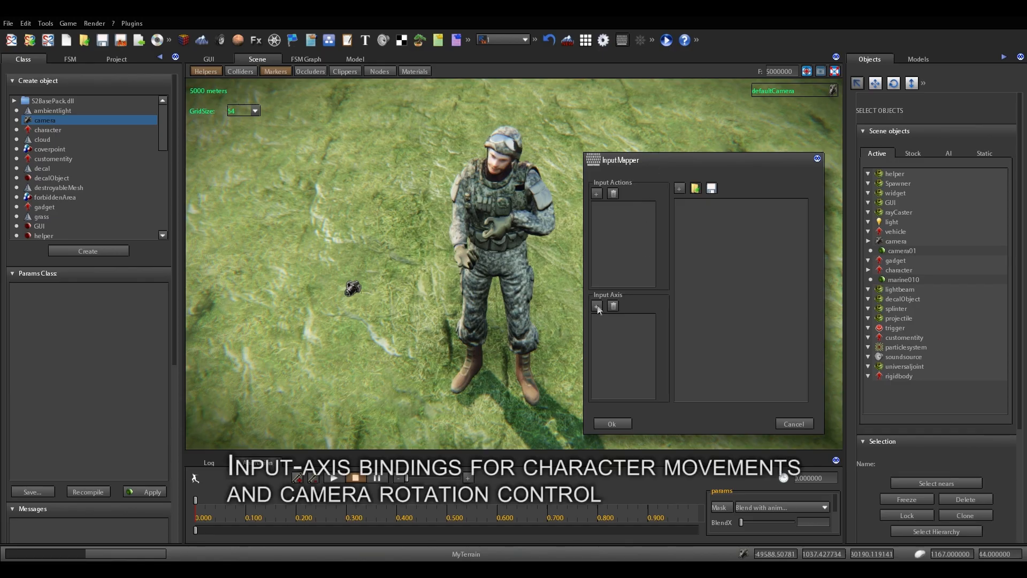
pyautogui.click(596, 306)
pyautogui.moveTo(173, 121); pyautogui.dragTo(593, 300)
pyautogui.click(589, 327)
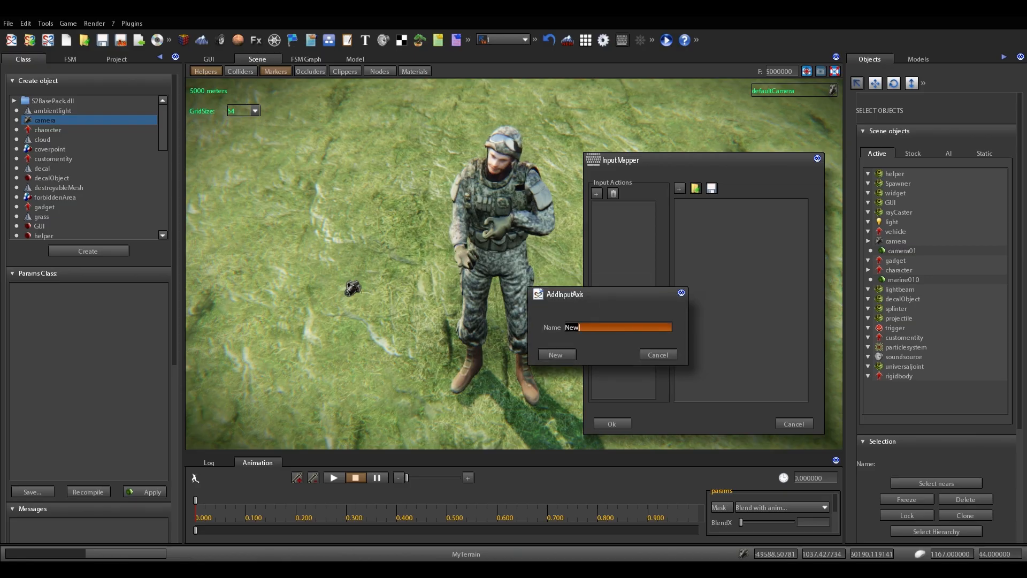
pyautogui.write('moveForward')
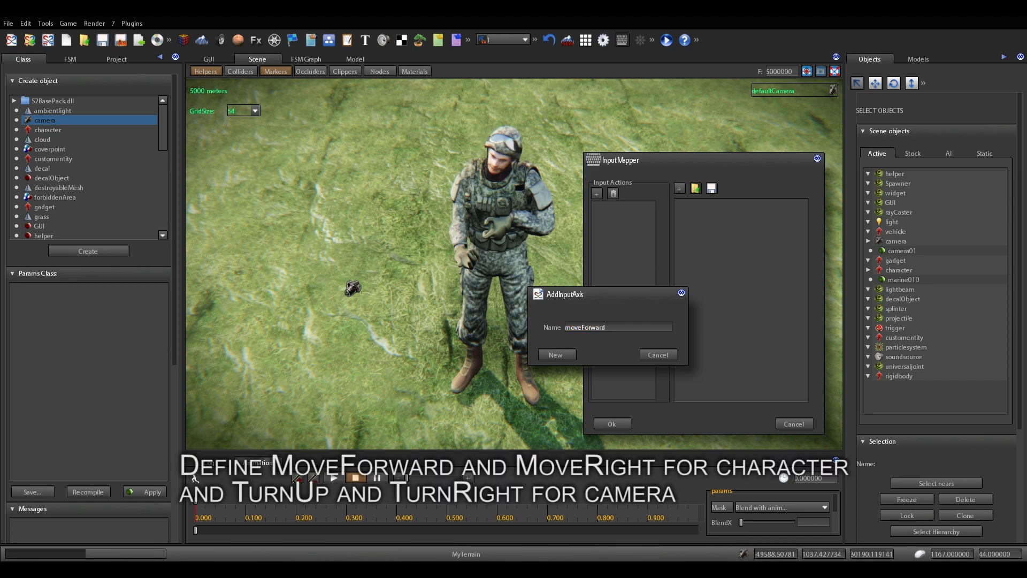
pyautogui.click(555, 355)
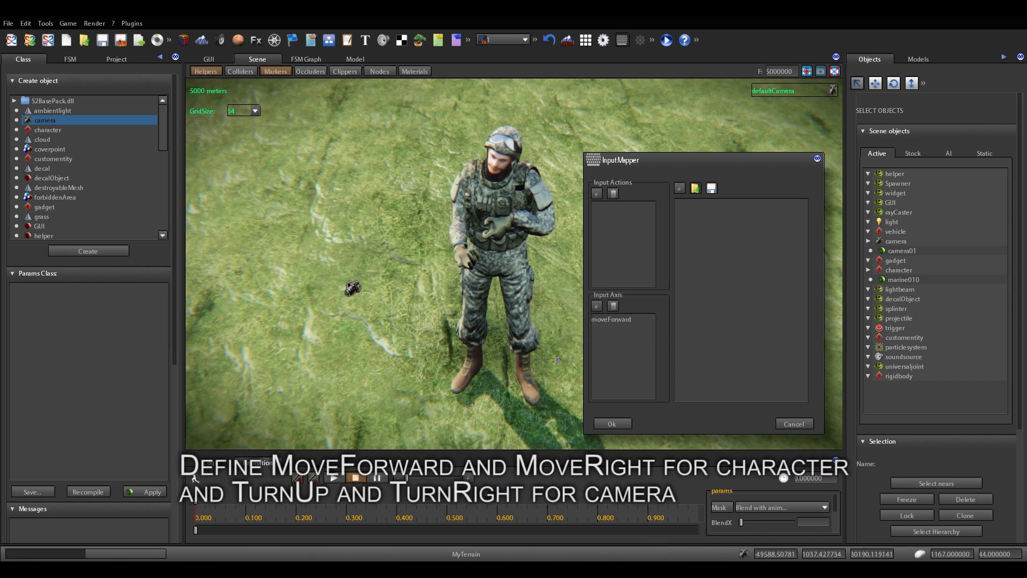
# Step: Add a binding to the moveForward axis and set its key to lowercase w
pyautogui.click(610, 321)
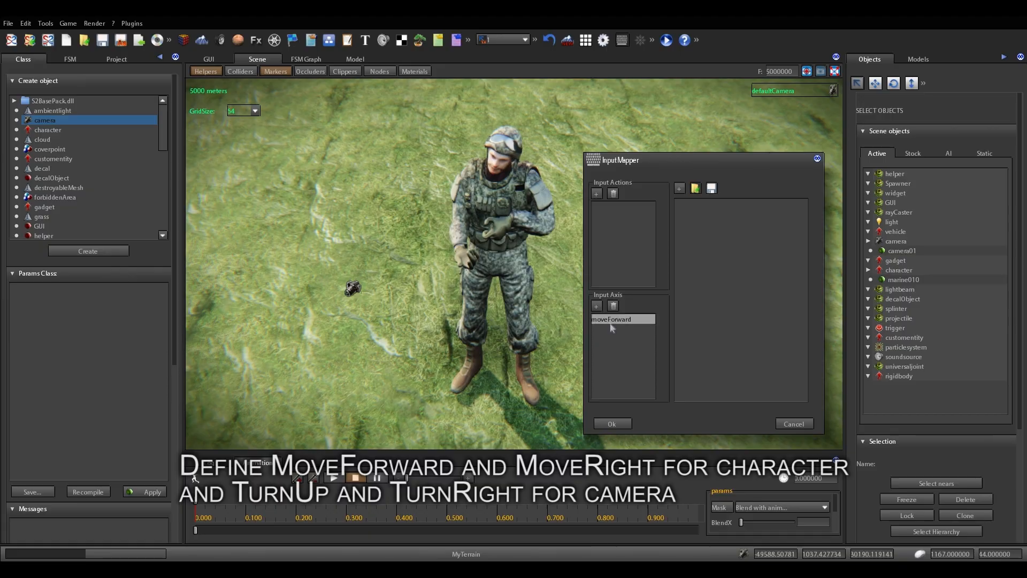
pyautogui.click(679, 189)
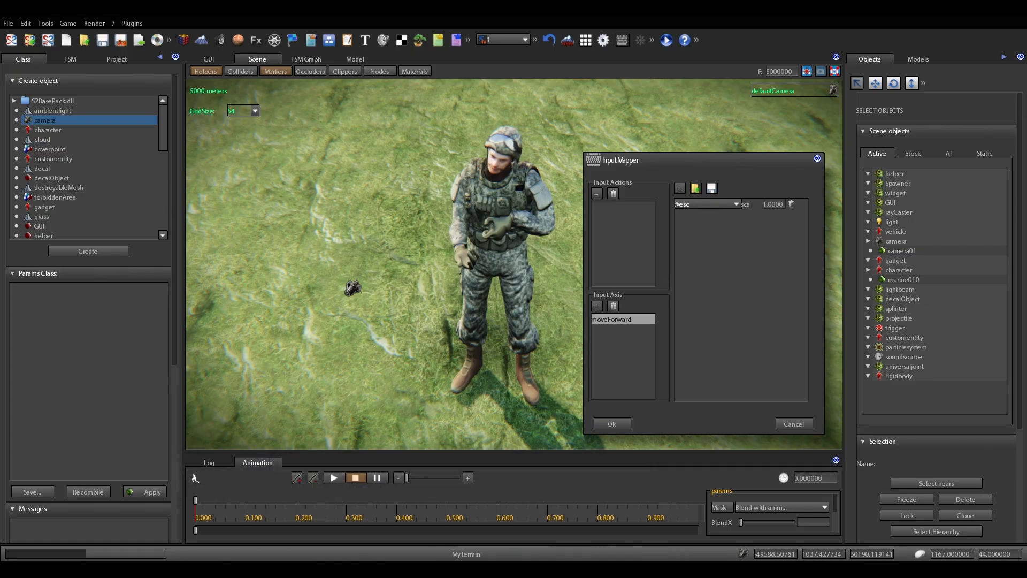
pyautogui.click(736, 204)
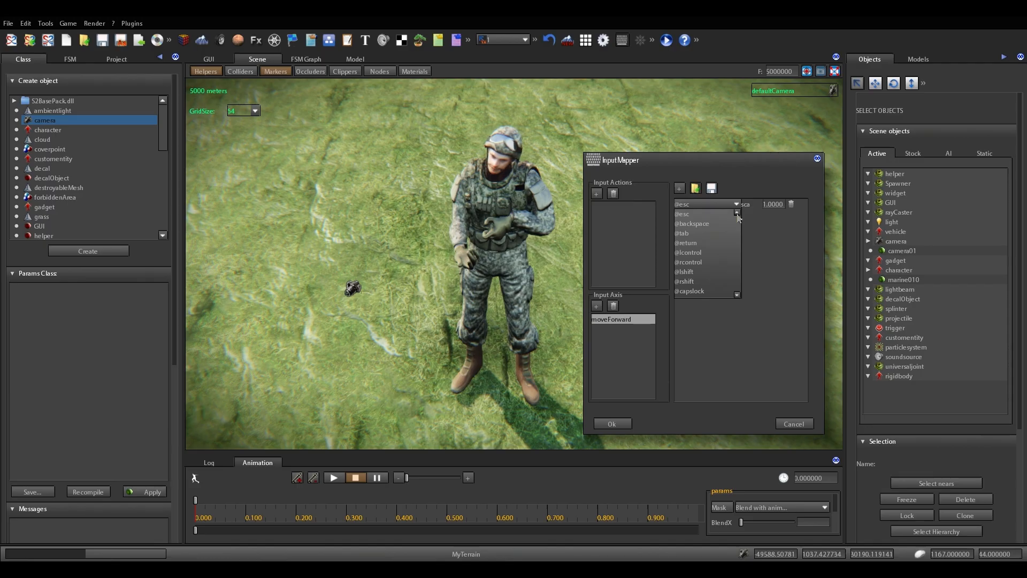
pyautogui.moveTo(737, 217); pyautogui.dragTo(739, 241)
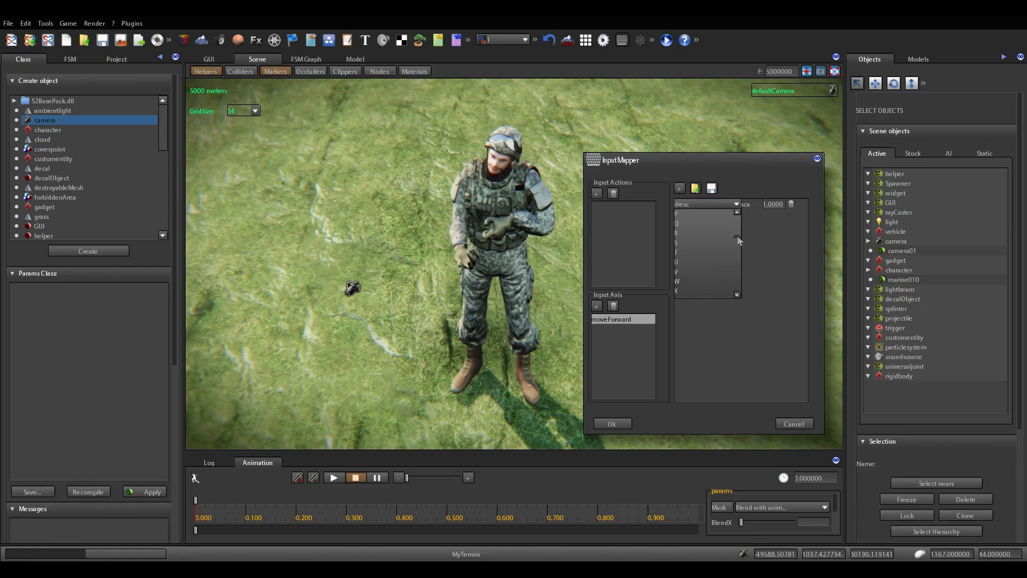
pyautogui.click(697, 280)
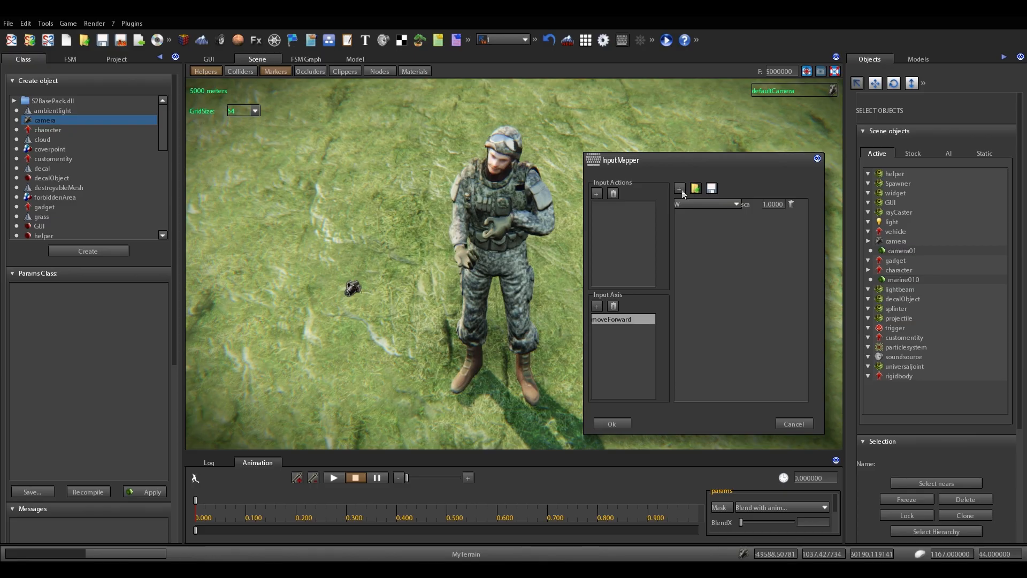
pyautogui.click(736, 204)
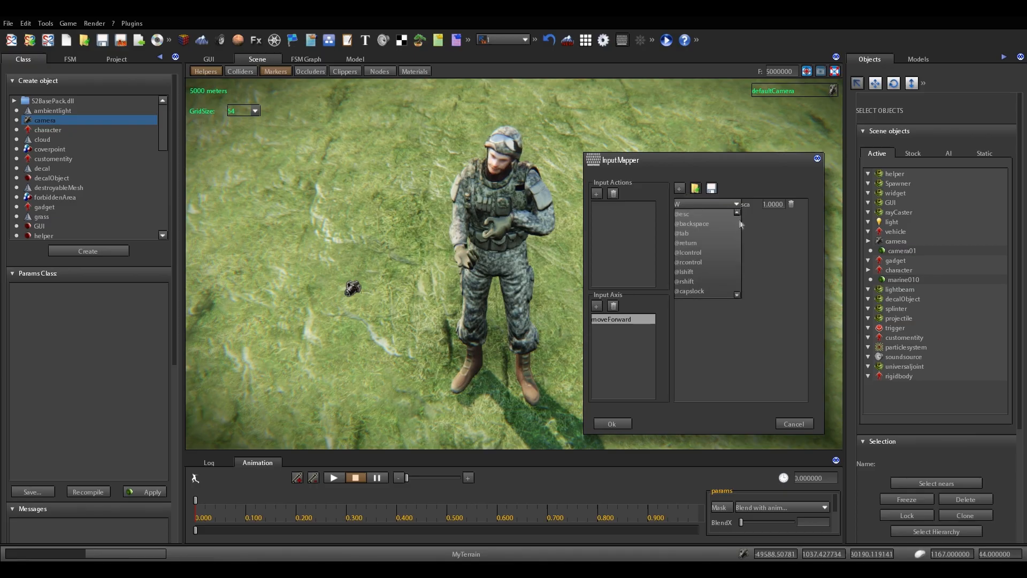
pyautogui.moveTo(740, 262); pyautogui.dragTo(740, 250)
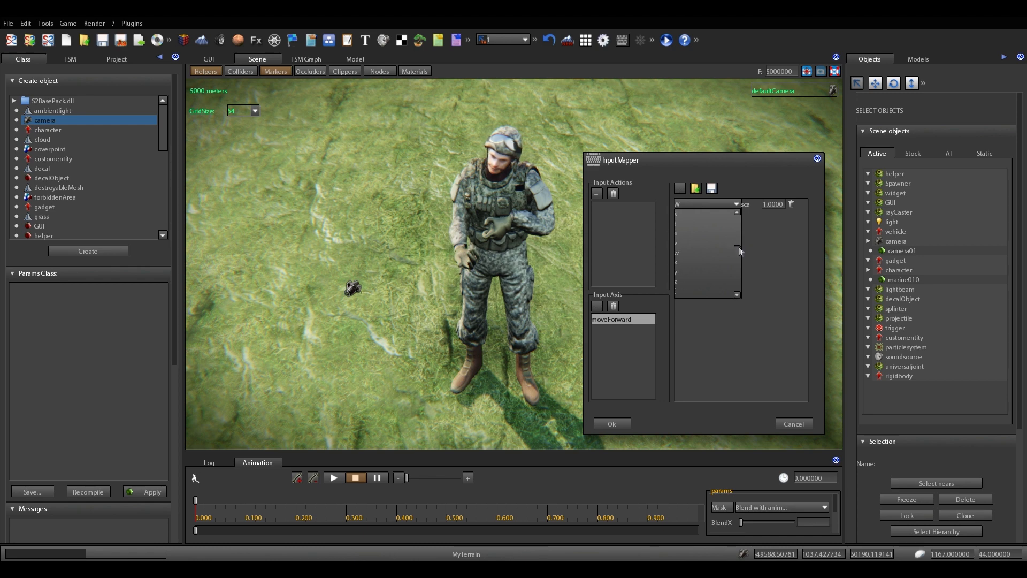
pyautogui.click(688, 253)
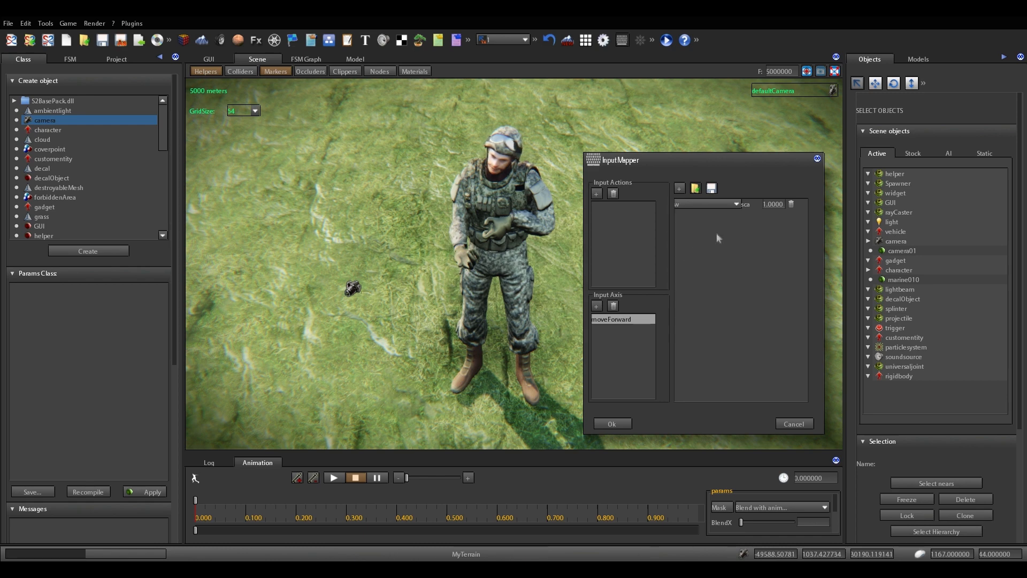
# Step: Add a second binding to moveForward for the lowercase s key with a scale of -1
pyautogui.click(680, 190)
pyautogui.click(737, 214)
pyautogui.moveTo(739, 224); pyautogui.dragTo(739, 256)
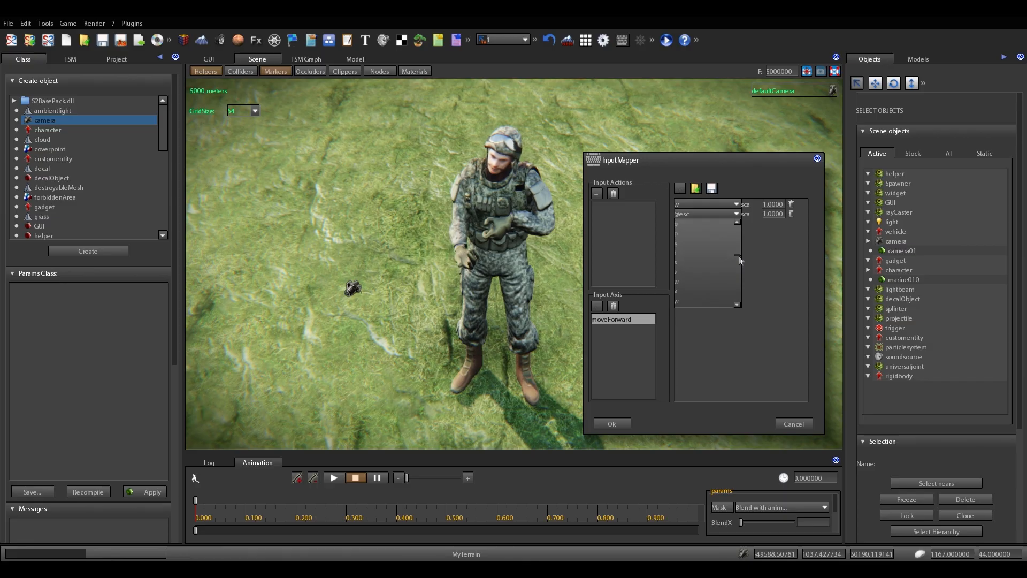
pyautogui.click(696, 242)
pyautogui.click(773, 213)
pyautogui.write('-1')
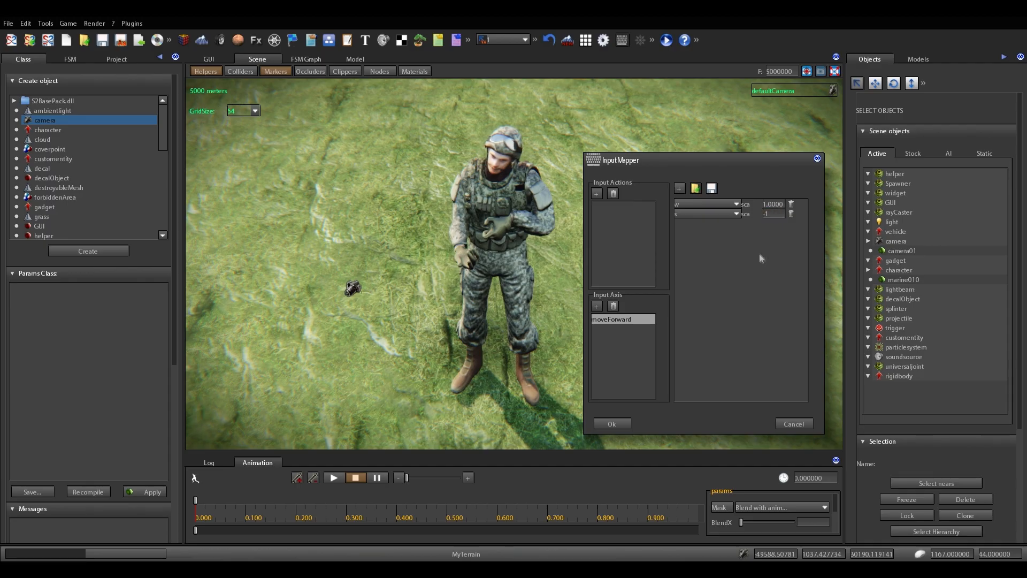
pyautogui.click(680, 189)
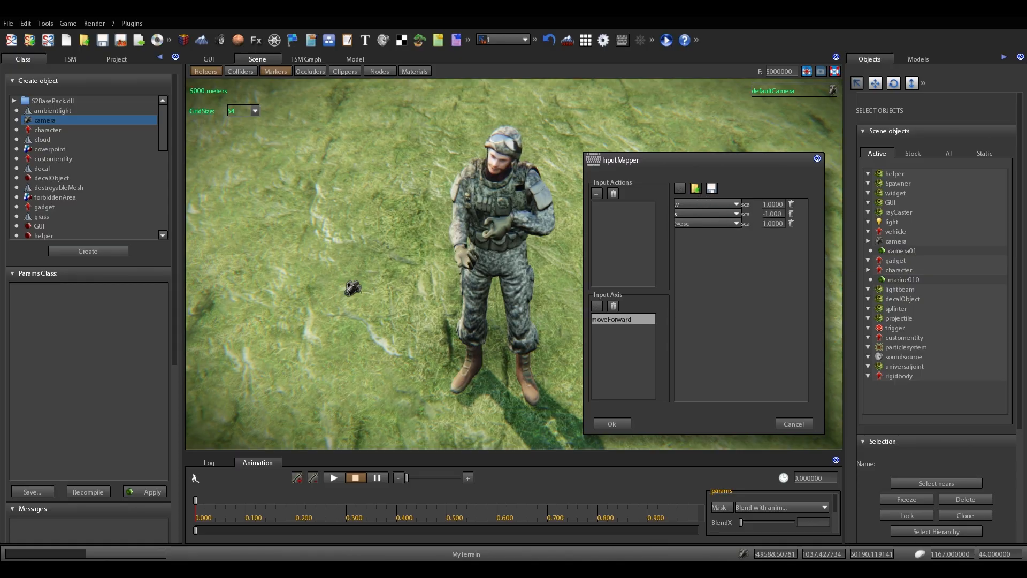
pyautogui.click(737, 224)
pyautogui.moveTo(738, 238); pyautogui.dragTo(738, 310)
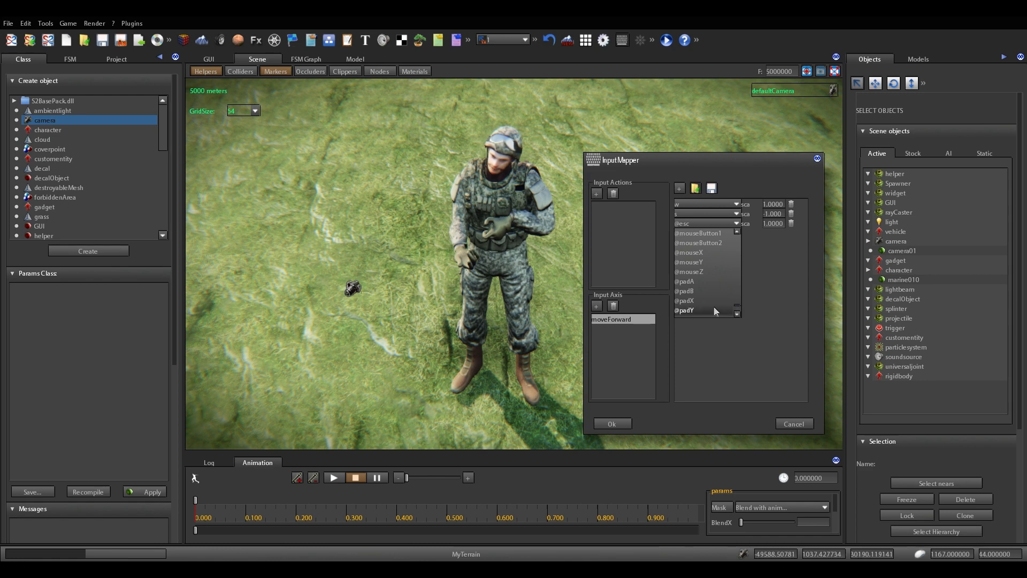
pyautogui.scroll(-3, 708, 283)
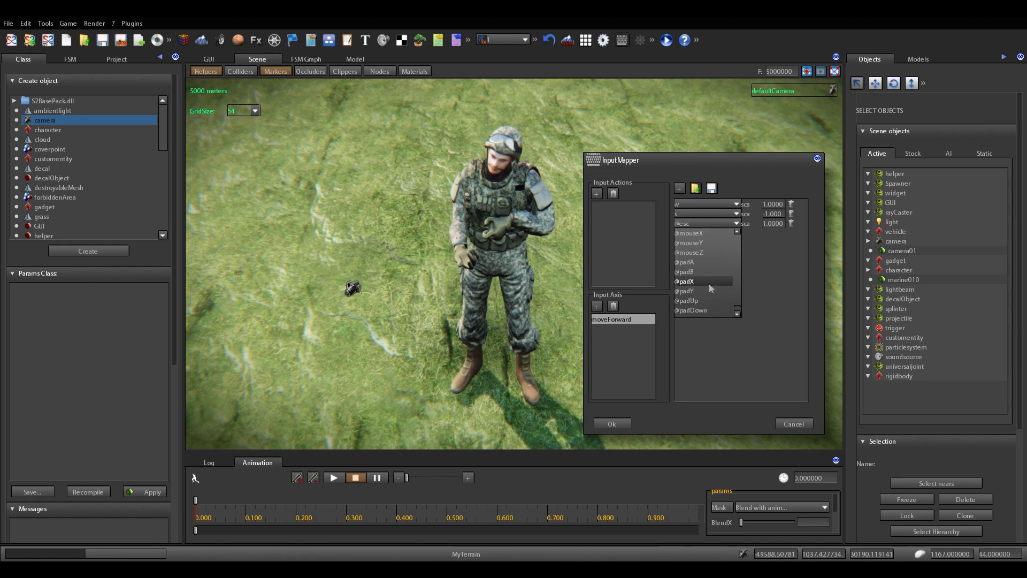
pyautogui.scroll(-3, 708, 283)
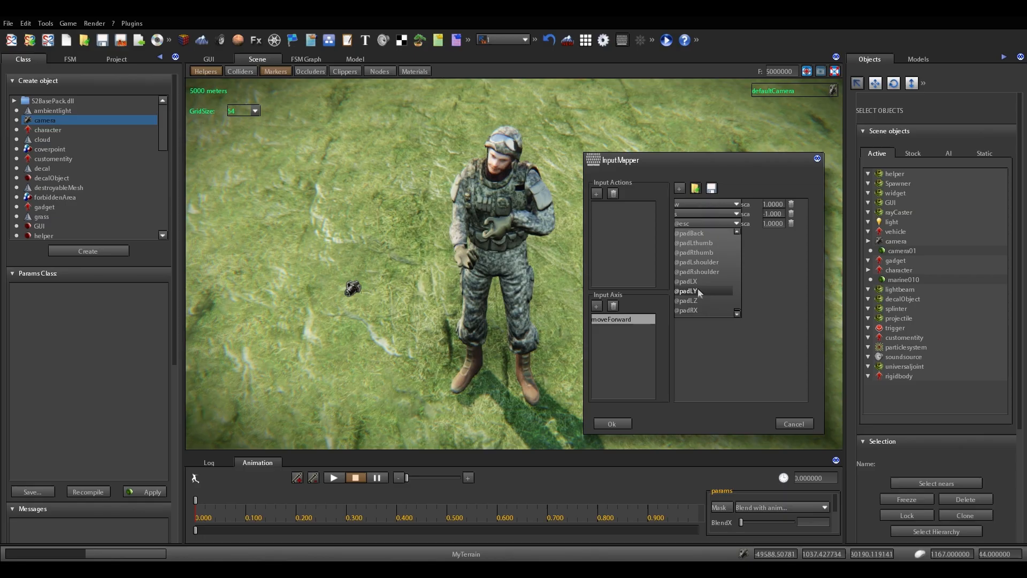
pyautogui.click(701, 290)
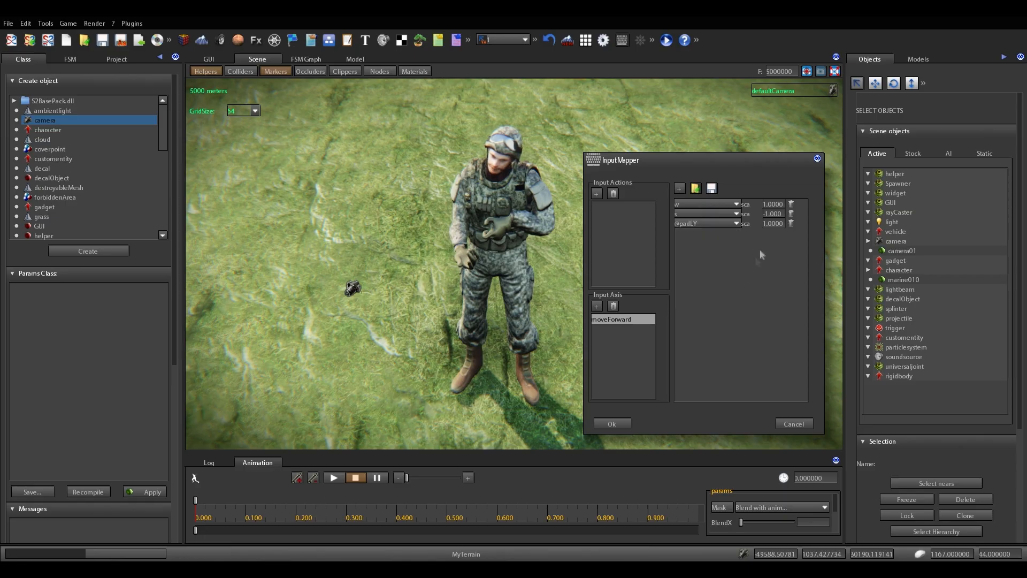
pyautogui.click(772, 223)
pyautogui.doubleClick(772, 223)
pyautogui.write('.2')
pyautogui.press('Return')
# Step: Add an input axis named moveRight
pyautogui.click(596, 309)
pyautogui.click(151, 150)
pyautogui.write('moveRig')
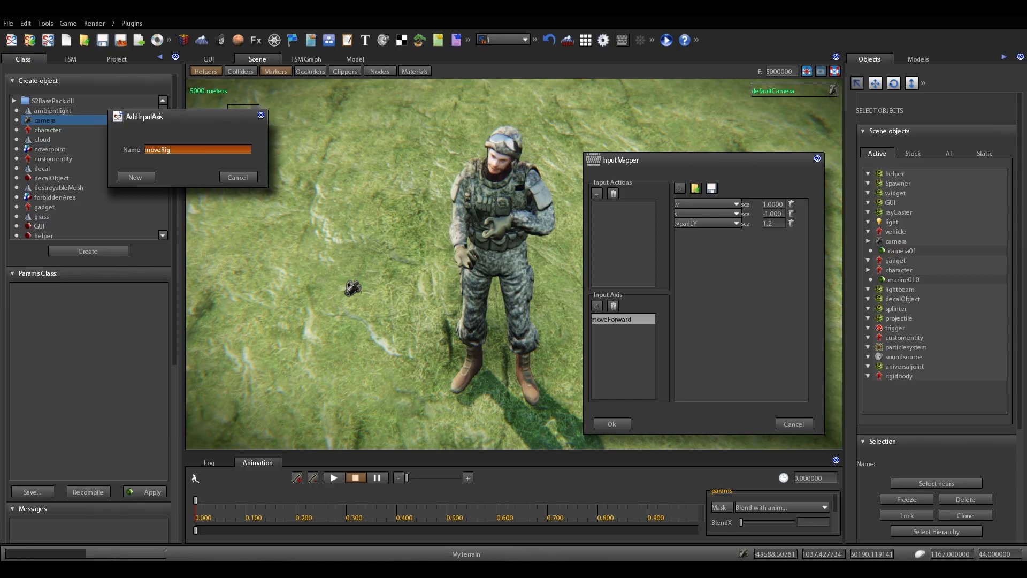
pyautogui.write('ht')
pyautogui.press('Return')
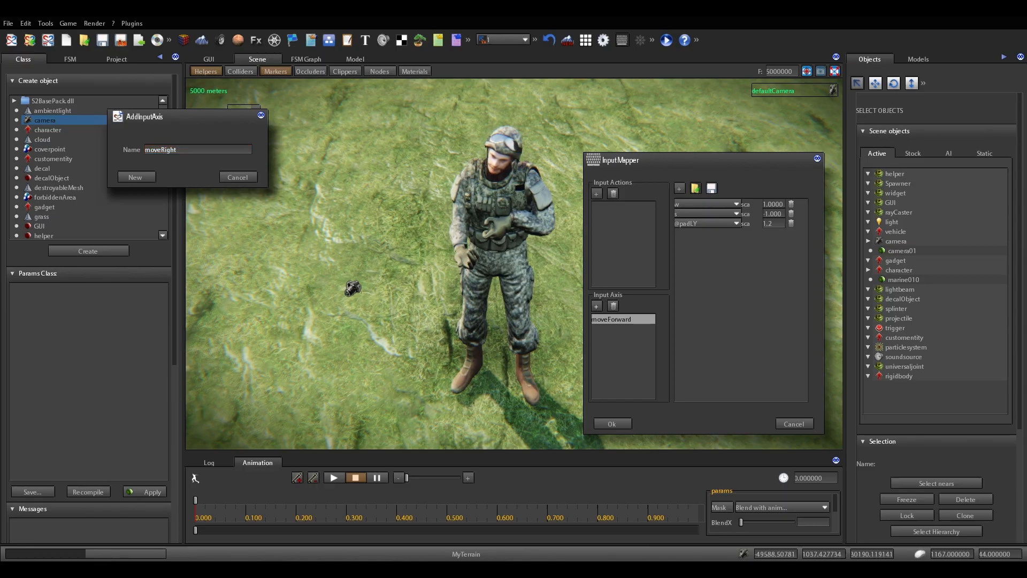
pyautogui.click(135, 177)
# Step: Add a binding to the moveRight axis and set its key to lowercase d
pyautogui.click(630, 333)
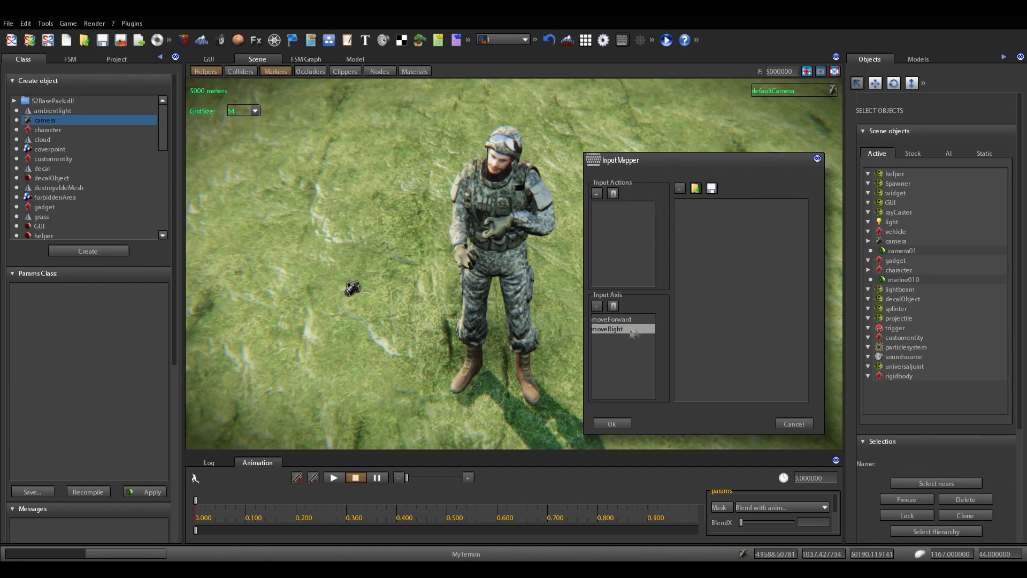
pyautogui.click(679, 189)
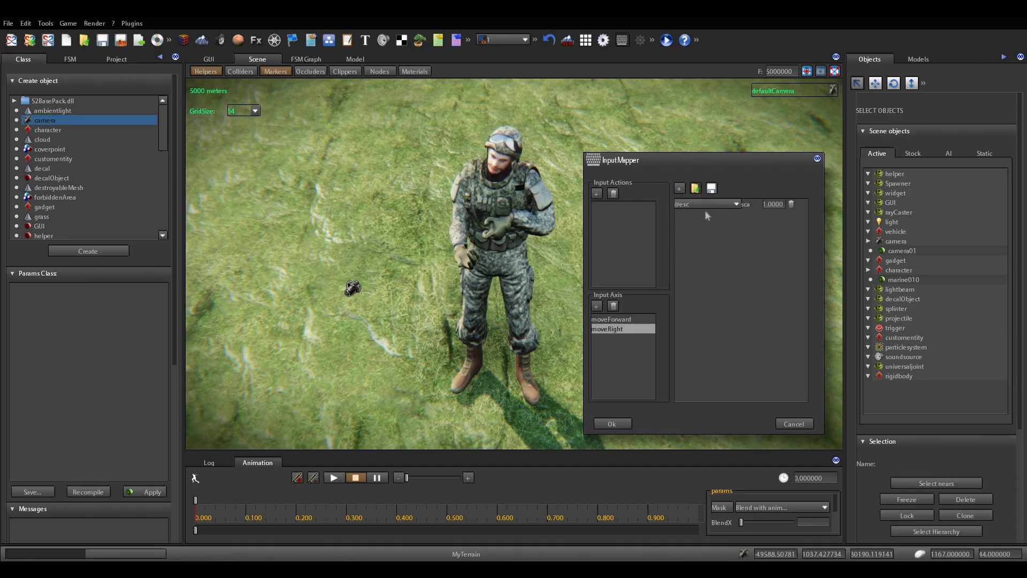
pyautogui.click(737, 204)
pyautogui.click(738, 225)
pyautogui.moveTo(740, 228); pyautogui.dragTo(738, 247)
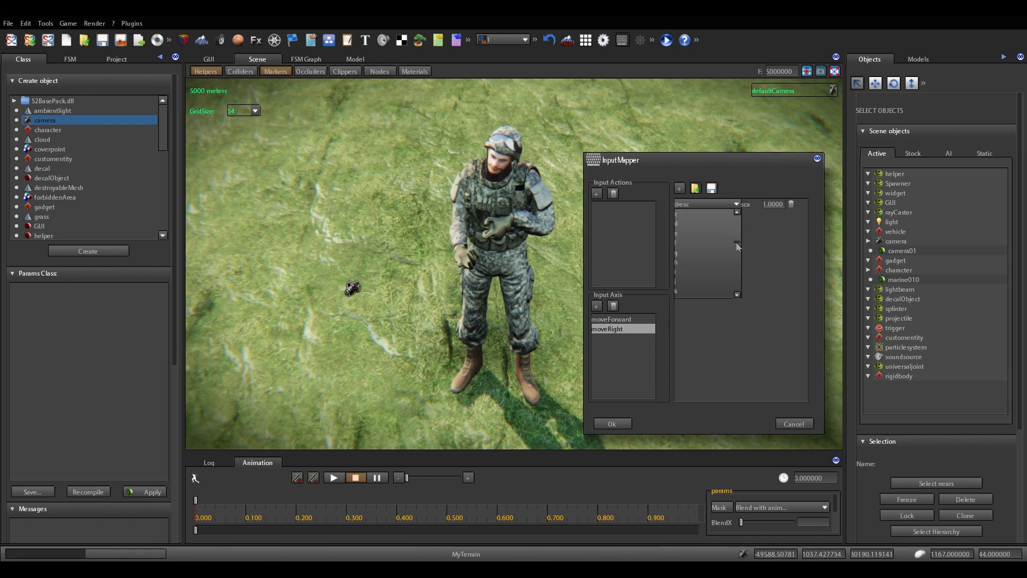
pyautogui.click(683, 226)
# Step: Add a second binding to moveRight for the lowercase a key with a scale of -1
pyautogui.click(679, 188)
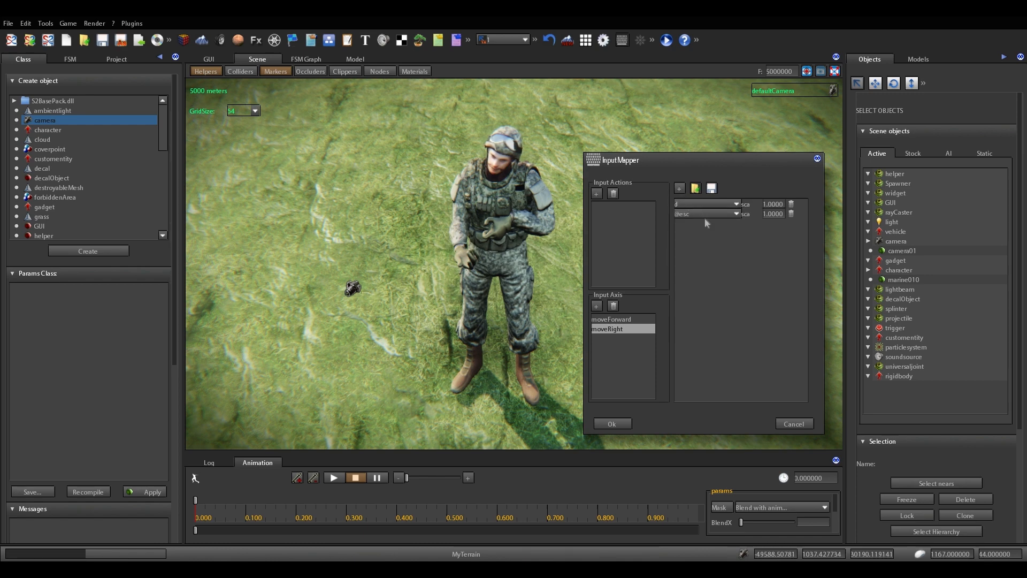
pyautogui.click(736, 213)
pyautogui.moveTo(739, 232); pyautogui.dragTo(739, 256)
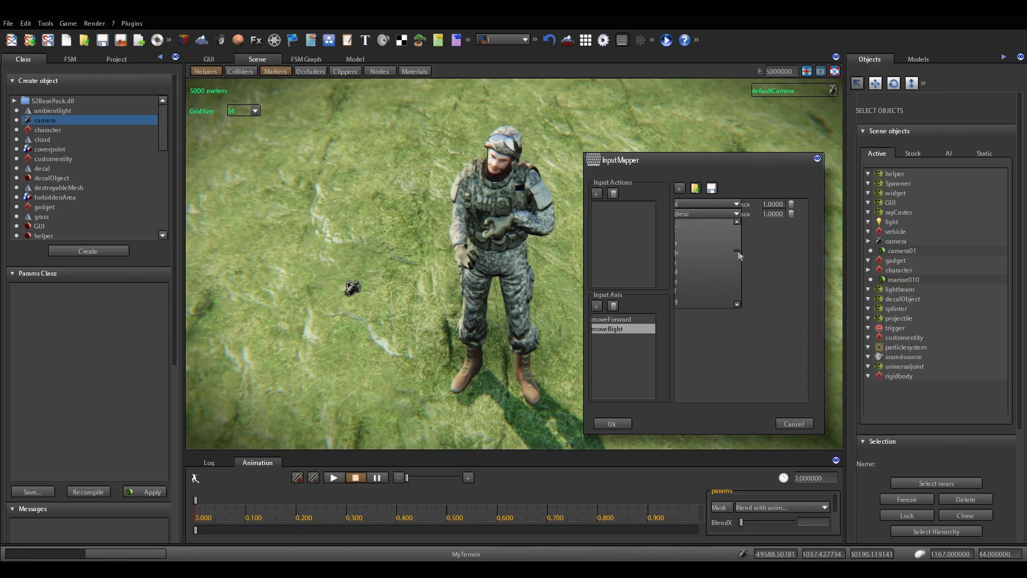
pyautogui.click(688, 242)
pyautogui.click(775, 214)
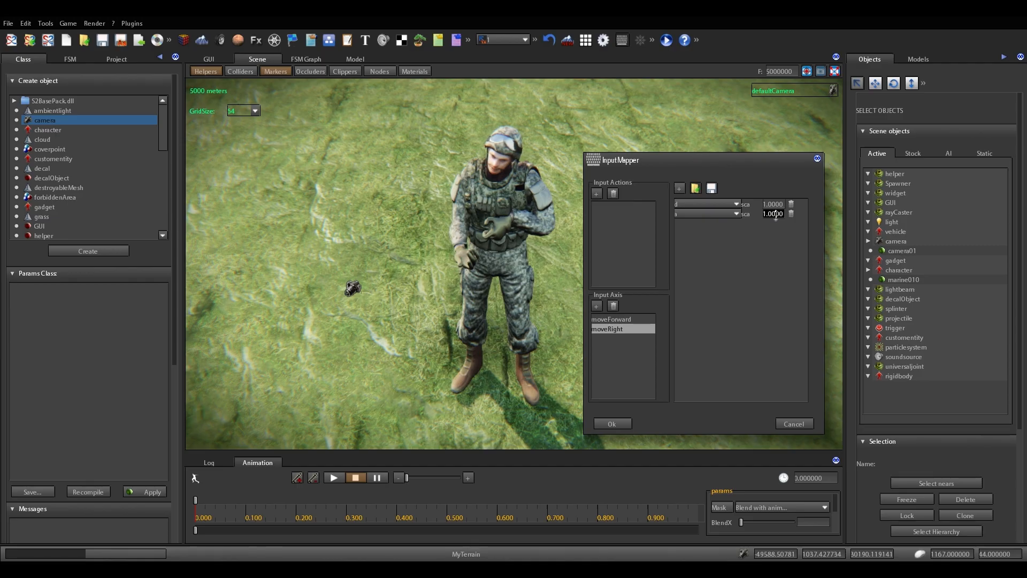
pyautogui.write('-1')
pyautogui.click(679, 188)
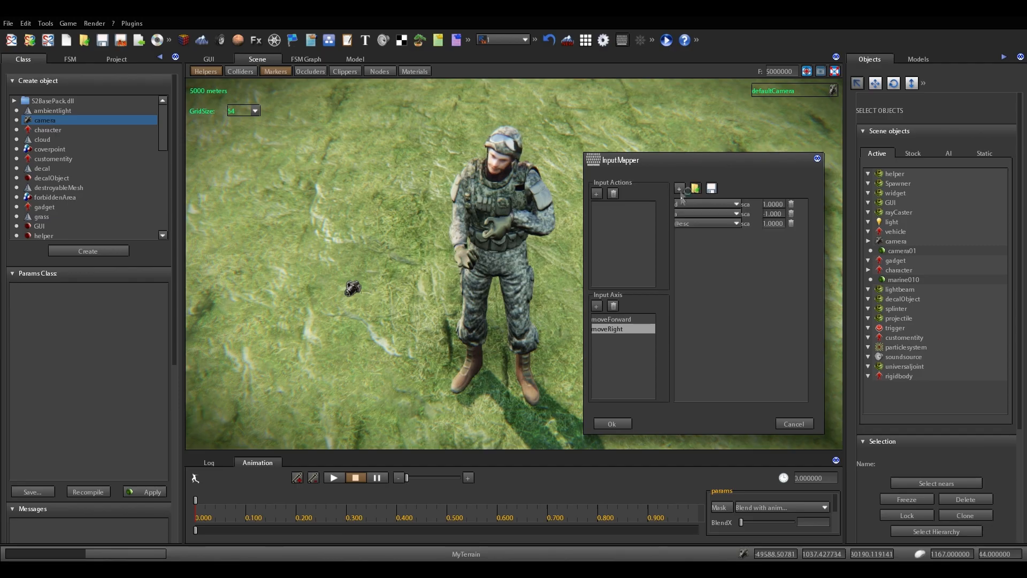
pyautogui.click(736, 224)
pyautogui.moveTo(738, 247); pyautogui.dragTo(738, 310)
pyautogui.scroll(-3, 705, 290)
pyautogui.scroll(-2, 704, 290)
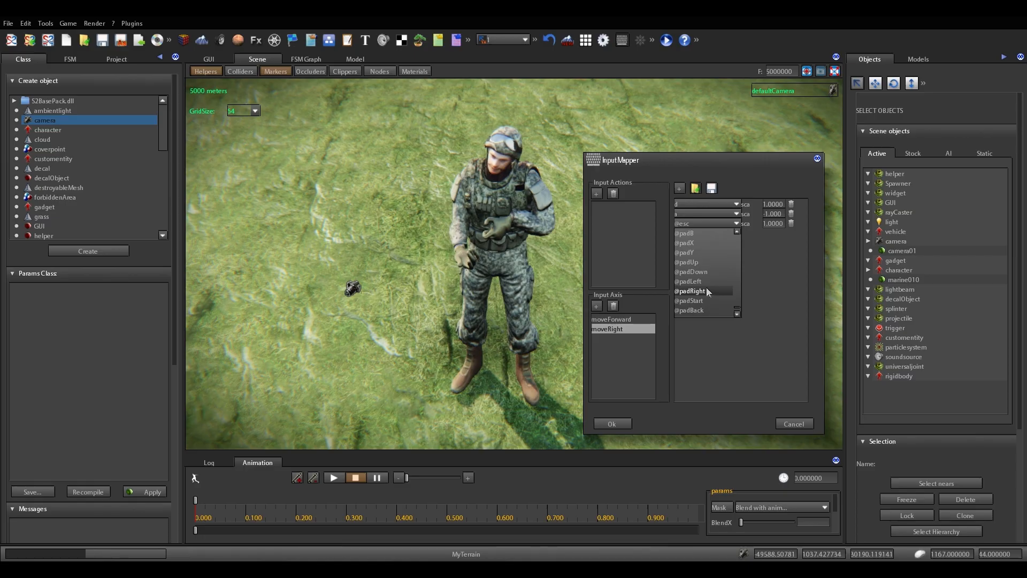
pyautogui.scroll(-2, 706, 288)
pyautogui.scroll(-2, 706, 275)
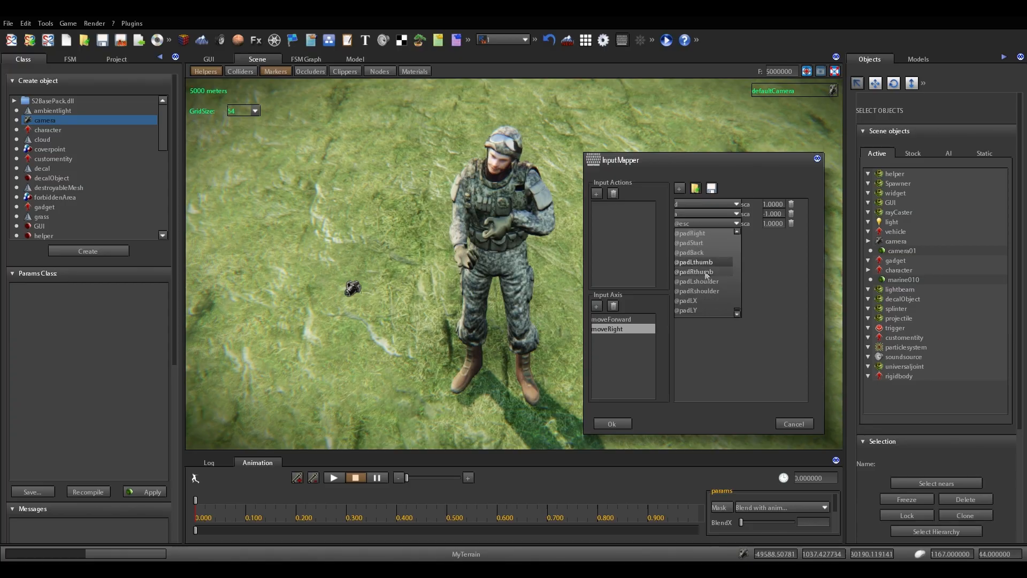
pyautogui.click(701, 298)
pyautogui.click(769, 223)
pyautogui.write('1.')
pyautogui.write('0')
pyautogui.press('Return')
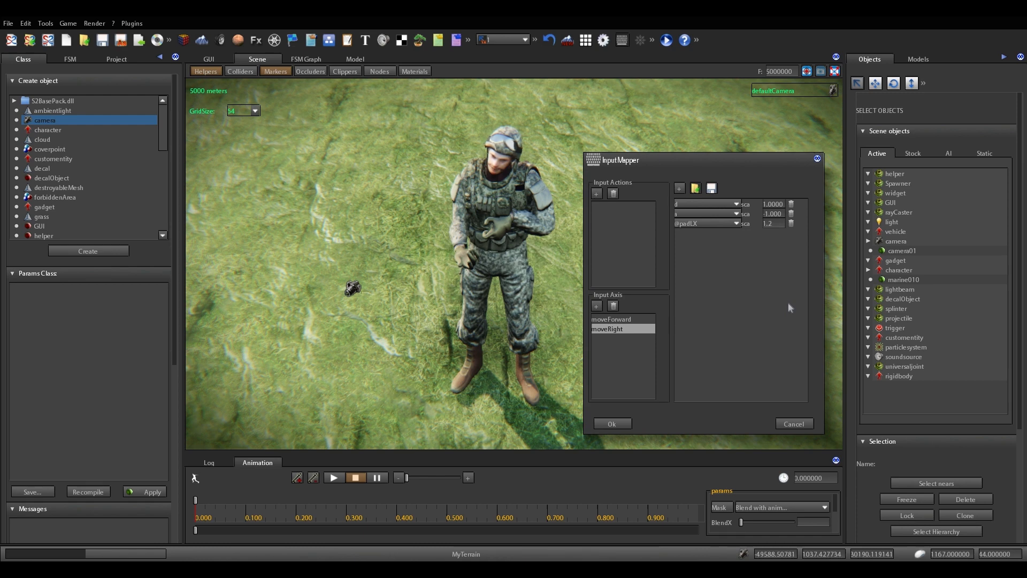
# Step: Add an input axis named turnUp
pyautogui.click(596, 306)
pyautogui.click(186, 149)
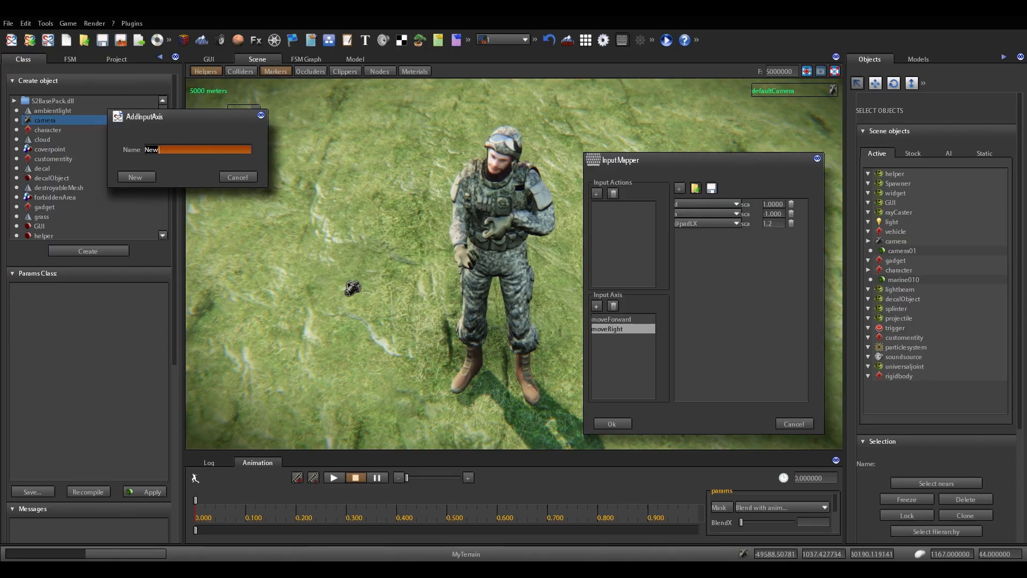
pyautogui.write('turnUp')
pyautogui.press('Return')
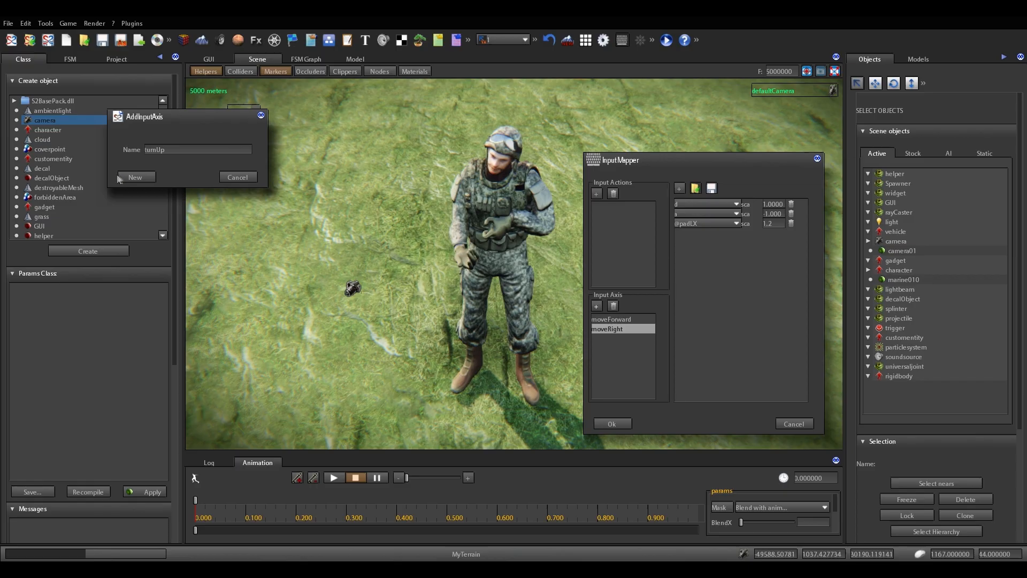
pyautogui.click(135, 176)
pyautogui.click(606, 329)
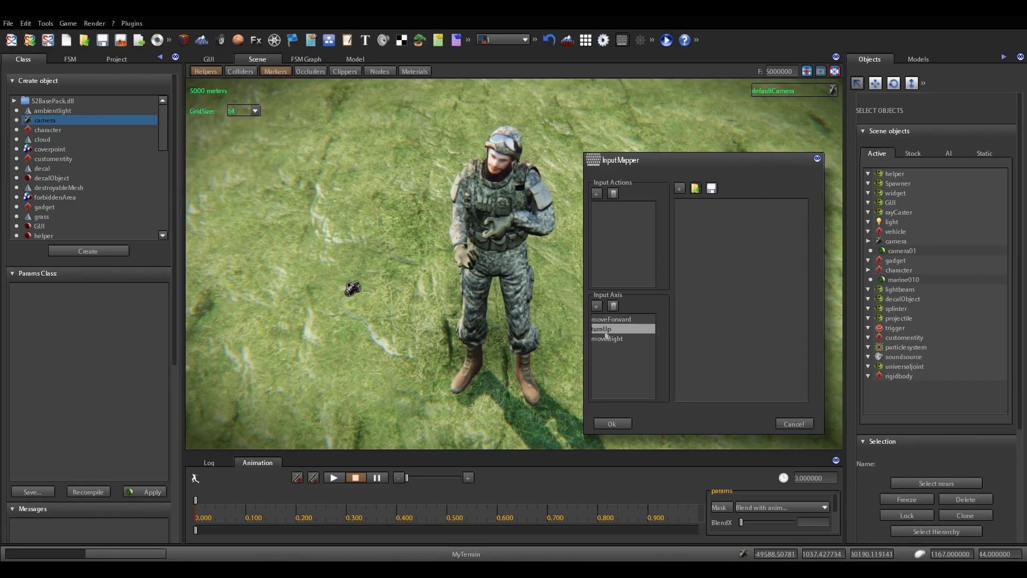
pyautogui.click(679, 189)
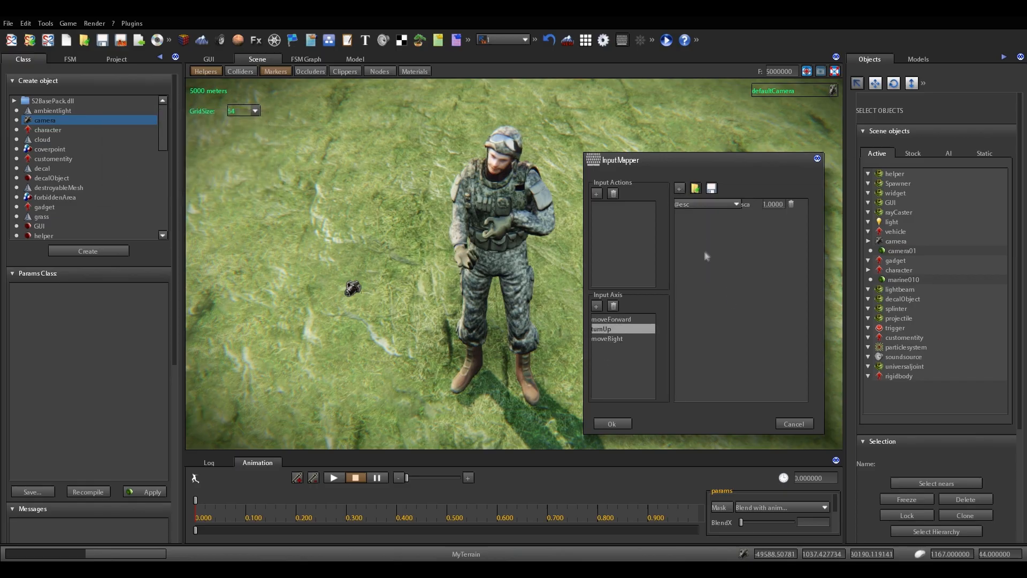
pyautogui.click(737, 204)
pyautogui.moveTo(737, 214); pyautogui.dragTo(739, 292)
pyautogui.scroll(1, 711, 267)
pyautogui.click(679, 188)
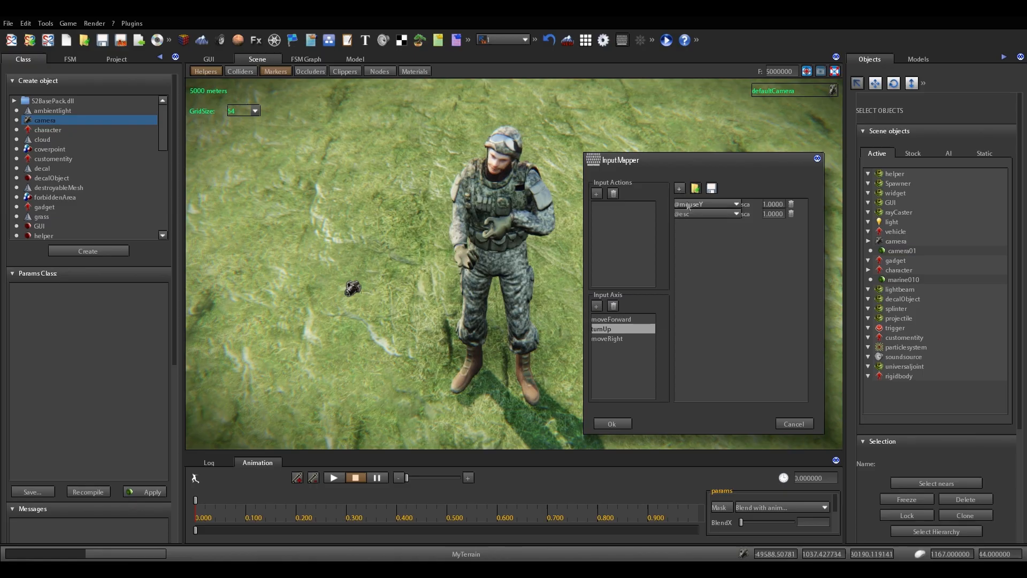
pyautogui.click(736, 214)
pyautogui.moveTo(739, 268); pyautogui.dragTo(737, 300)
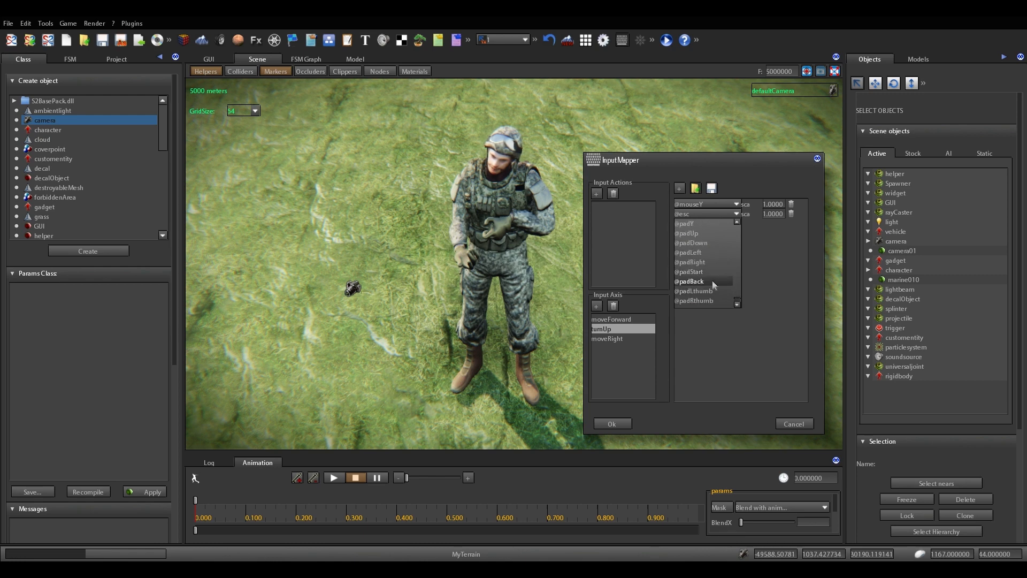
pyautogui.scroll(-1, 711, 277)
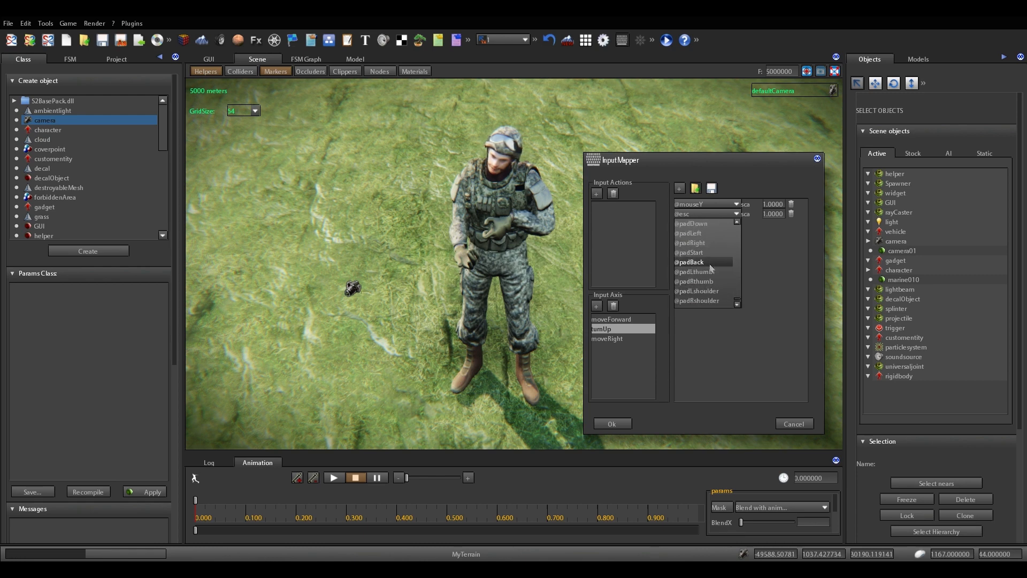
pyautogui.scroll(4, 711, 266)
pyautogui.scroll(-5, 711, 266)
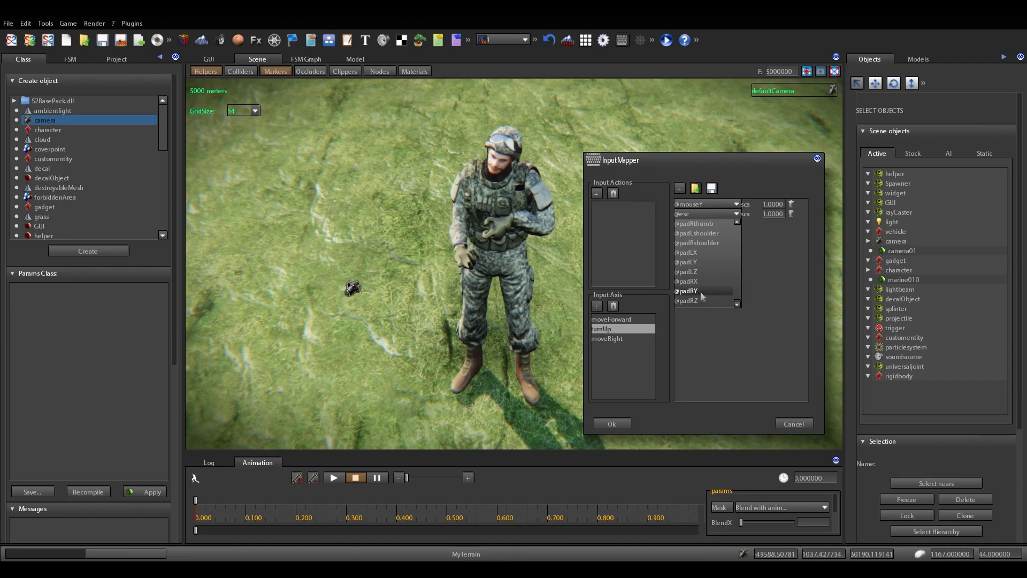
pyautogui.click(701, 291)
pyautogui.click(779, 213)
pyautogui.write('-50')
pyautogui.press('Return')
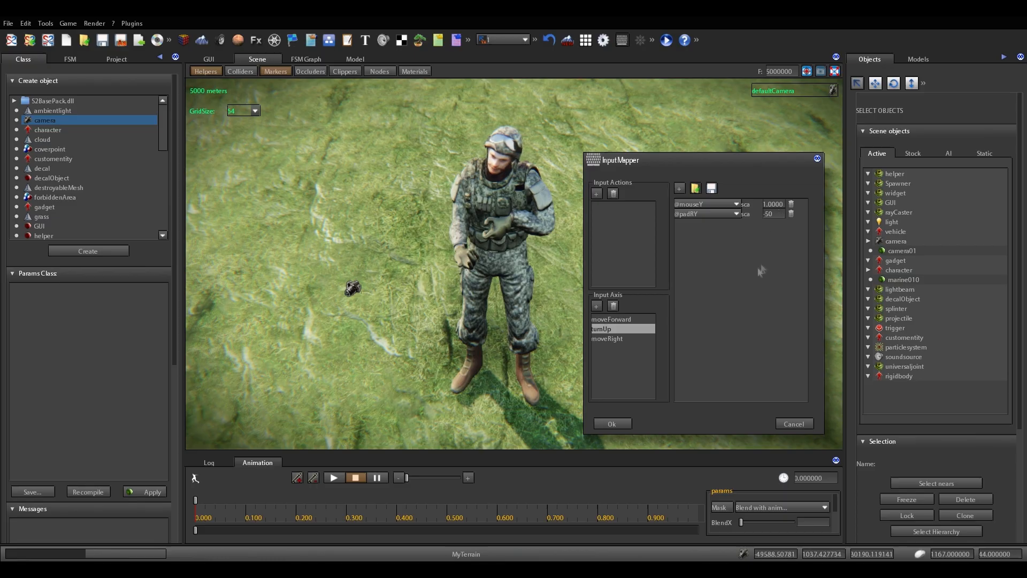
# Step: Add an input axis named turnRight
pyautogui.click(596, 307)
pyautogui.click(169, 150)
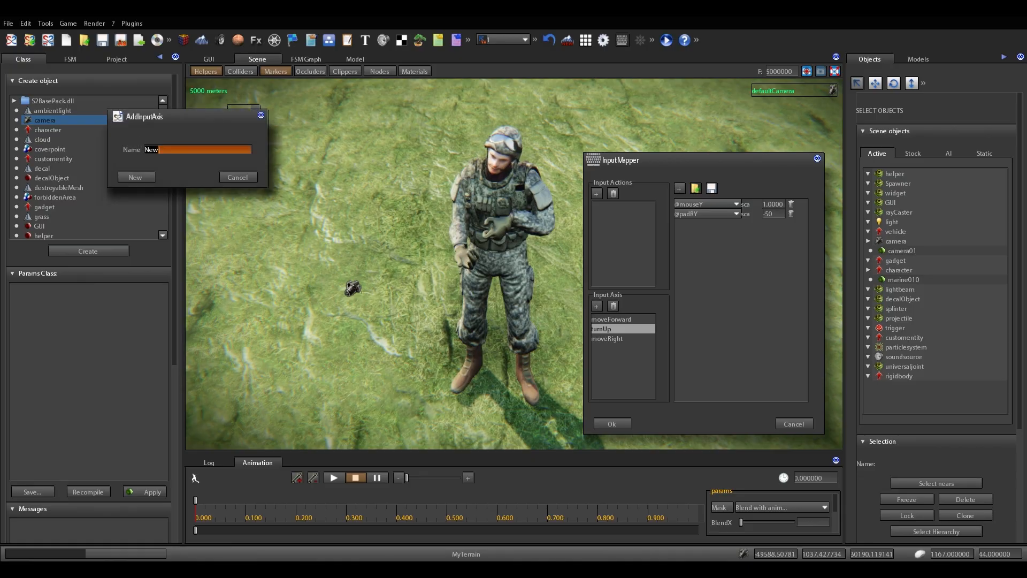
pyautogui.write('tu')
pyautogui.press('Return')
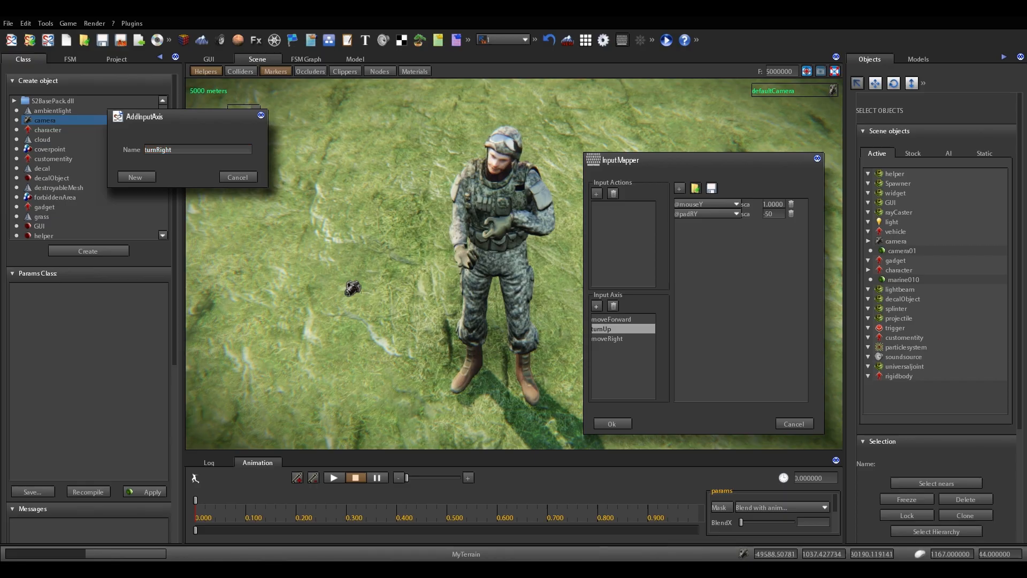
pyautogui.click(134, 177)
pyautogui.click(618, 349)
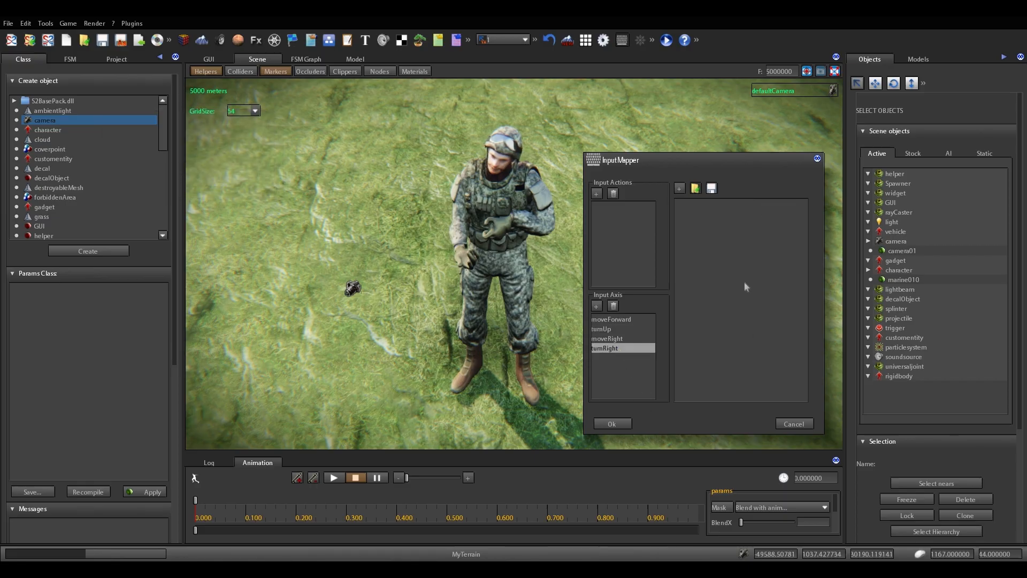
pyautogui.click(680, 189)
pyautogui.click(737, 204)
pyautogui.moveTo(738, 241); pyautogui.dragTo(738, 268)
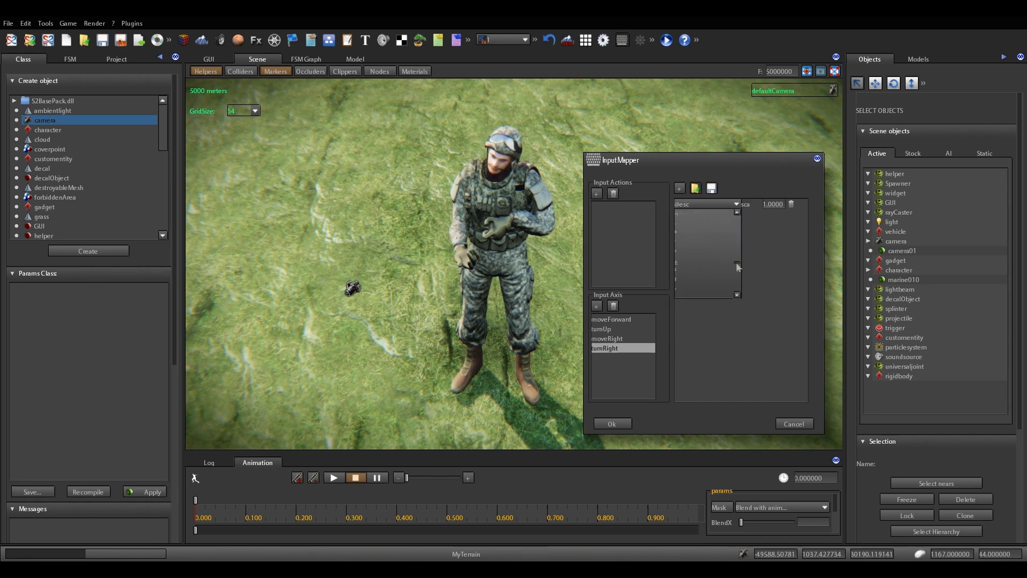
pyautogui.moveTo(738, 267); pyautogui.dragTo(741, 291)
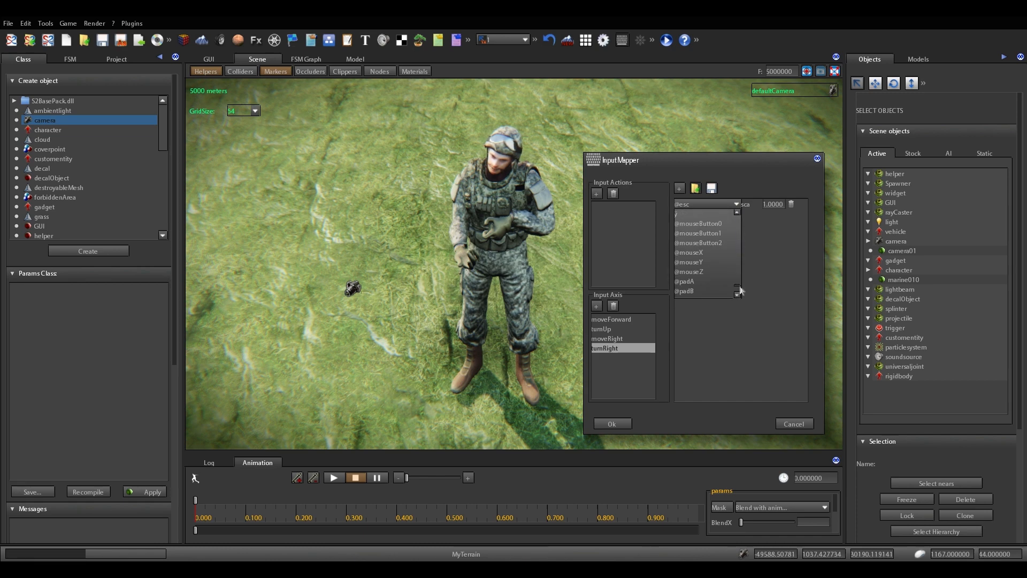
pyautogui.click(695, 253)
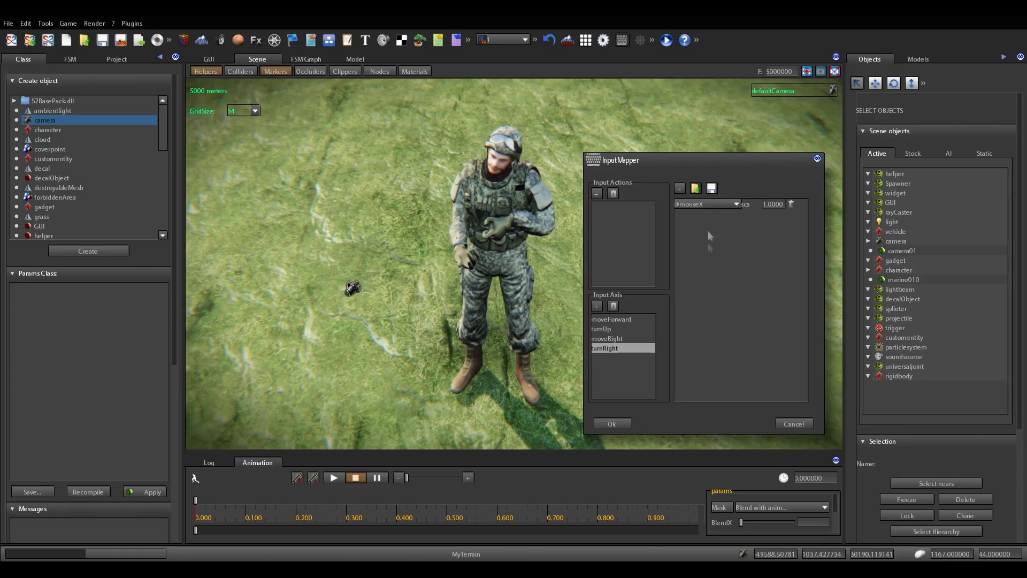
pyautogui.click(680, 189)
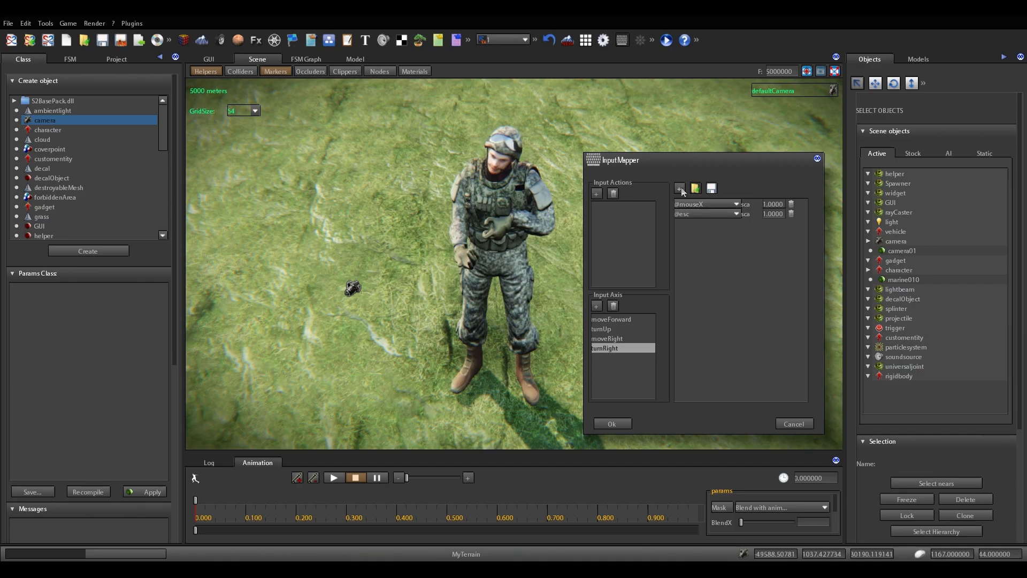
pyautogui.click(734, 213)
pyautogui.moveTo(738, 229); pyautogui.dragTo(739, 299)
pyautogui.scroll(-2, 715, 281)
pyautogui.scroll(-4, 716, 282)
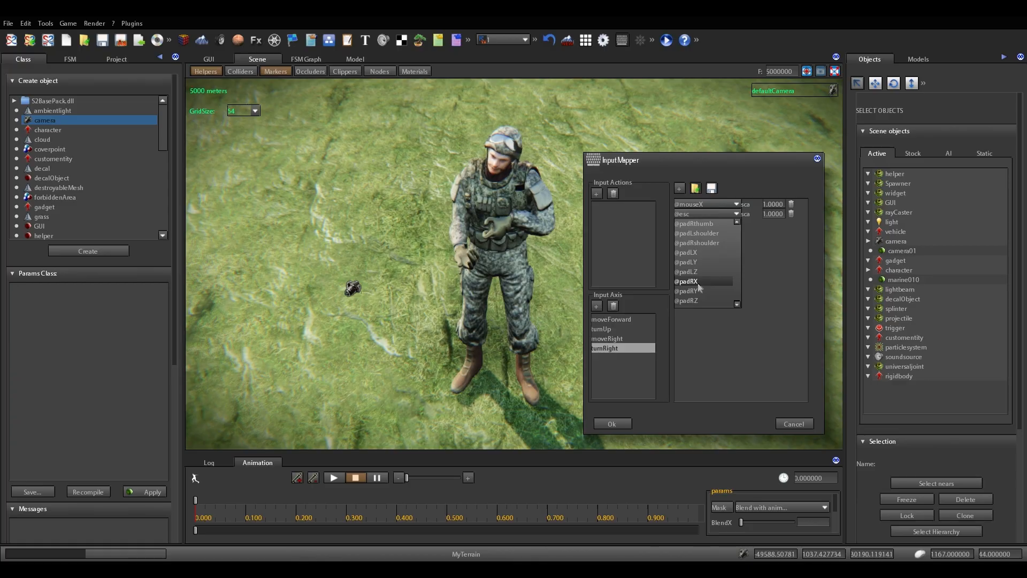
pyautogui.click(690, 281)
pyautogui.click(772, 214)
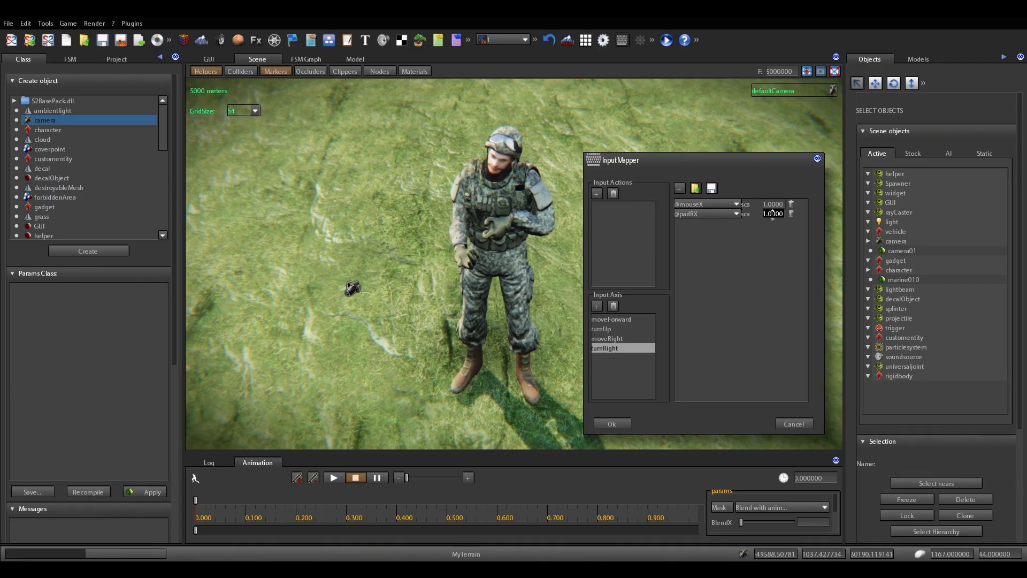
pyautogui.write('50')
# Step: Accept the input mapping after reviewing the moveRight, turnUp and moveForward bindings, and open the project's asset browser
pyautogui.click(628, 341)
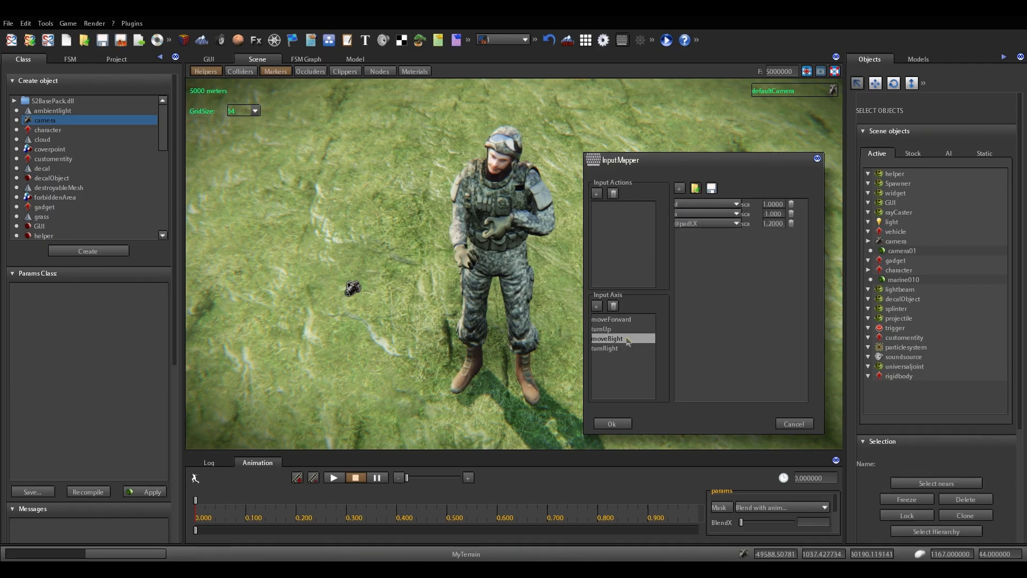
pyautogui.click(623, 330)
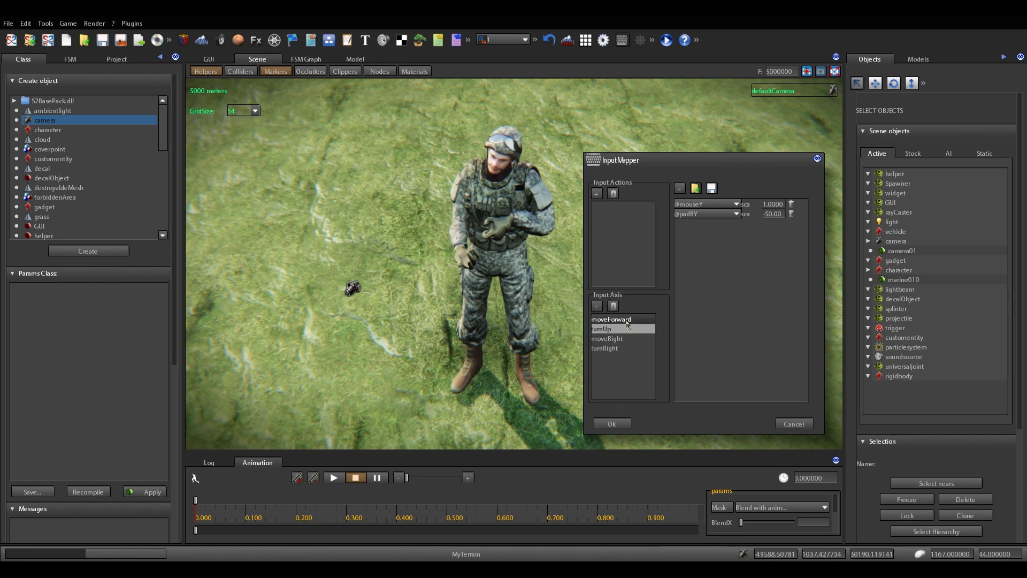
pyautogui.click(628, 320)
pyautogui.click(622, 425)
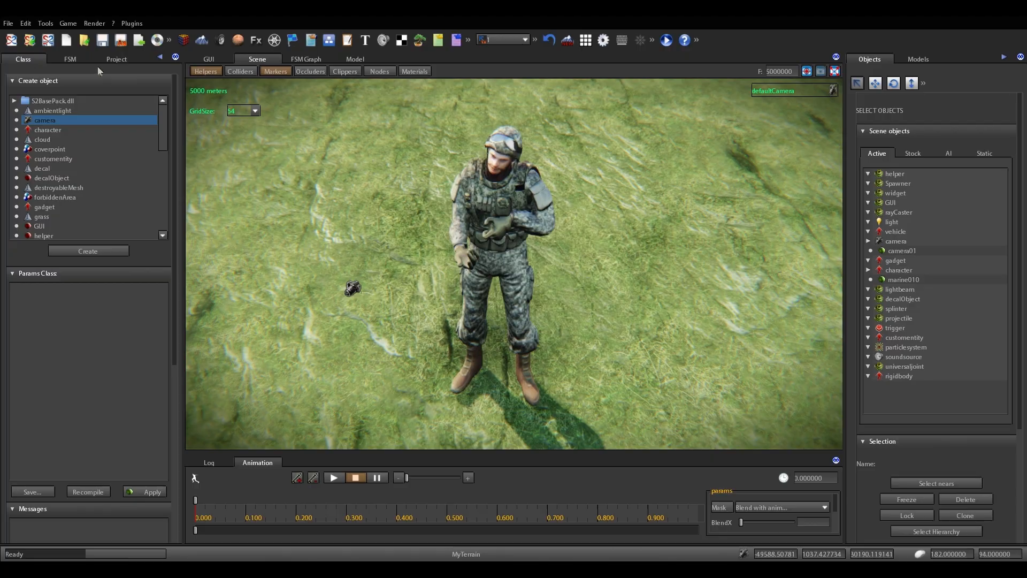
pyautogui.click(116, 62)
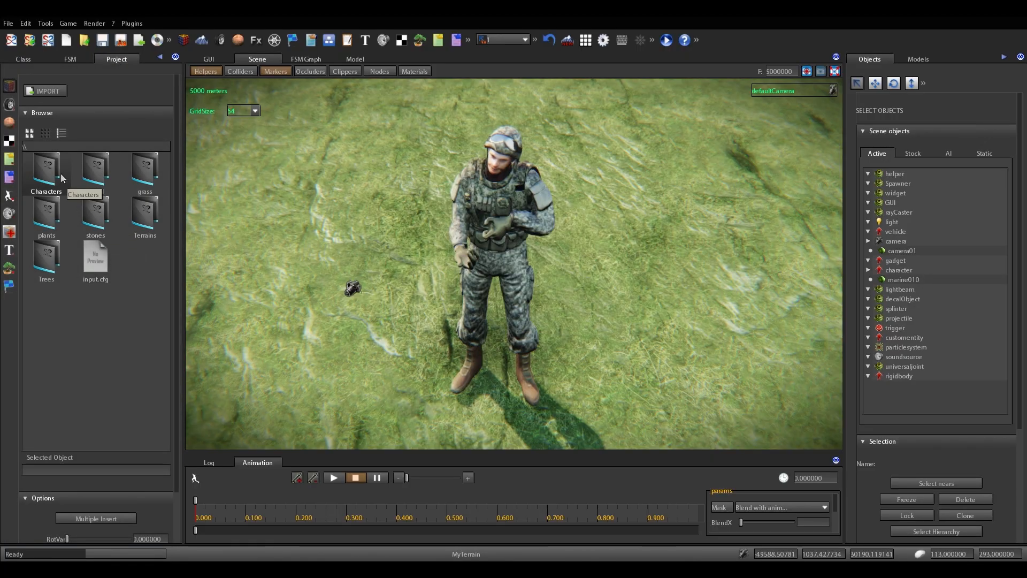
pyautogui.doubleClick(63, 178)
pyautogui.rightClick(113, 229)
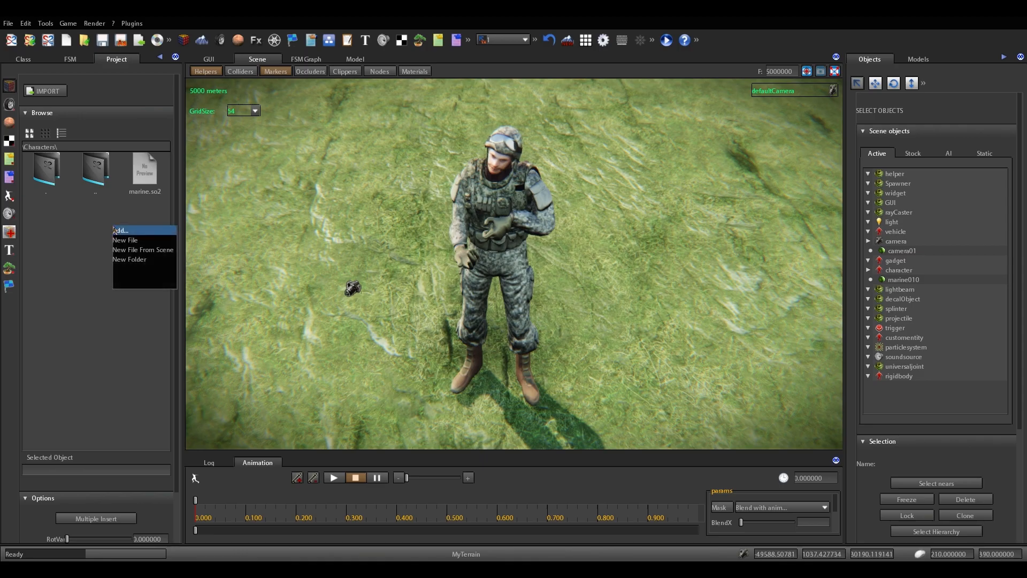
pyautogui.click(64, 272)
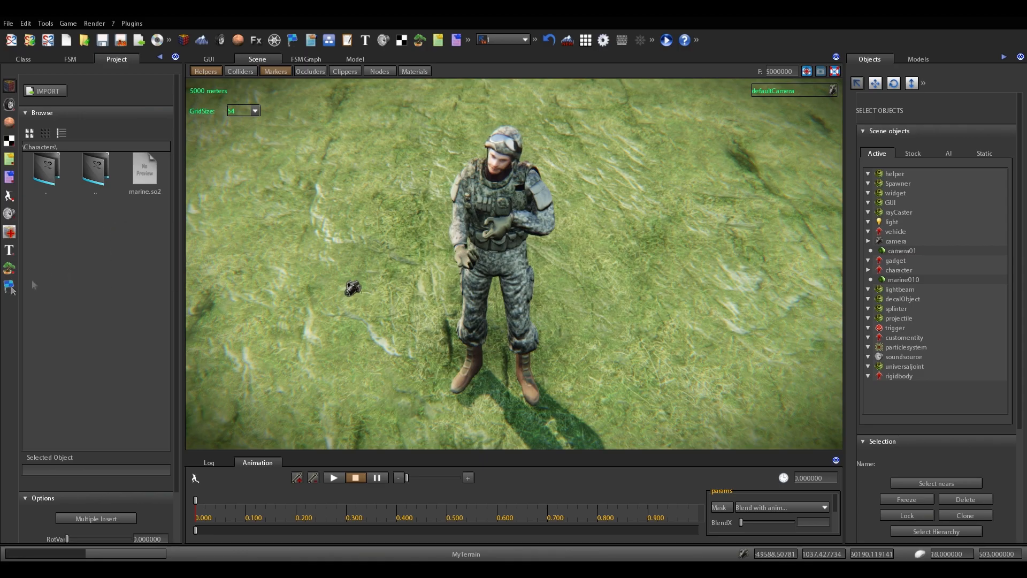
# Step: Create a new game machine file named camera in the Characters folder
pyautogui.click(9, 286)
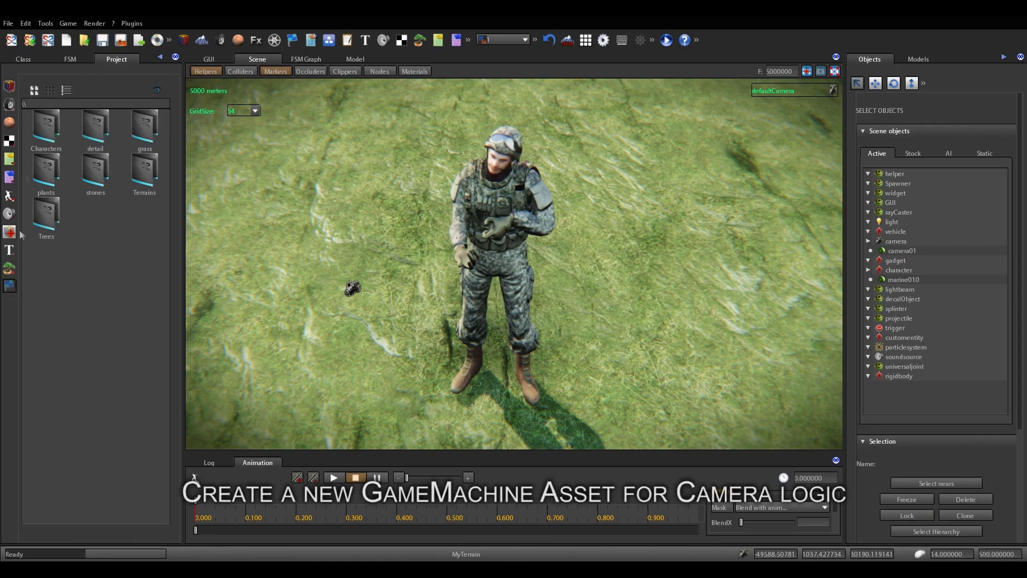
pyautogui.doubleClick(41, 133)
pyautogui.rightClick(78, 221)
pyautogui.click(117, 231)
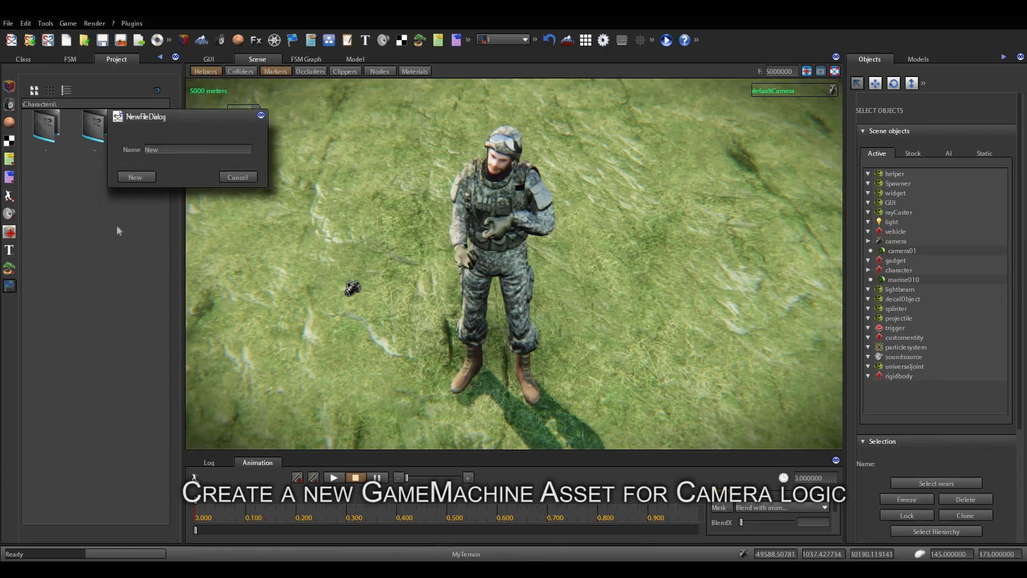
pyautogui.click(167, 149)
pyautogui.write('camera')
pyautogui.press('Return')
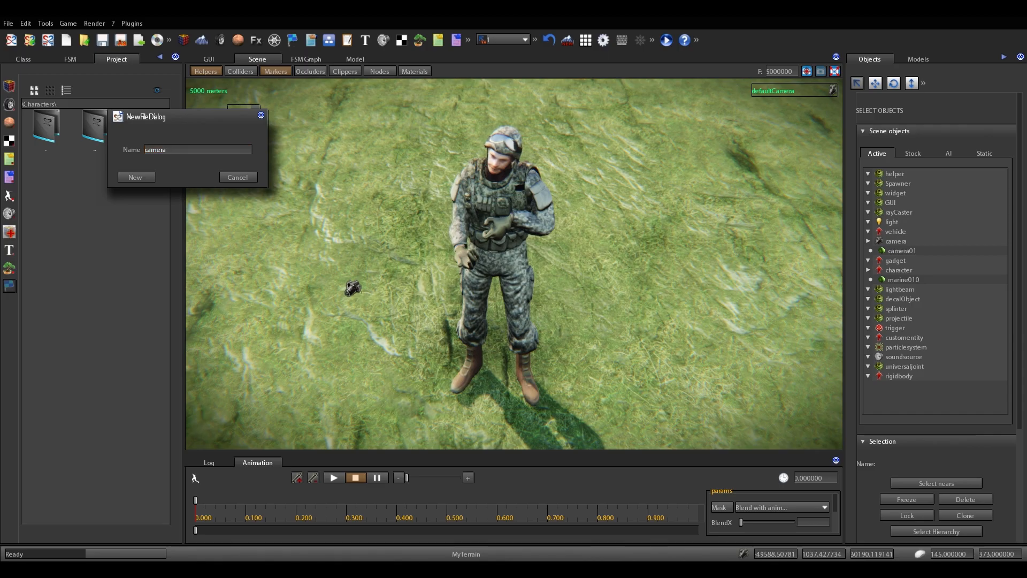
pyautogui.click(136, 177)
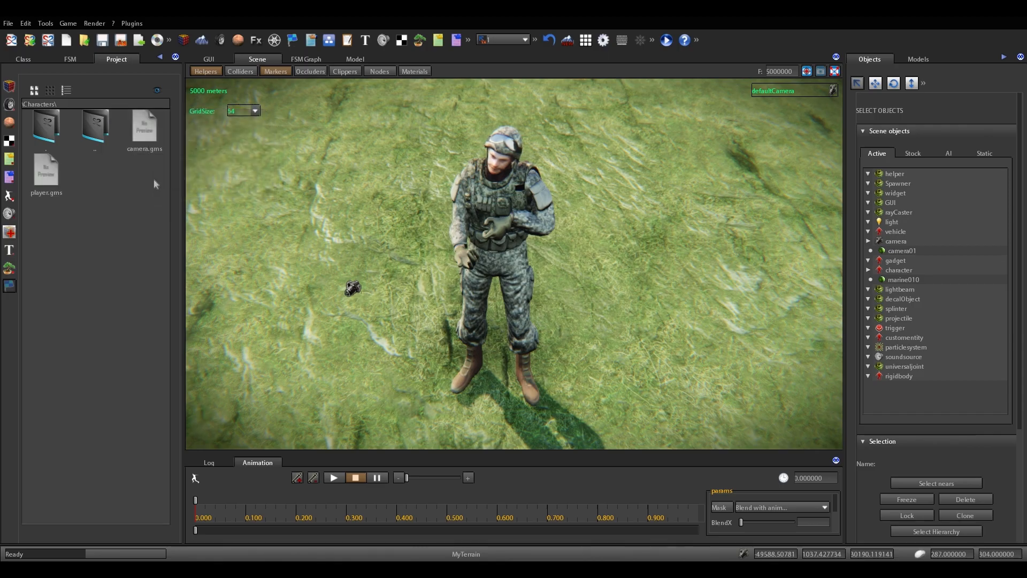
pyautogui.rightClick(144, 136)
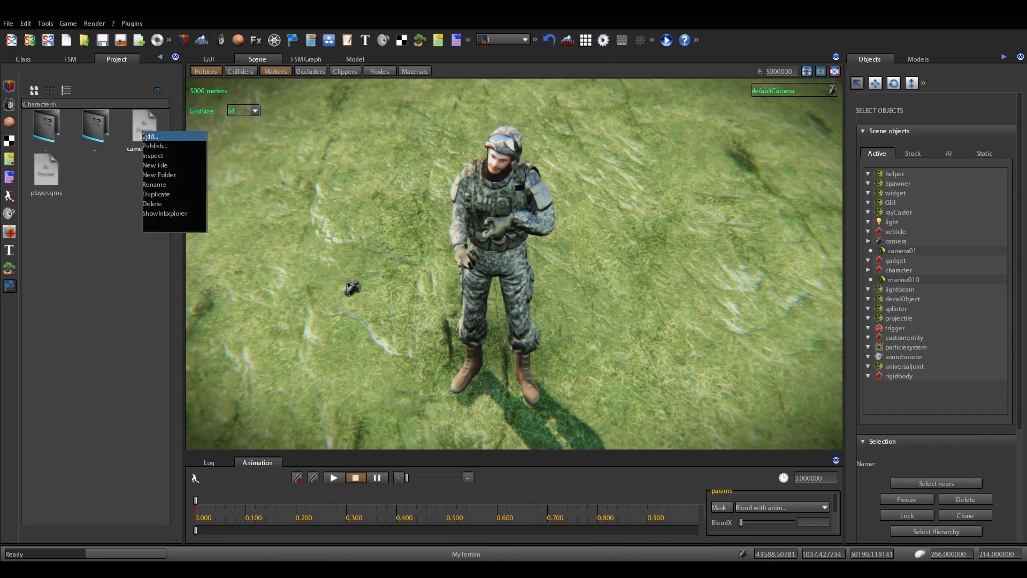
pyautogui.click(117, 213)
# Step: Assign camera.gms from the Characters folder as the fsm of the camera01 object
pyautogui.click(353, 289)
pyautogui.click(31, 59)
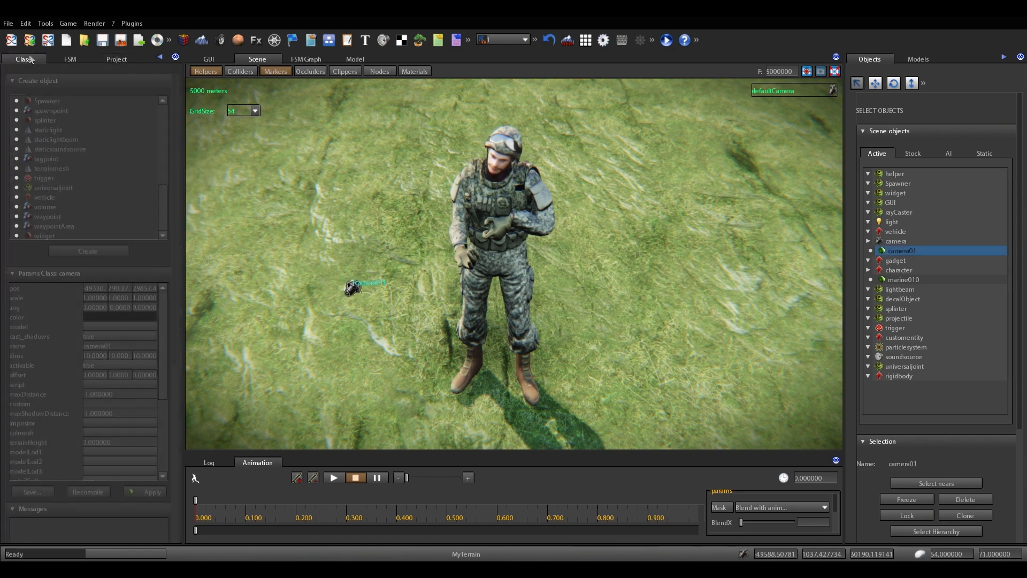
pyautogui.scroll(-3, 53, 336)
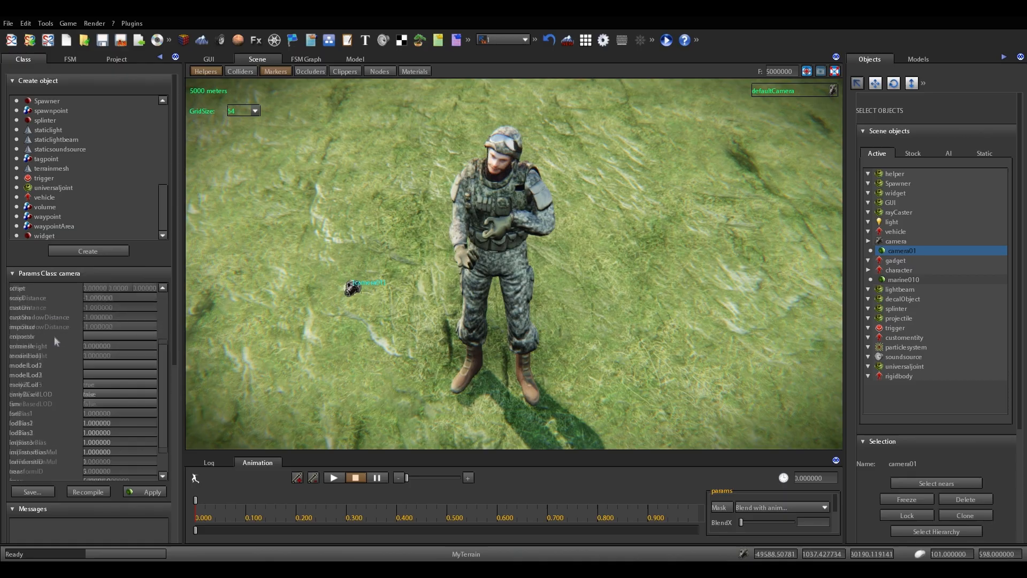
pyautogui.click(87, 403)
pyautogui.doubleClick(174, 200)
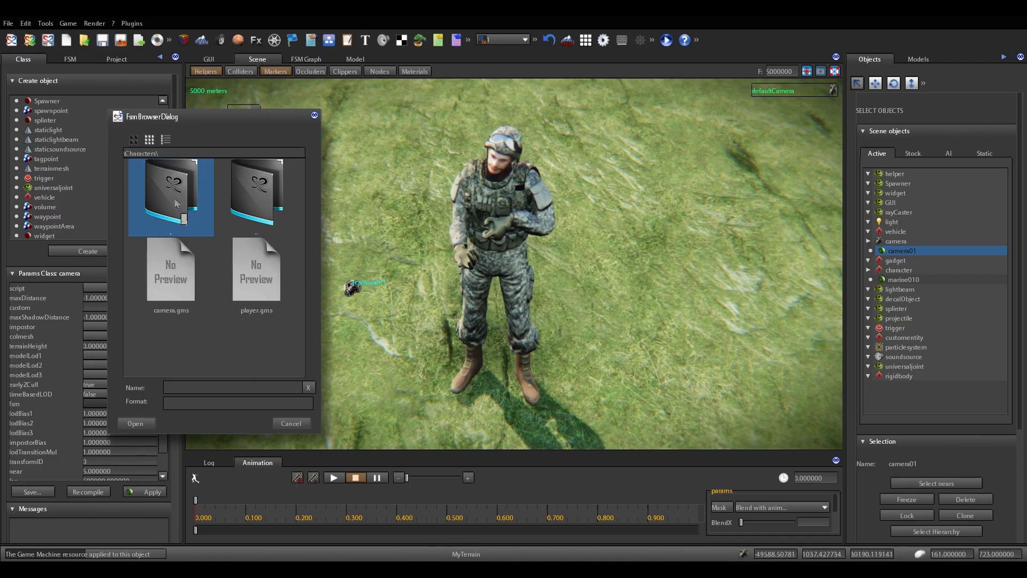
pyautogui.click(197, 284)
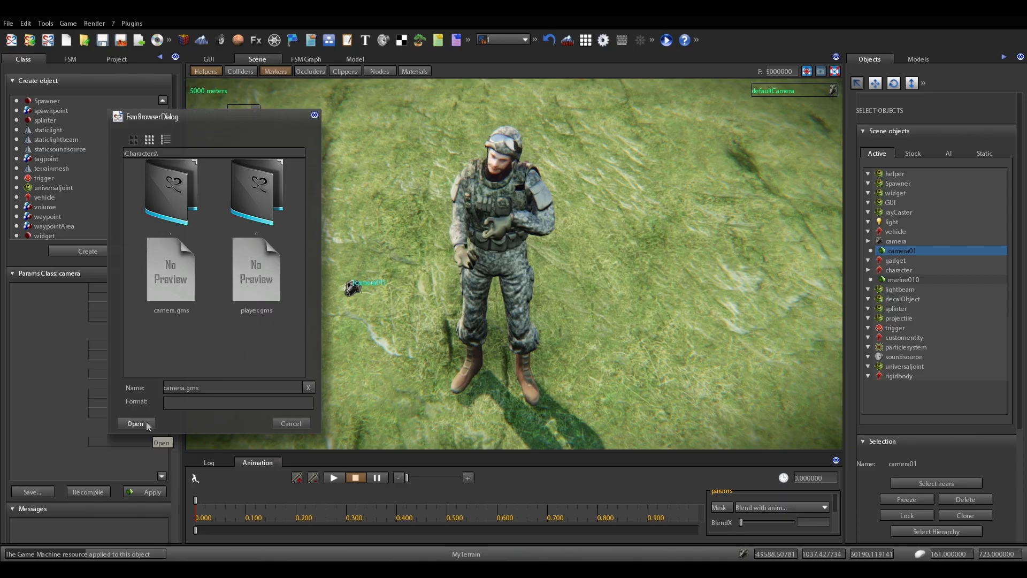
pyautogui.click(136, 423)
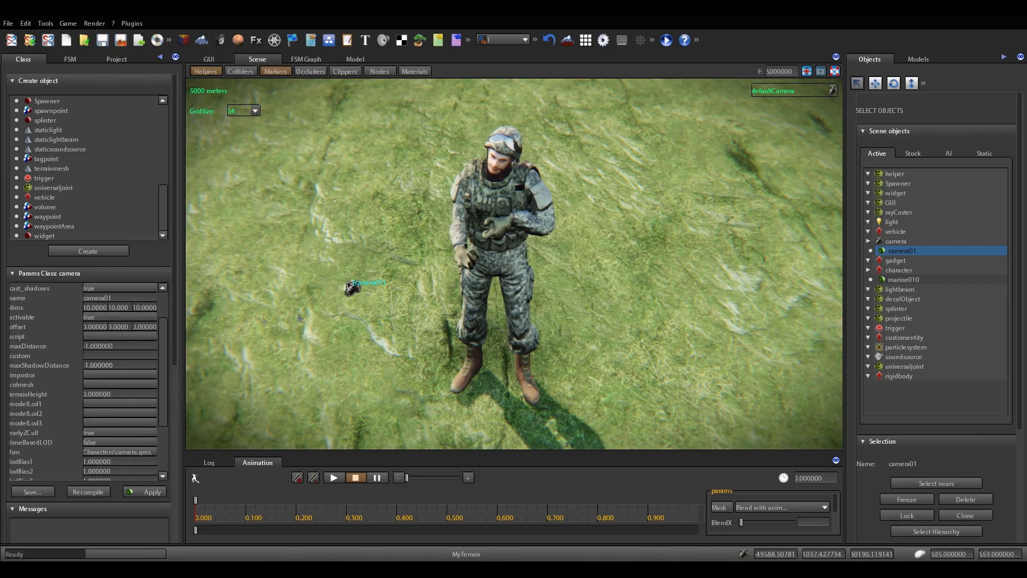
# Step: Open camera01's game machine graph, add a state named STAND and save it
pyautogui.rightClick(351, 288)
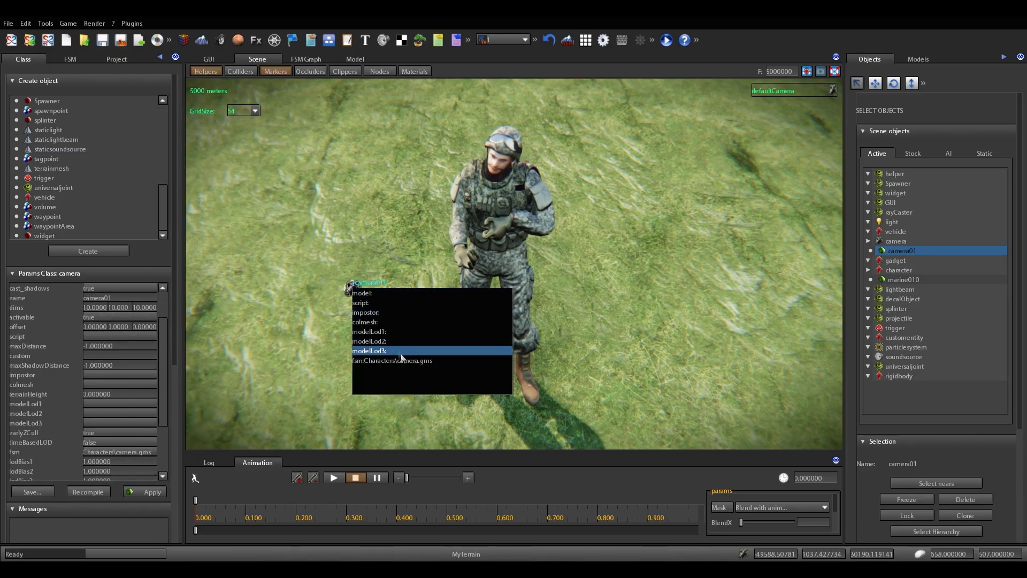
pyautogui.click(407, 360)
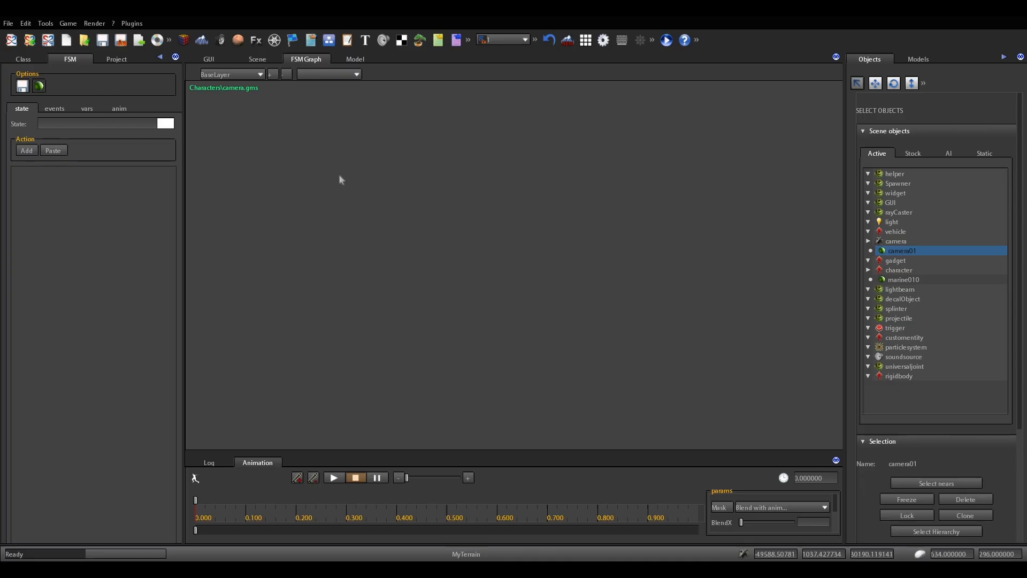
pyautogui.rightClick(364, 179)
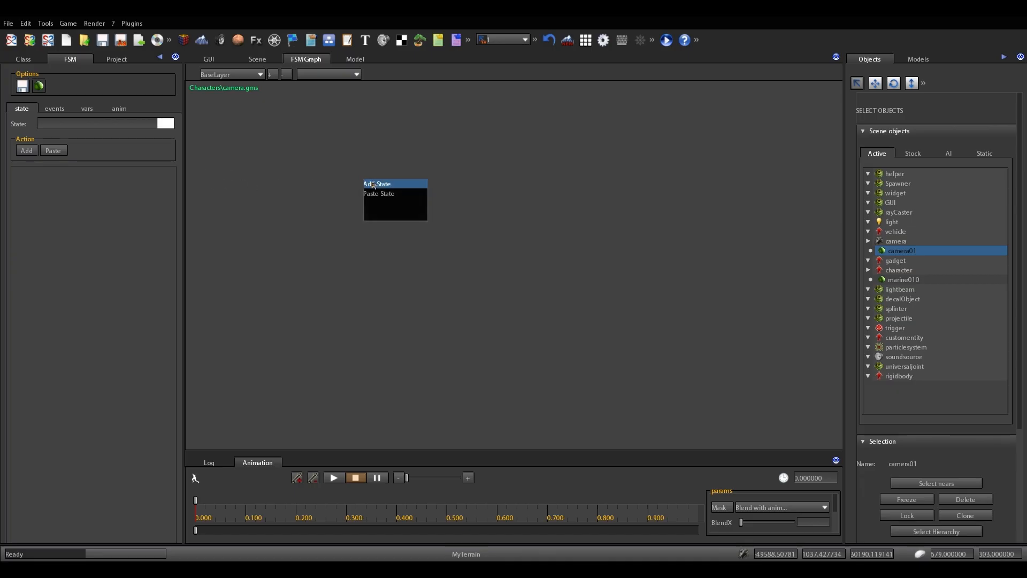
pyautogui.click(373, 184)
pyautogui.write('STA')
pyautogui.press('Return')
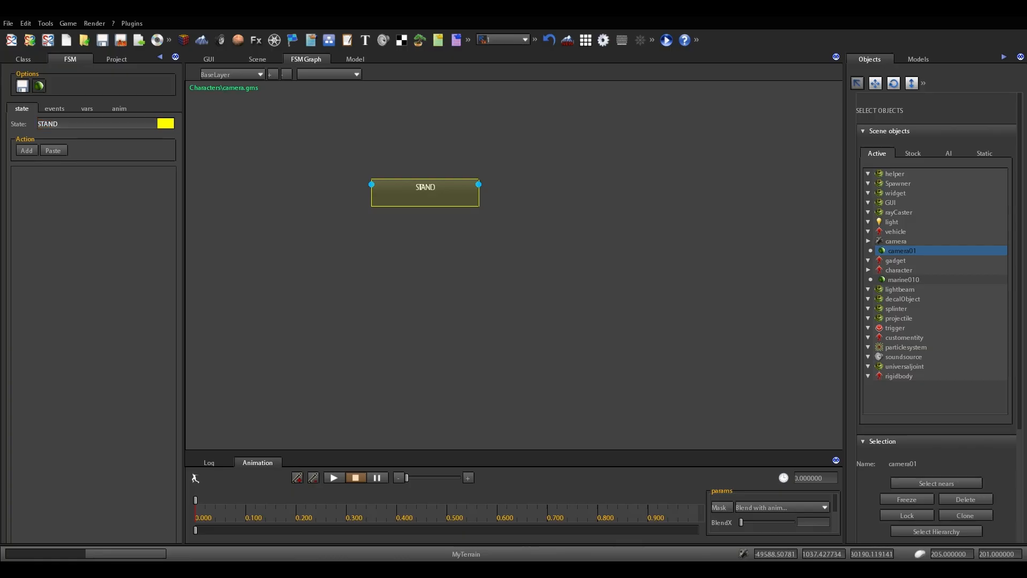
pyautogui.click(24, 89)
pyautogui.click(415, 204)
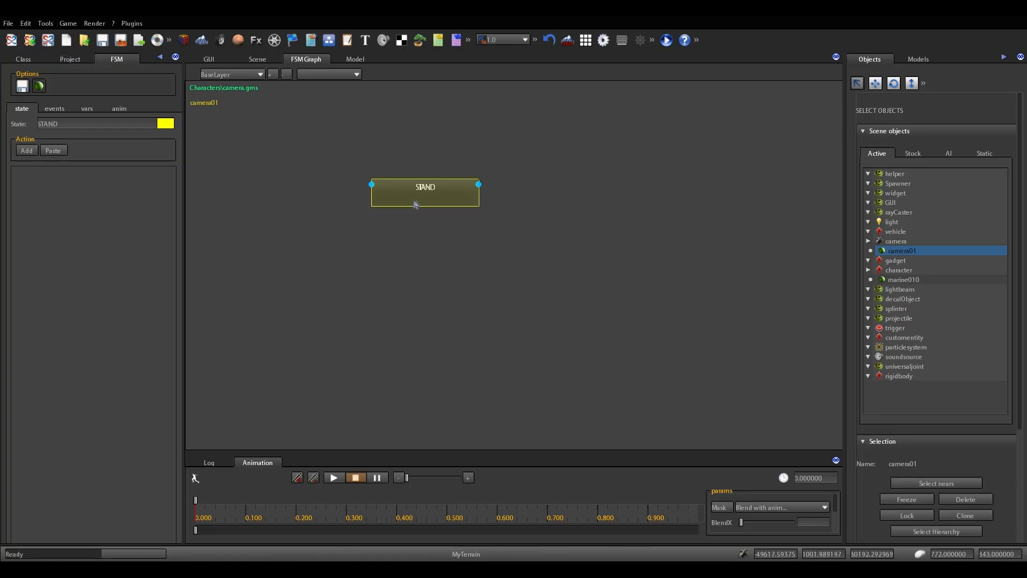
# Step: Add a global transition to the STAND state, set its event to START and reposition the state in the graph
pyautogui.rightClick(421, 194)
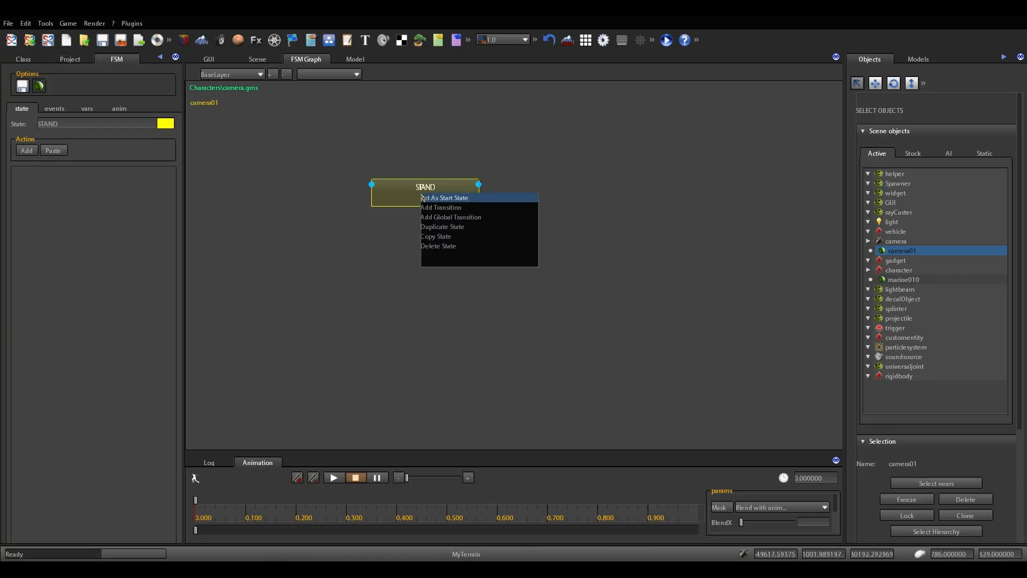
pyautogui.click(463, 217)
pyautogui.click(473, 171)
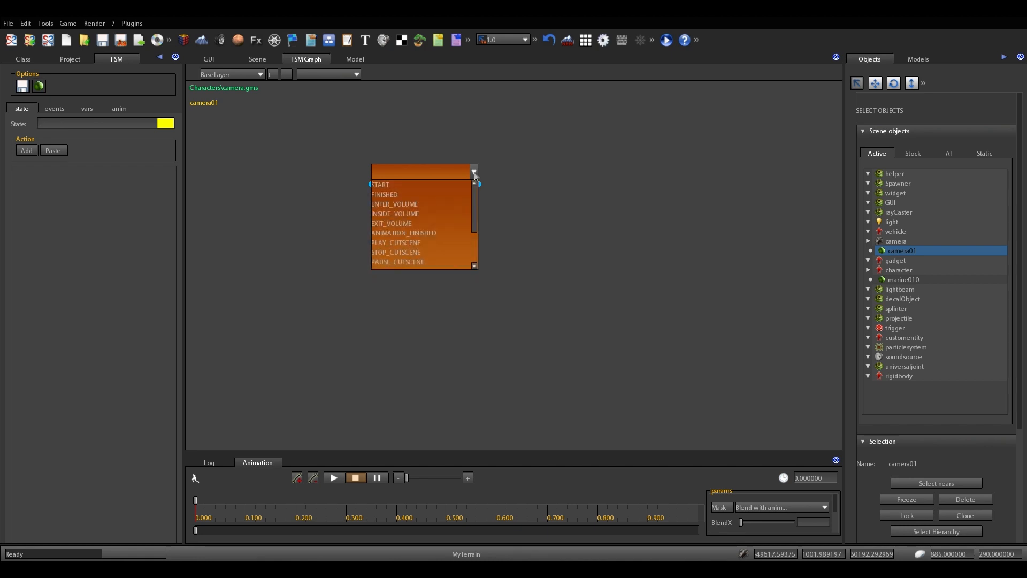
pyautogui.click(435, 185)
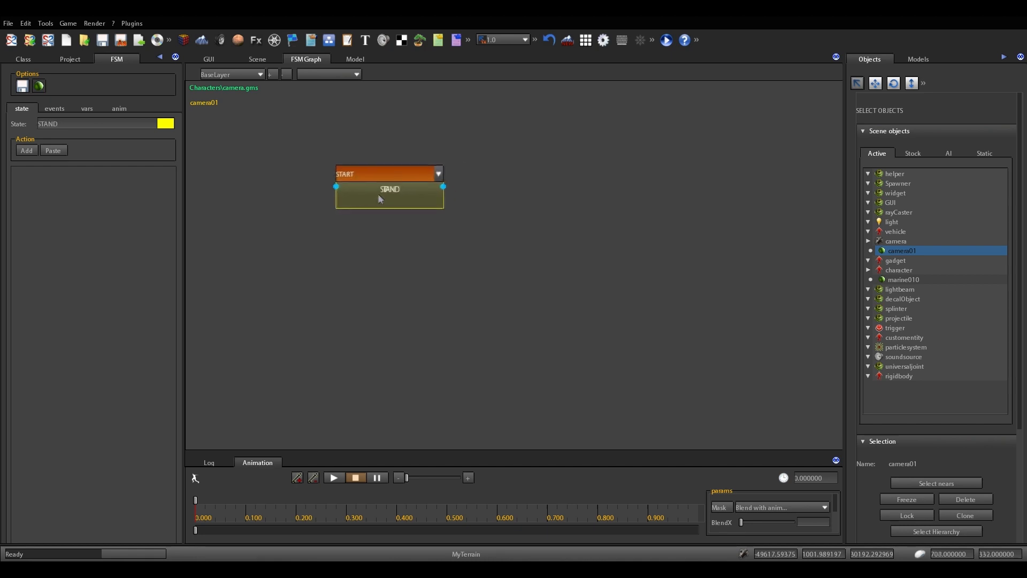
pyautogui.moveTo(386, 197); pyautogui.dragTo(370, 207)
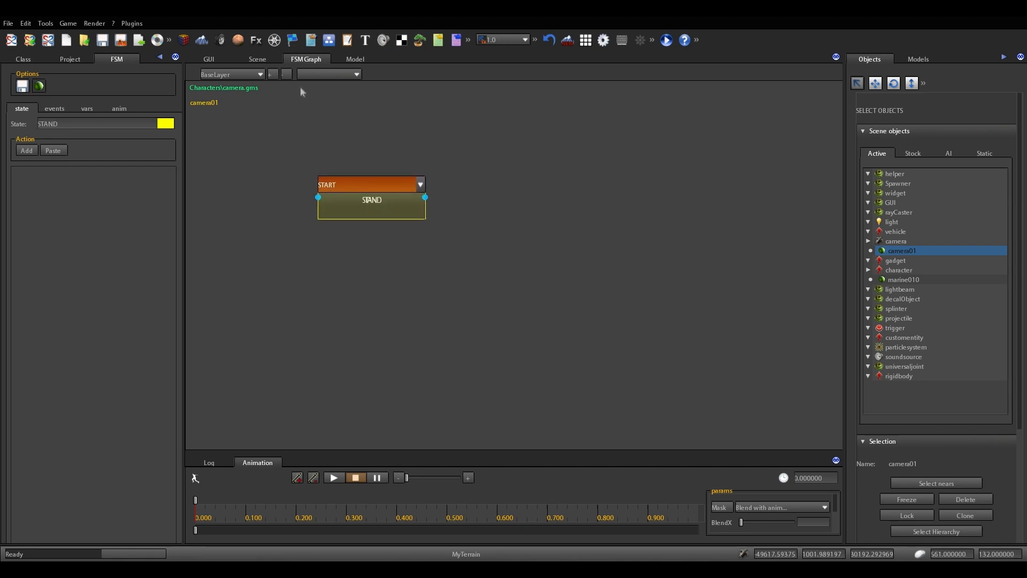
# Step: Dock the FSM graph beside the Objects and Models panels, widen that area, reposition the STAND state and show the scene
pyautogui.moveTo(300, 61); pyautogui.dragTo(957, 61)
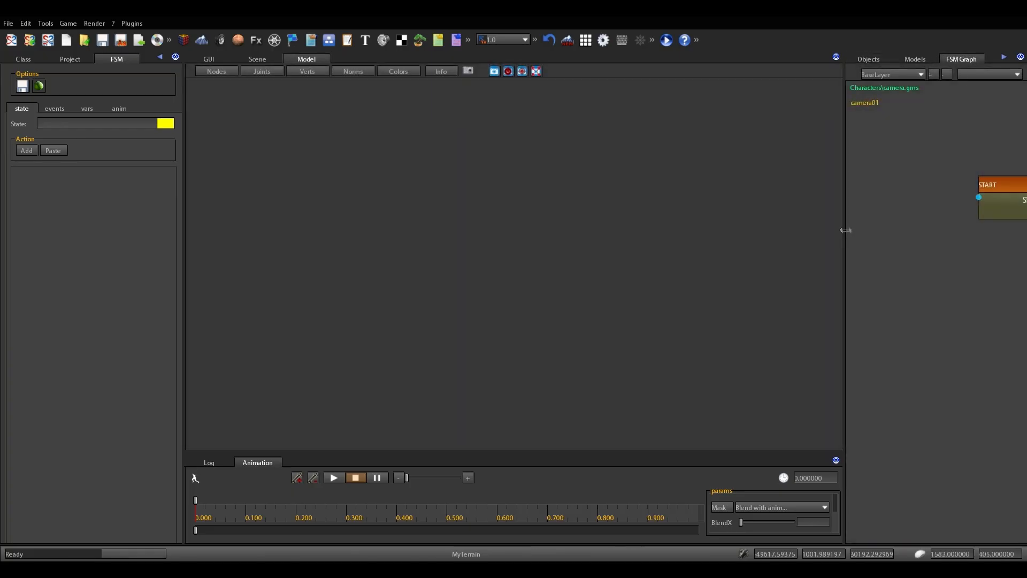
pyautogui.moveTo(845, 223); pyautogui.dragTo(796, 225)
pyautogui.moveTo(967, 207); pyautogui.dragTo(878, 228)
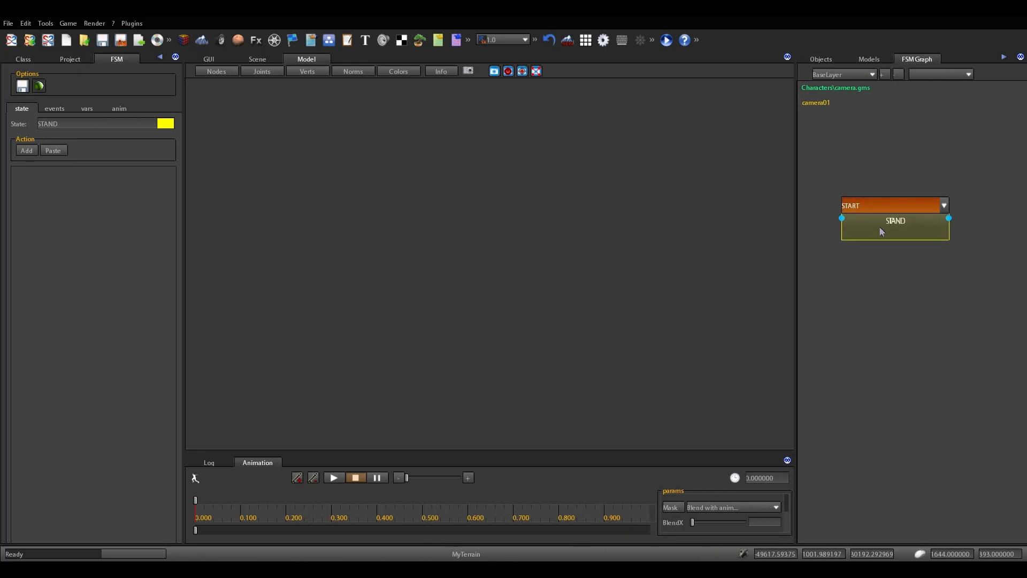
pyautogui.click(258, 59)
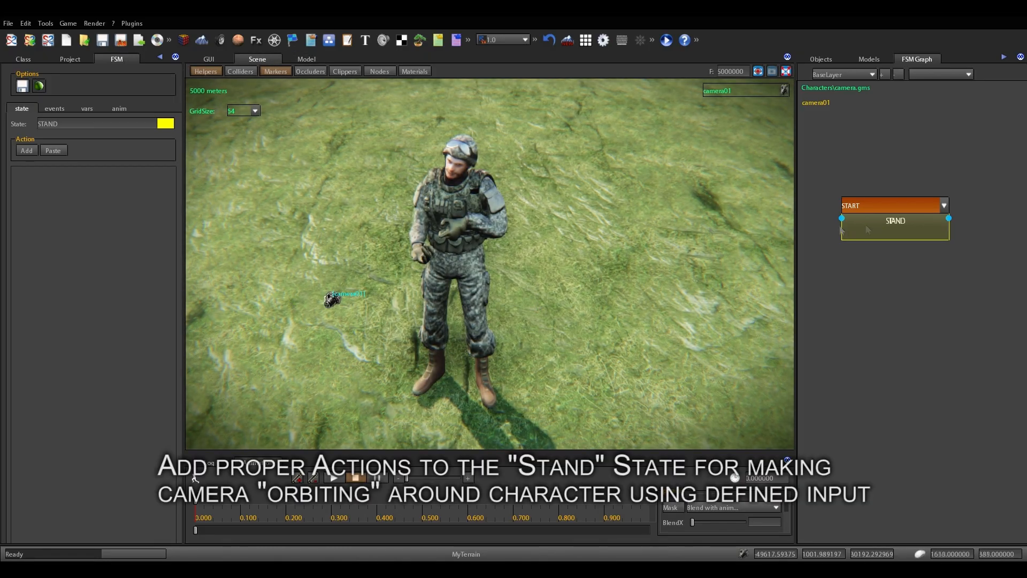
# Step: Add a GetInputAxis action to the STAND state
pyautogui.click(27, 150)
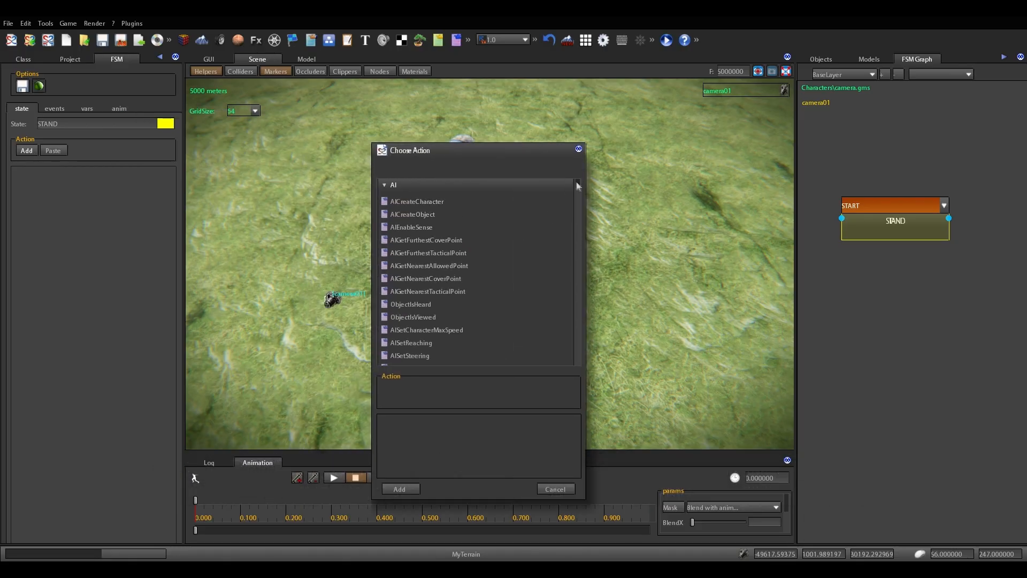
pyautogui.moveTo(577, 185); pyautogui.dragTo(581, 236)
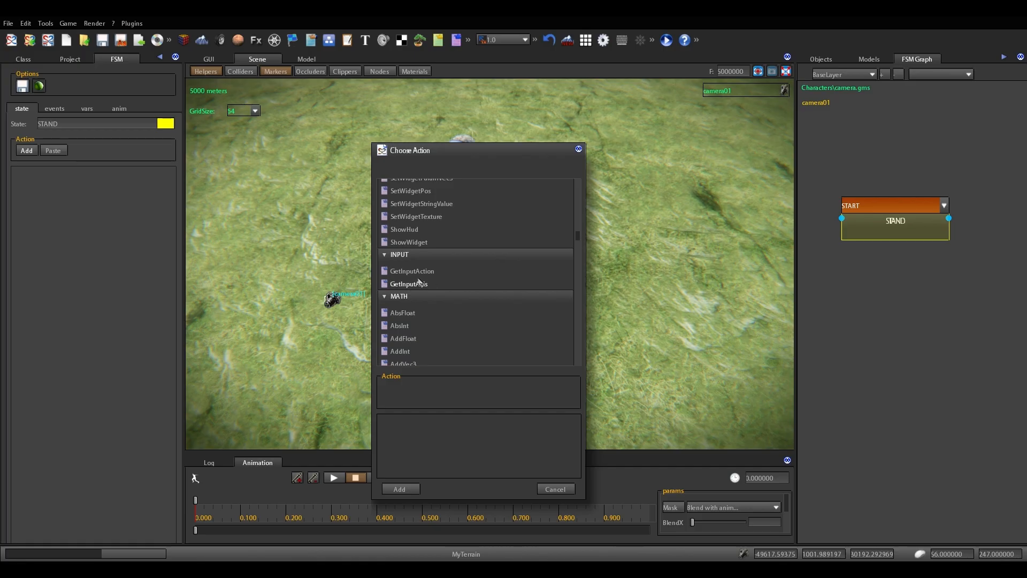
pyautogui.click(421, 284)
pyautogui.click(408, 490)
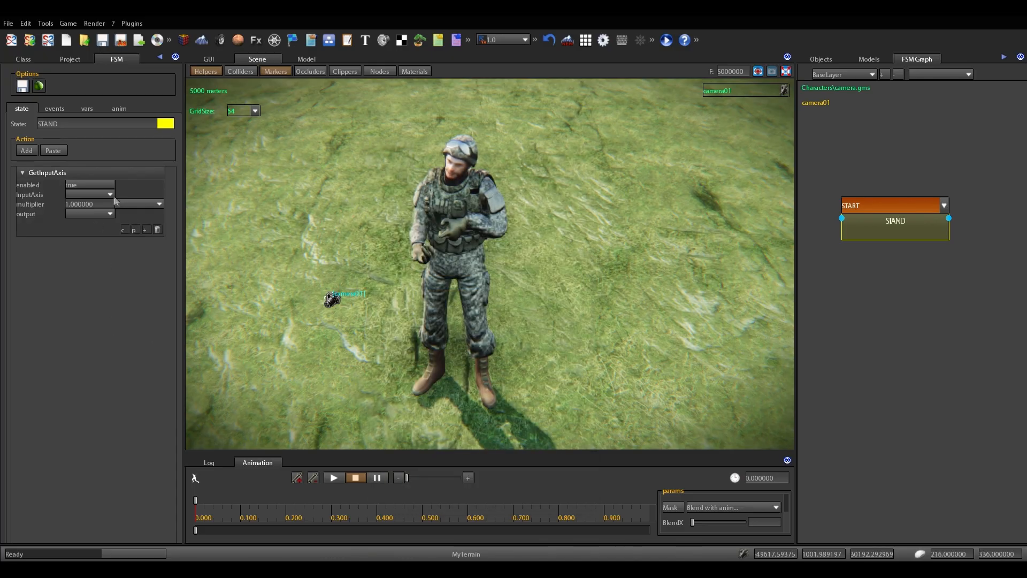
# Step: Set the GetInputAxis action's input axis to turnRight and its multiplier to 0.1
pyautogui.click(110, 194)
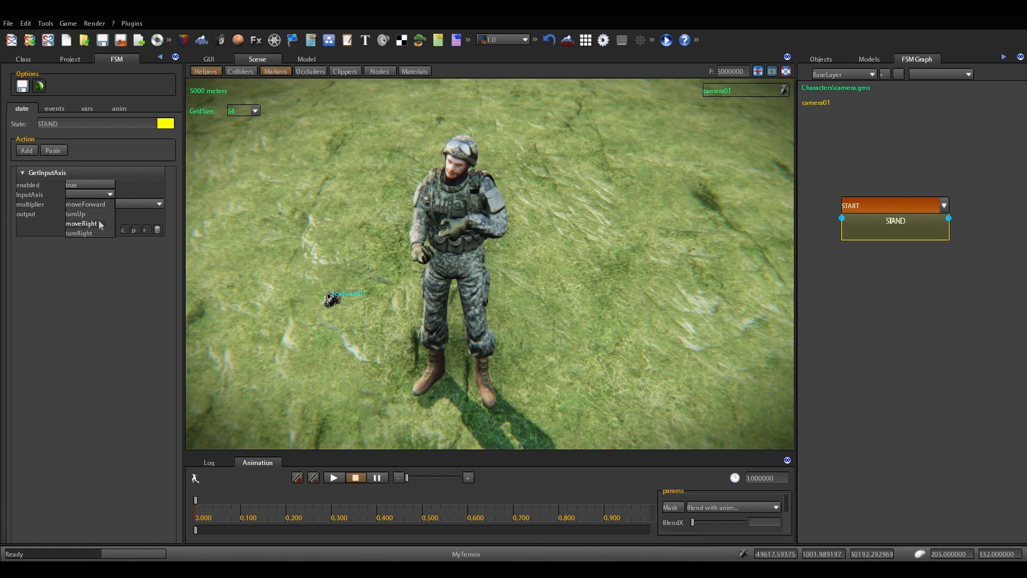
pyautogui.click(86, 234)
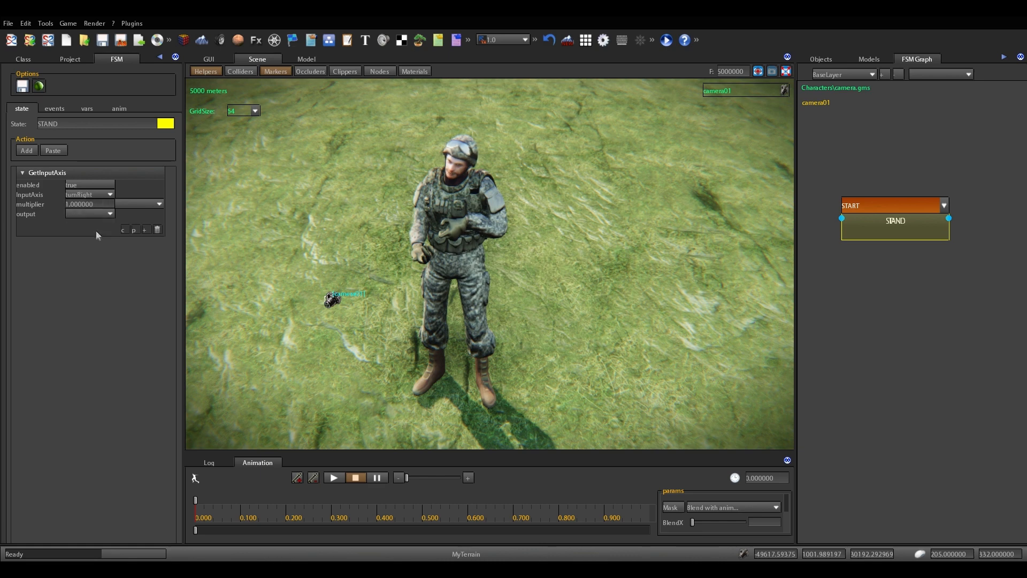
pyautogui.click(100, 214)
pyautogui.click(110, 194)
pyautogui.click(93, 233)
pyautogui.doubleClick(94, 206)
pyautogui.write('0.1')
pyautogui.press('Return')
# Step: Add a local variable named orbitY of type float to the camera game machine
pyautogui.click(97, 110)
pyautogui.click(73, 145)
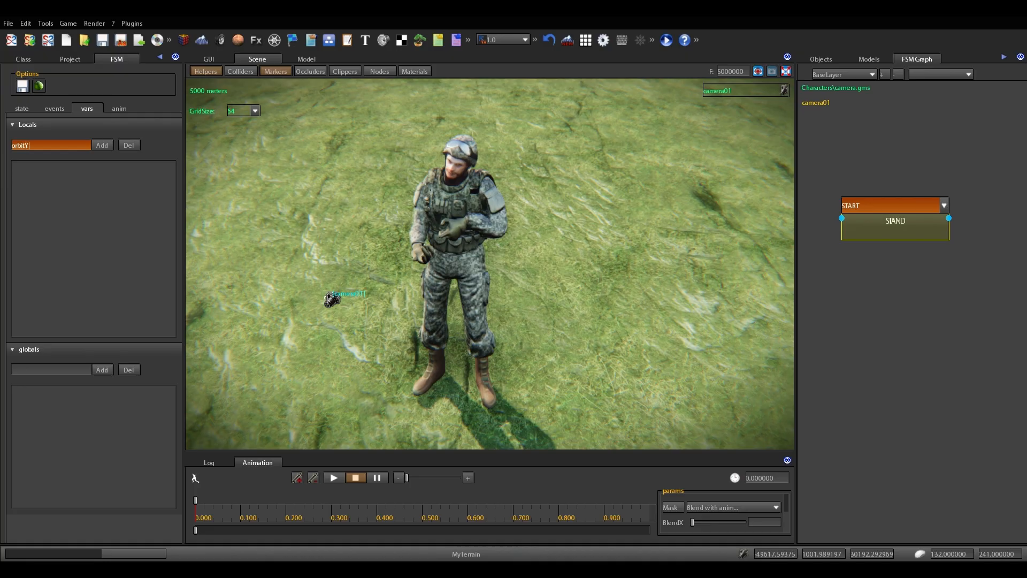
pyautogui.click(102, 145)
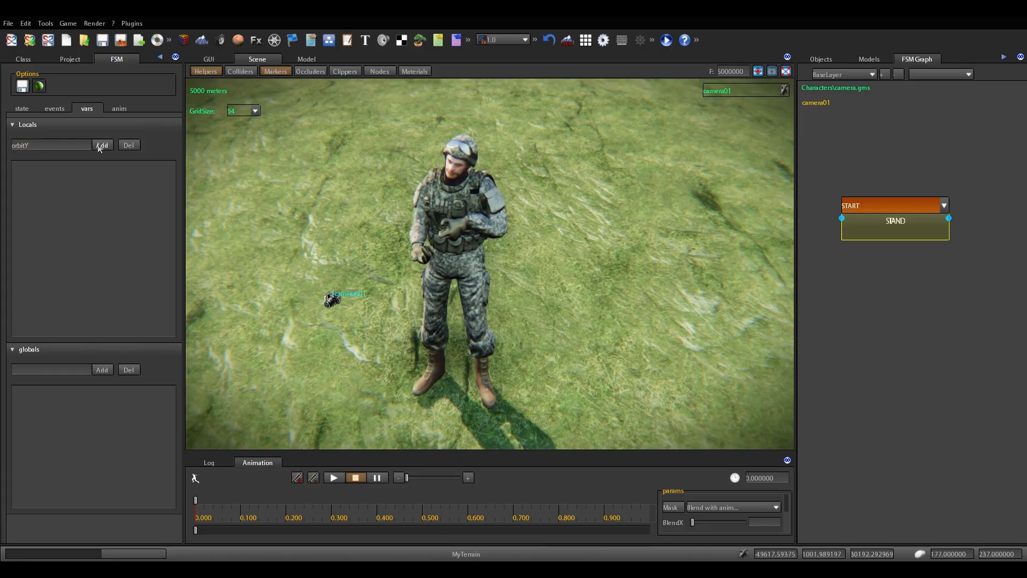
pyautogui.click(61, 167)
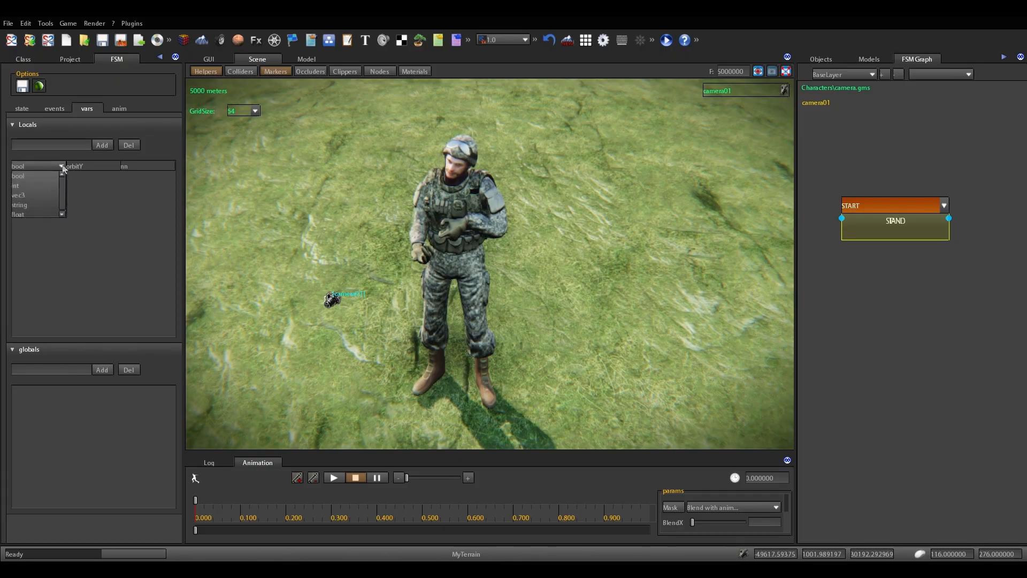
pyautogui.click(29, 215)
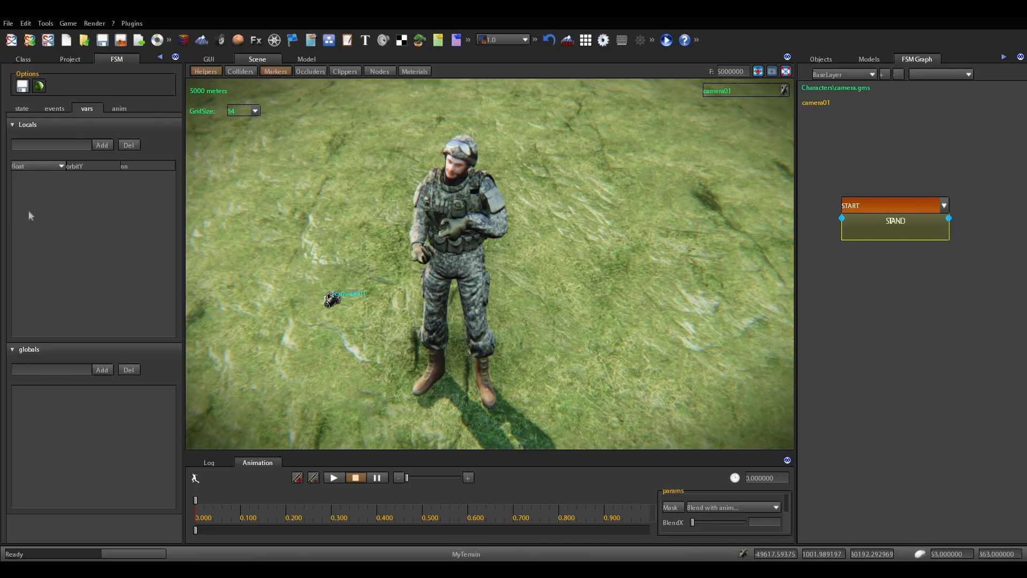
# Step: Add a second local variable named orbitX with the type float
pyautogui.click(42, 145)
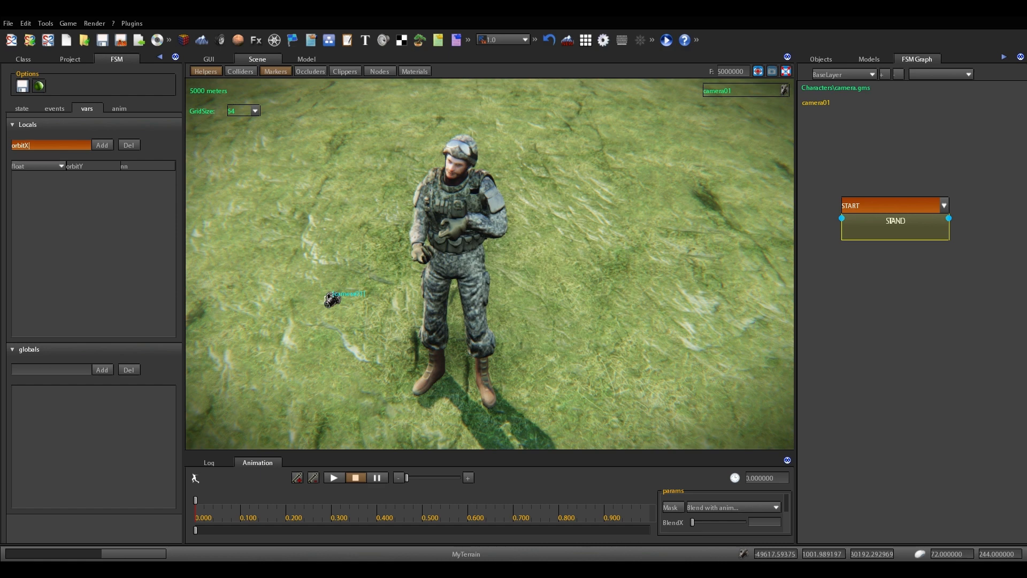
pyautogui.press('Return')
pyautogui.click(108, 148)
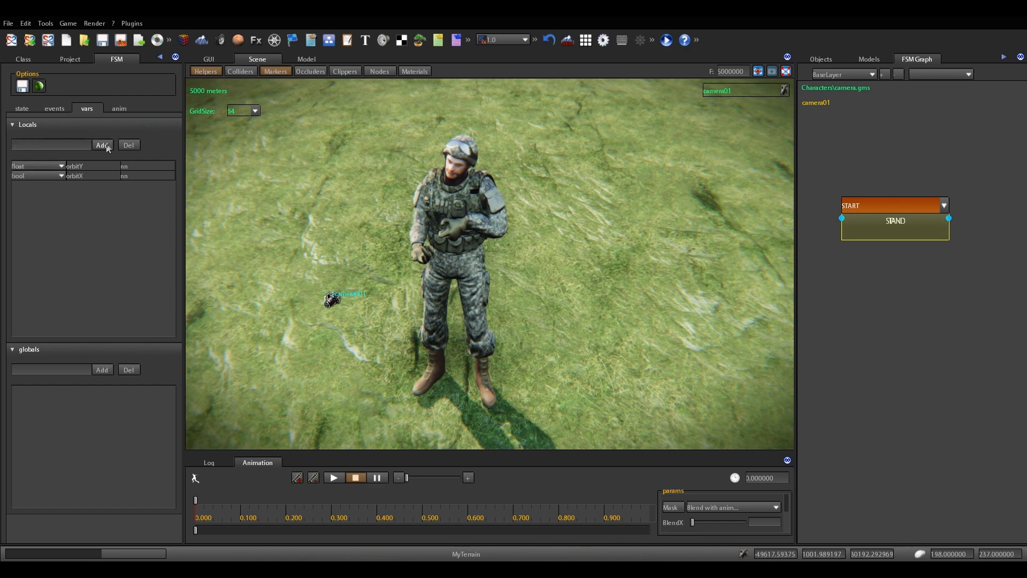
pyautogui.click(61, 175)
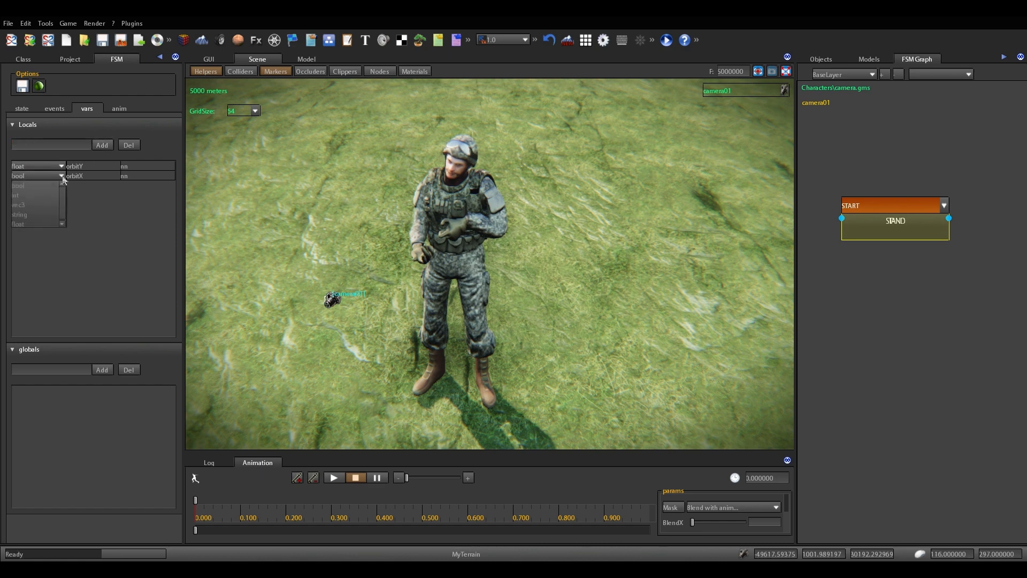
pyautogui.click(30, 220)
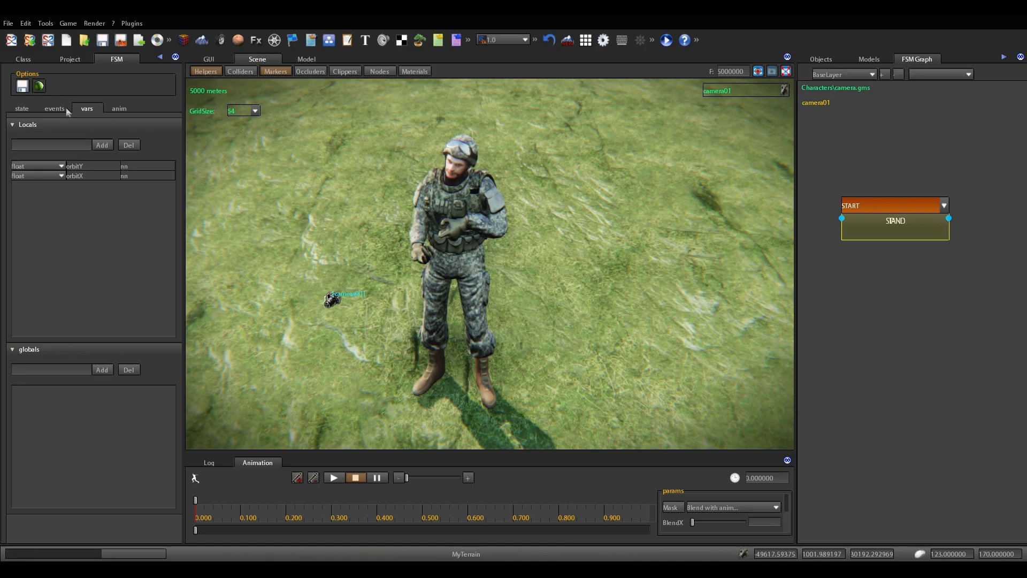
# Step: Return to the STAND state's actions and store the turnRight axis output in orbitX
pyautogui.click(22, 109)
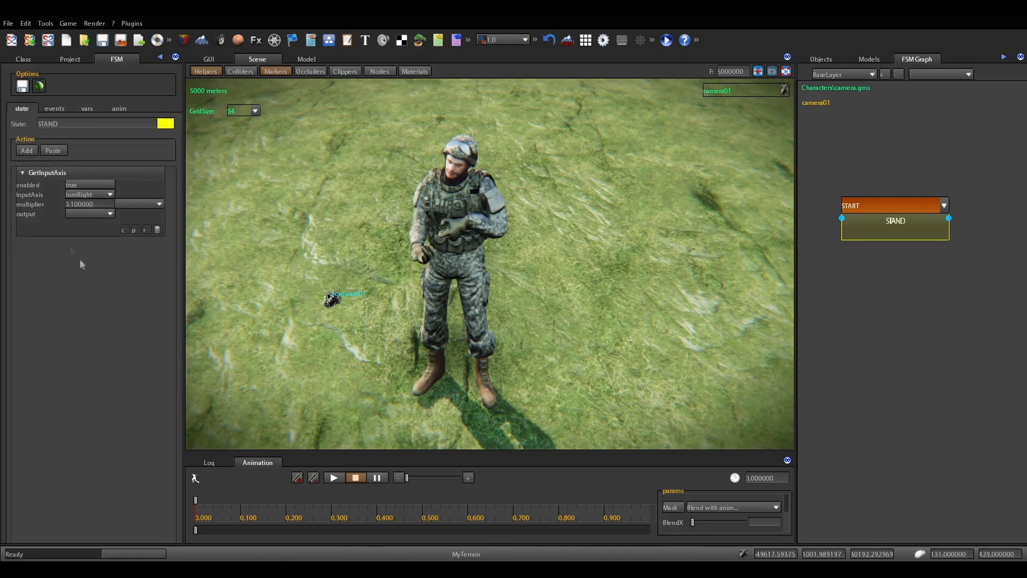
pyautogui.click(111, 213)
pyautogui.click(86, 244)
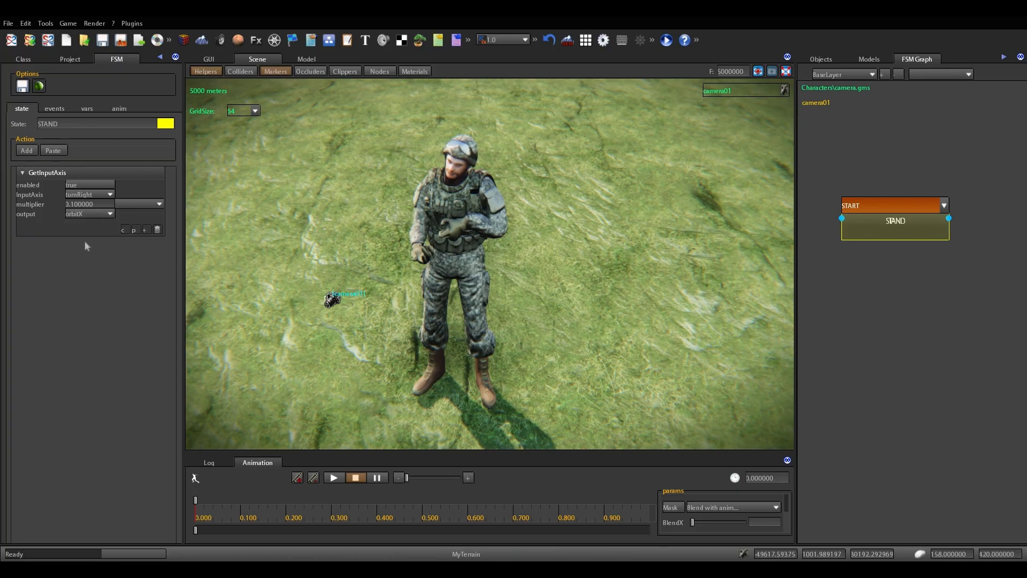
# Step: Insert a second GetInputAxis action below the turnRight one in the STAND state
pyautogui.click(145, 230)
pyautogui.scroll(-5, 314, 156)
pyautogui.moveTo(316, 157); pyautogui.dragTo(295, 208)
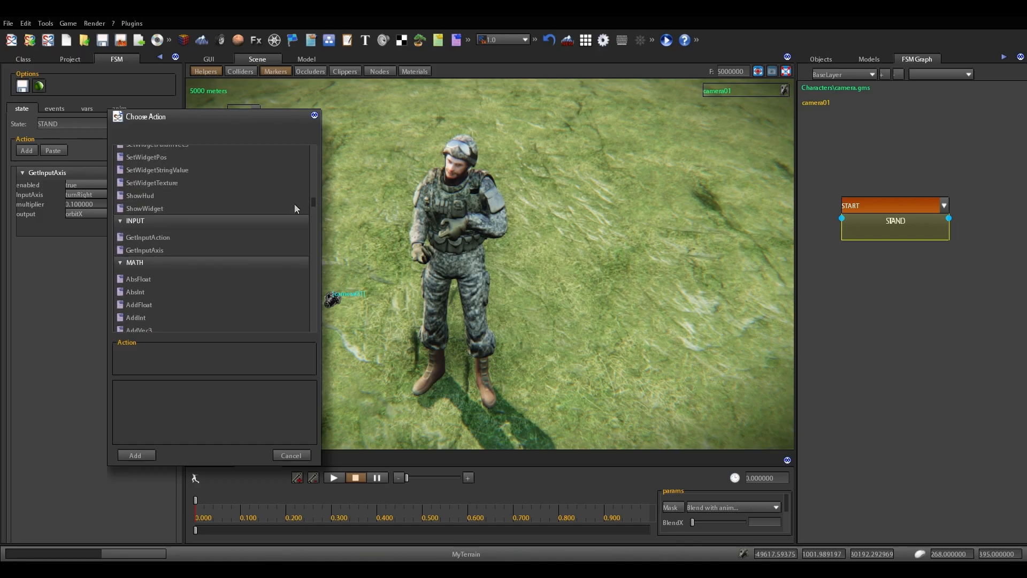
pyautogui.click(167, 250)
pyautogui.click(135, 455)
# Step: Set the second GetInputAxis action to read turnUp with a multiplier of 0.1 and output to orbitY
pyautogui.click(110, 264)
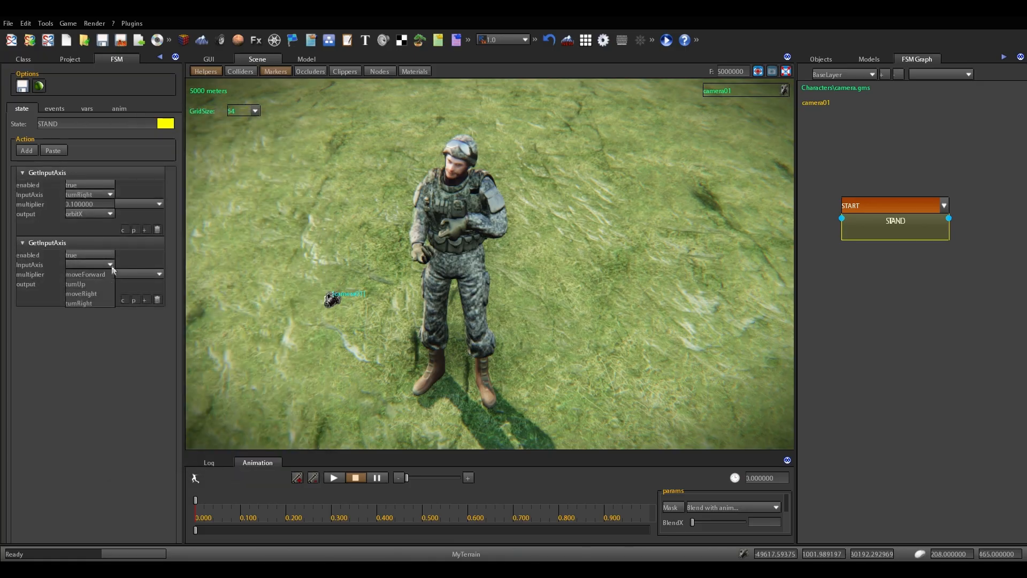
pyautogui.click(89, 284)
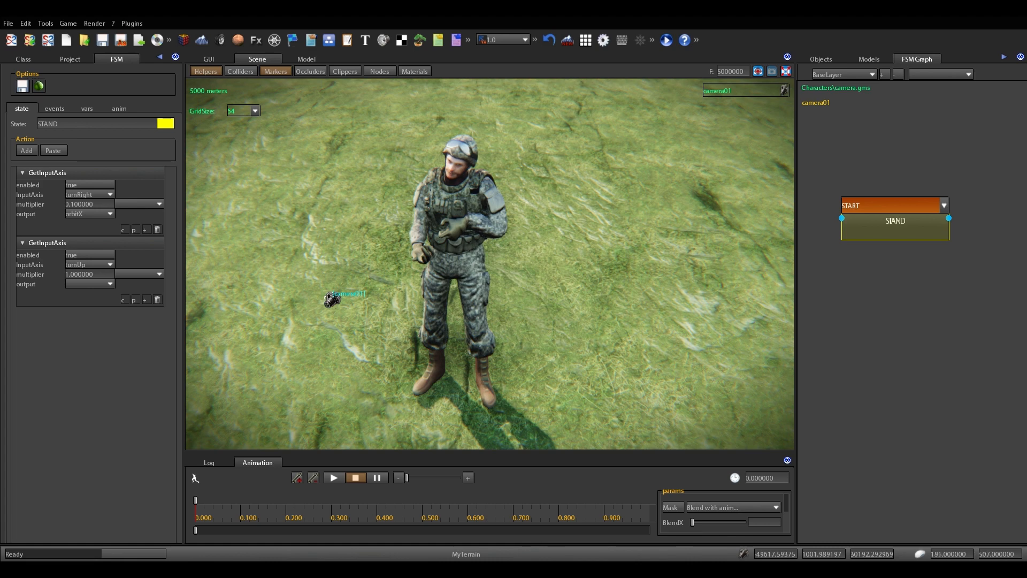
pyautogui.click(111, 285)
pyautogui.click(90, 274)
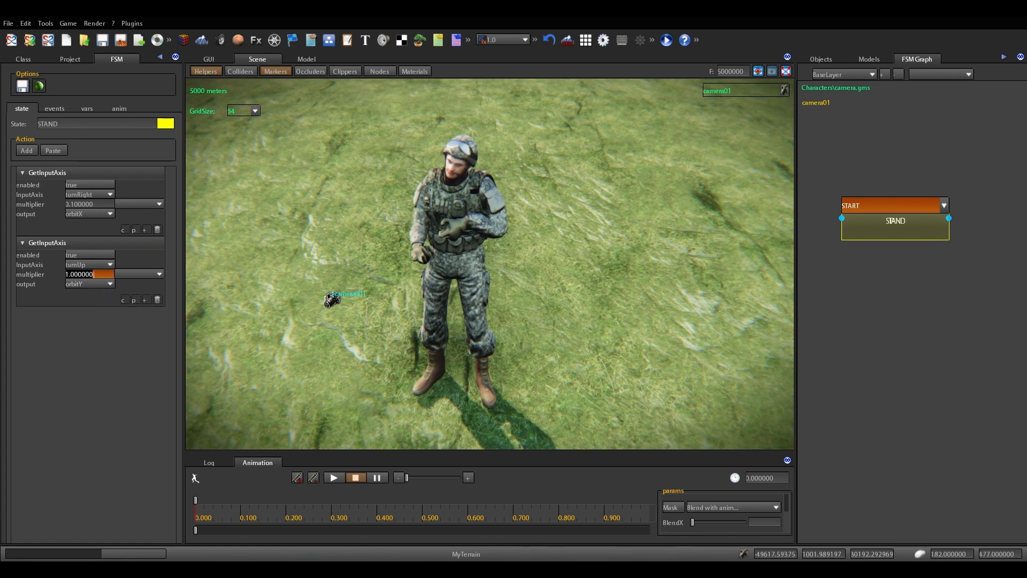
pyautogui.write('0.1')
pyautogui.press('Return')
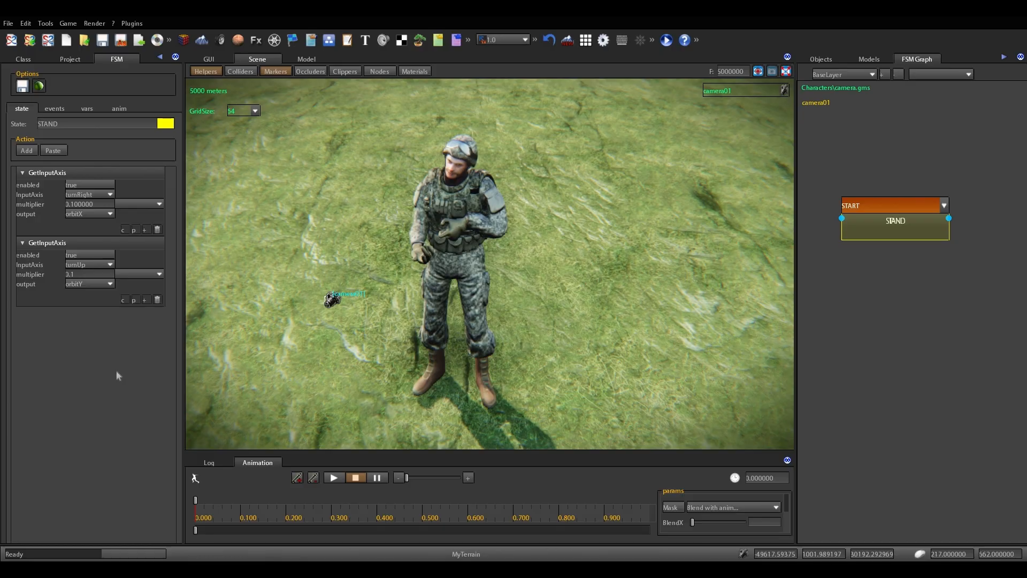
# Step: Insert an Orbit action after the second GetInputAxis action in the STAND state
pyautogui.click(145, 300)
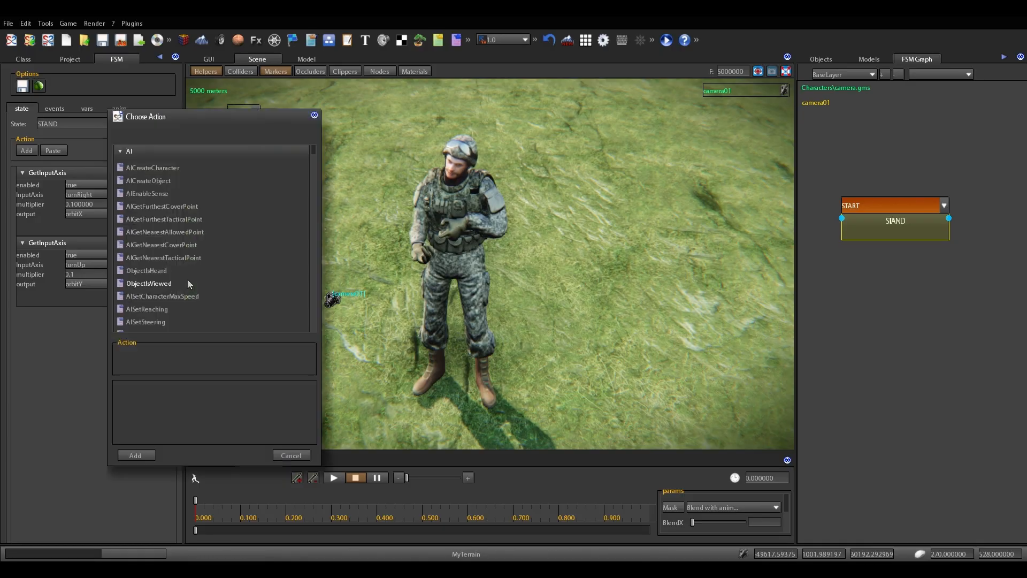
pyautogui.moveTo(419, 162); pyautogui.dragTo(416, 185)
pyautogui.scroll(3, 273, 222)
pyautogui.scroll(-15, 273, 219)
pyautogui.scroll(-5, 273, 220)
pyautogui.scroll(-8, 275, 212)
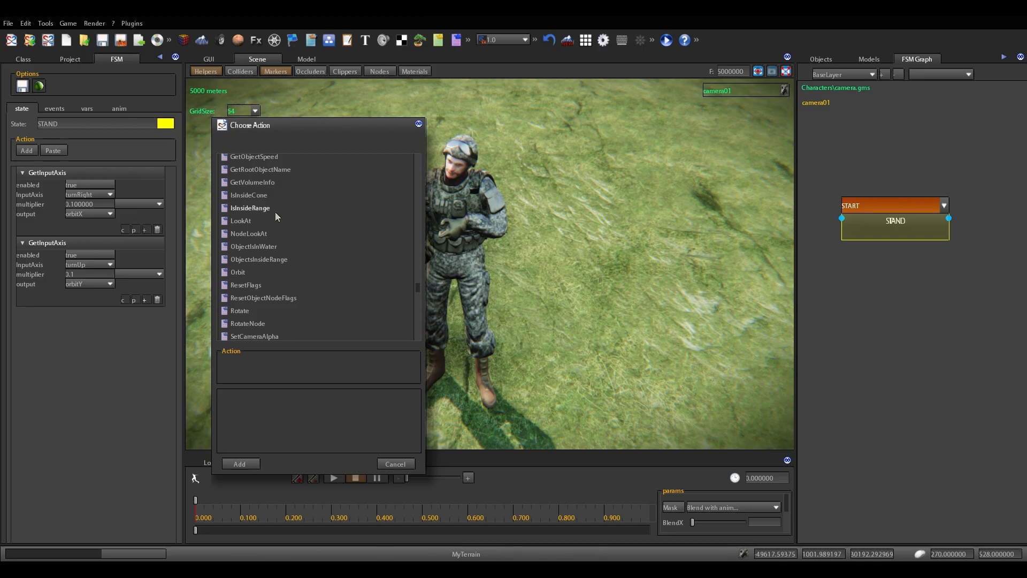
pyautogui.click(237, 274)
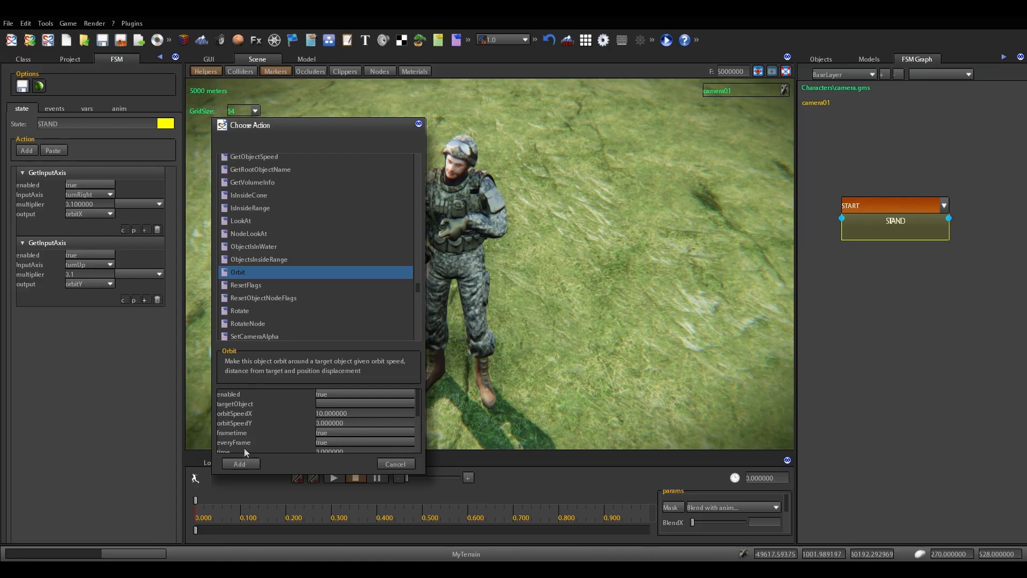
pyautogui.click(240, 464)
# Step: Pick marine010 as the target object of the Orbit action
pyautogui.click(100, 331)
pyautogui.click(279, 165)
pyautogui.click(241, 197)
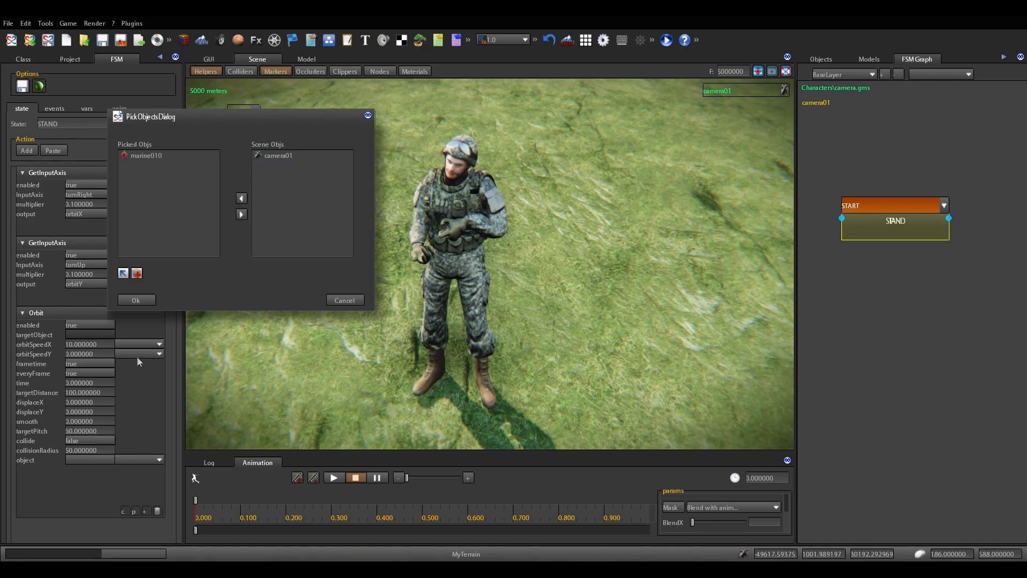
pyautogui.click(136, 300)
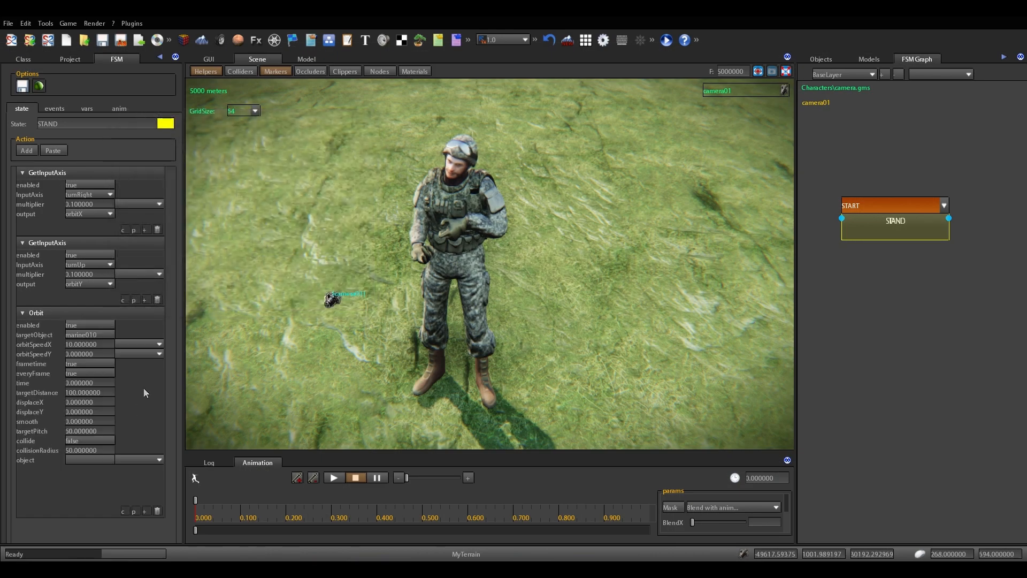
# Step: Link the Orbit action's orbitSpeedX to the orbitX variable and orbitSpeedY to orbitY
pyautogui.click(86, 411)
pyautogui.click(160, 344)
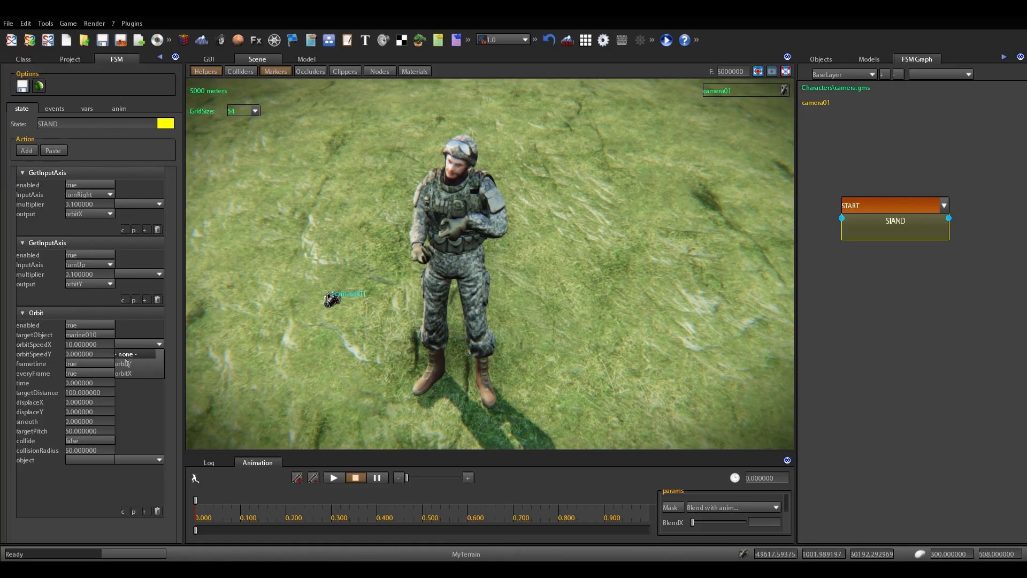
pyautogui.click(140, 373)
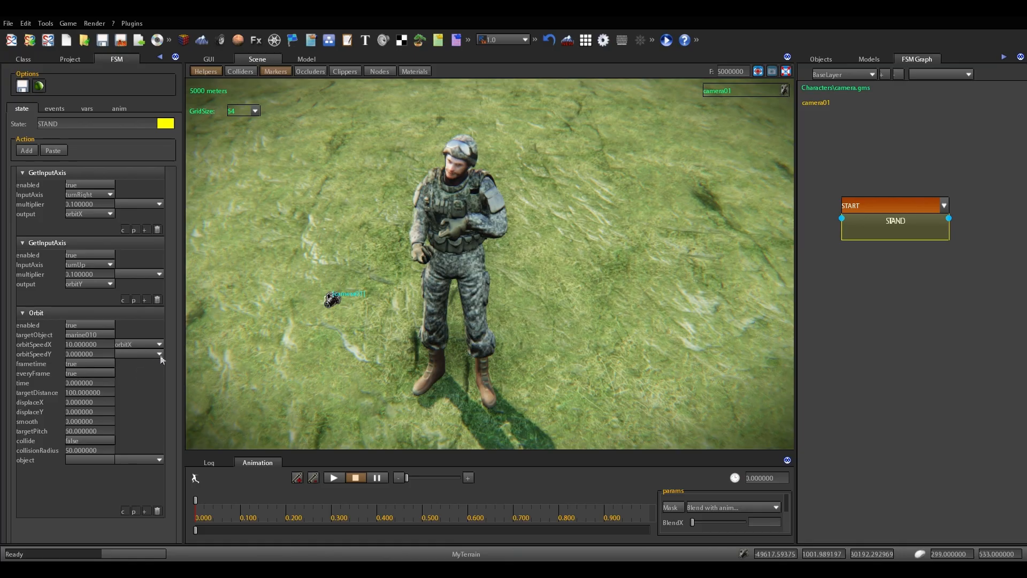
pyautogui.click(159, 354)
# Step: Set the Orbit action's targetDistance to -120 and its collide option to true
pyautogui.click(102, 392)
pyautogui.write('-120')
pyautogui.press('Return')
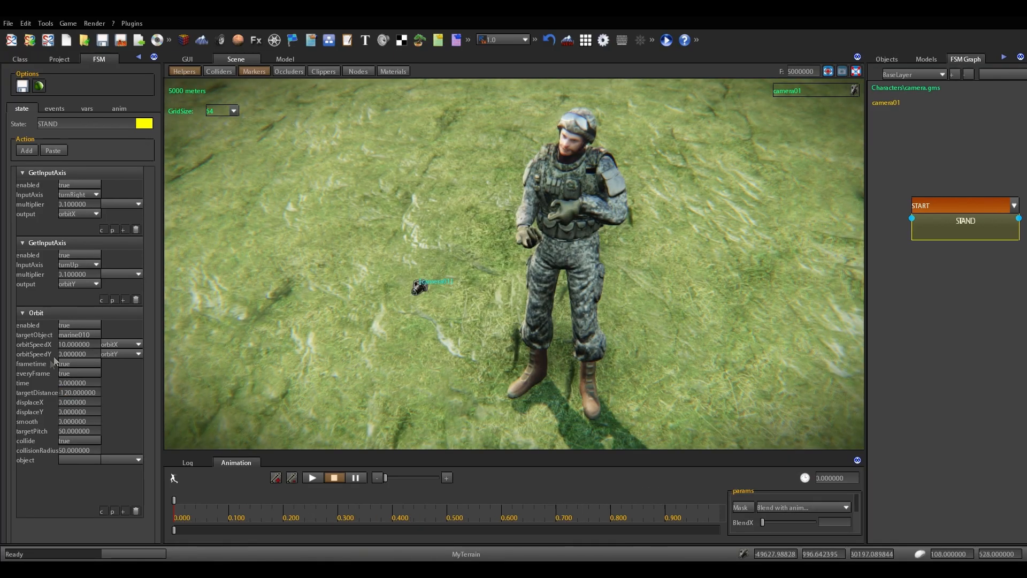
# Step: Set the Orbit action's frametime option to false and test-run the scene
pyautogui.click(68, 364)
pyautogui.click(666, 40)
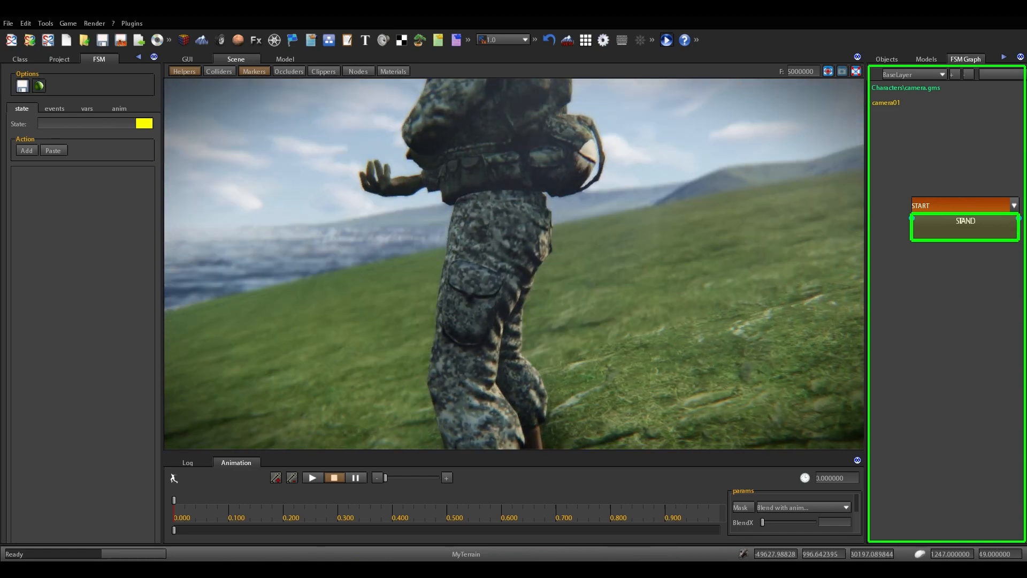
pyautogui.press('Escape')
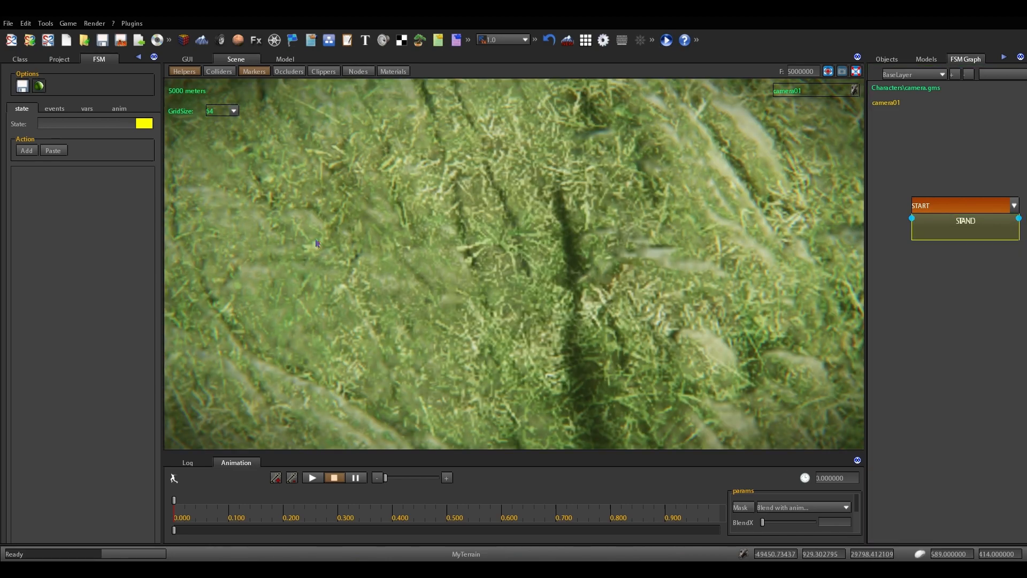
# Step: Set displaceY to 50 in the Orbit action of the camera's STAND state and test-run the scene
pyautogui.click(973, 231)
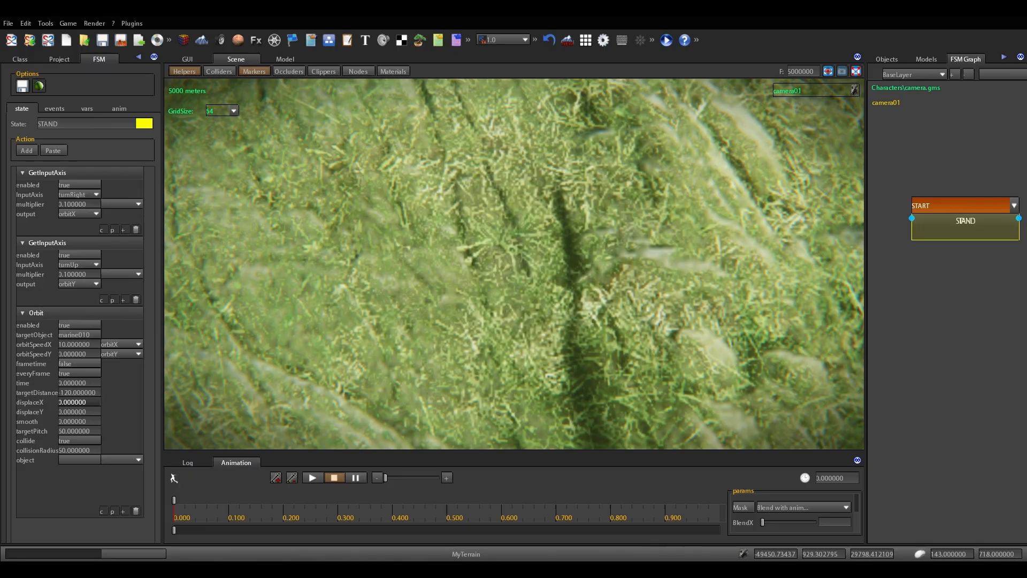
pyautogui.click(80, 411)
pyautogui.hotkey('ctrl', 'a')
pyautogui.write('50')
pyautogui.press('Return')
pyautogui.click(665, 39)
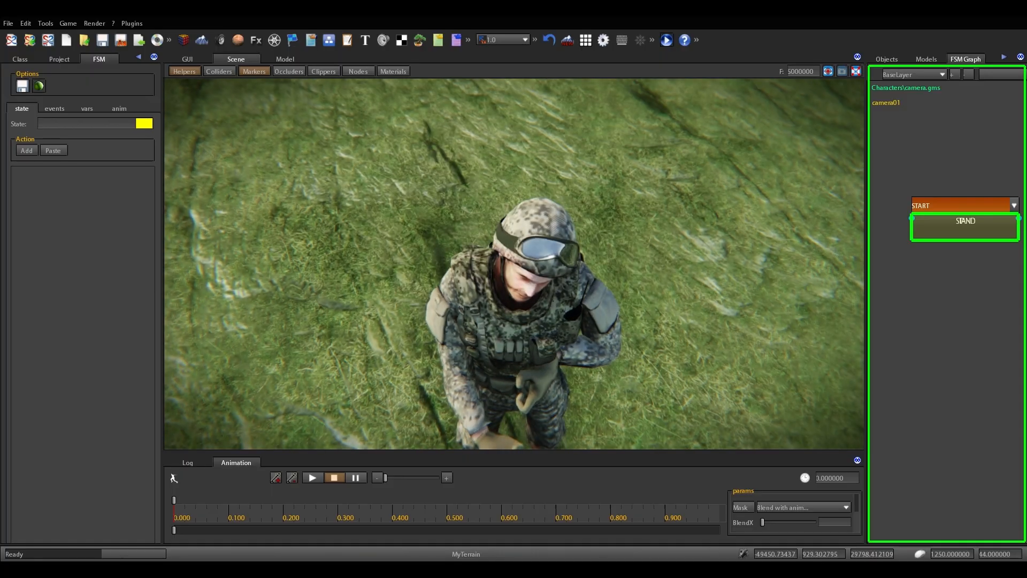
pyautogui.press('Escape')
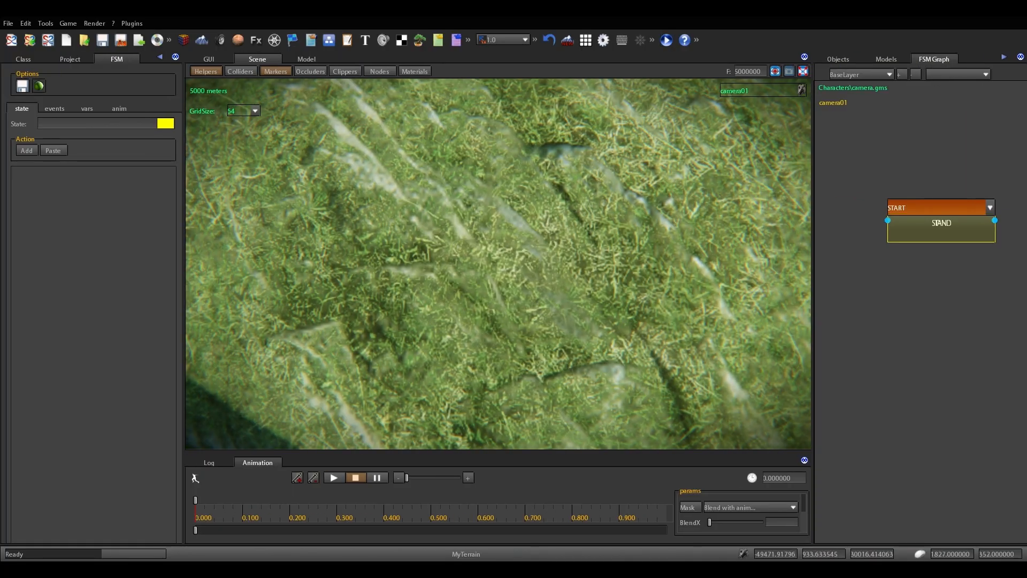
# Step: Set the Orbit action's displaceX to 50 in the camera's STAND state and test-run the camera offset
pyautogui.click(919, 235)
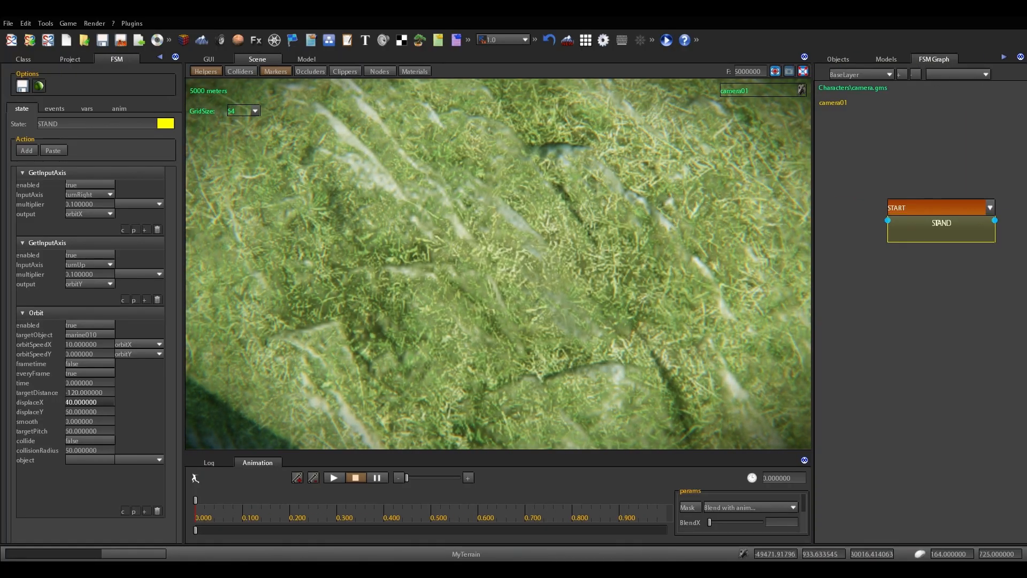
pyautogui.click(86, 402)
pyautogui.write('50')
pyautogui.press('Return')
pyautogui.click(664, 45)
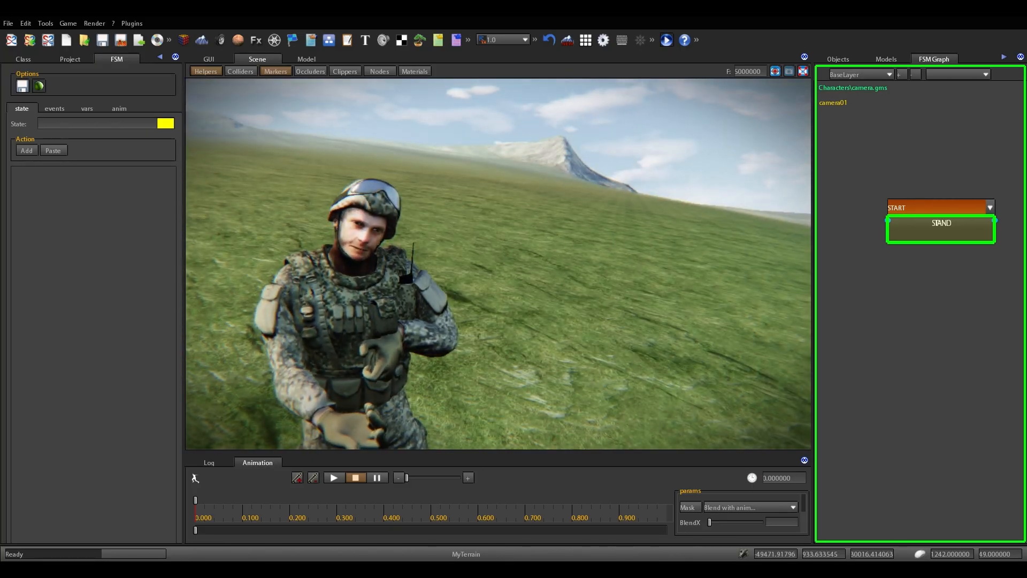
pyautogui.press('Escape')
# Step: Select the marine in the scene and open the STAND state of its player game machine
pyautogui.moveTo(484, 347); pyautogui.dragTo(463, 347, button='right')
pyautogui.click(543, 213)
pyautogui.click(939, 230)
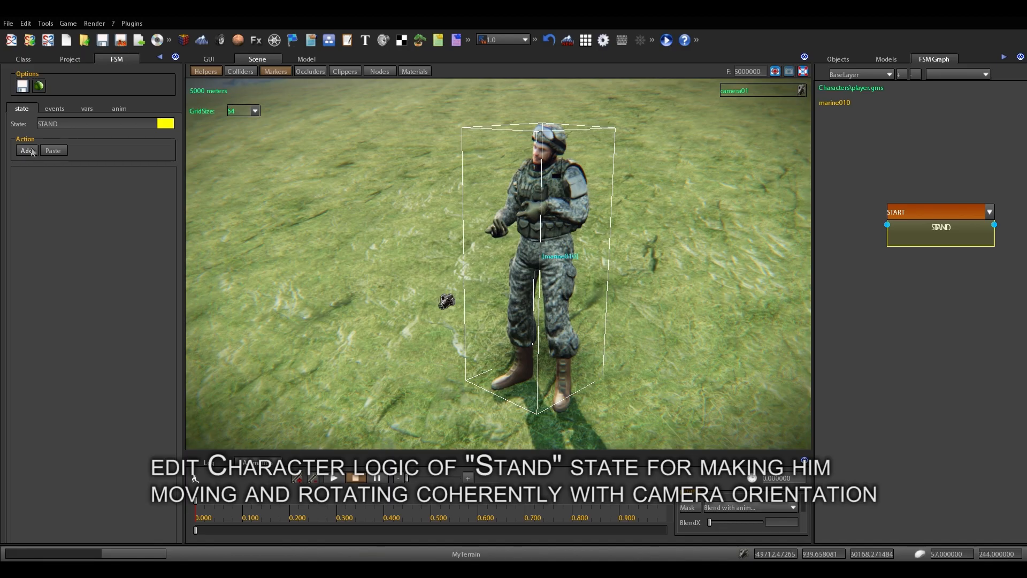
# Step: Add a local variable named forwardSpeed of type float to the player game machine
pyautogui.click(87, 110)
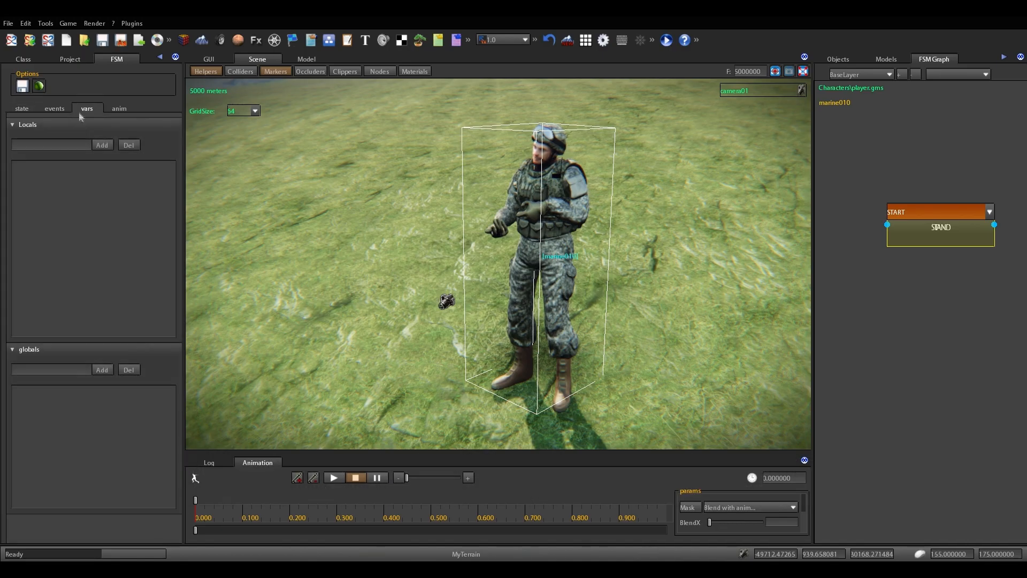
pyautogui.click(71, 145)
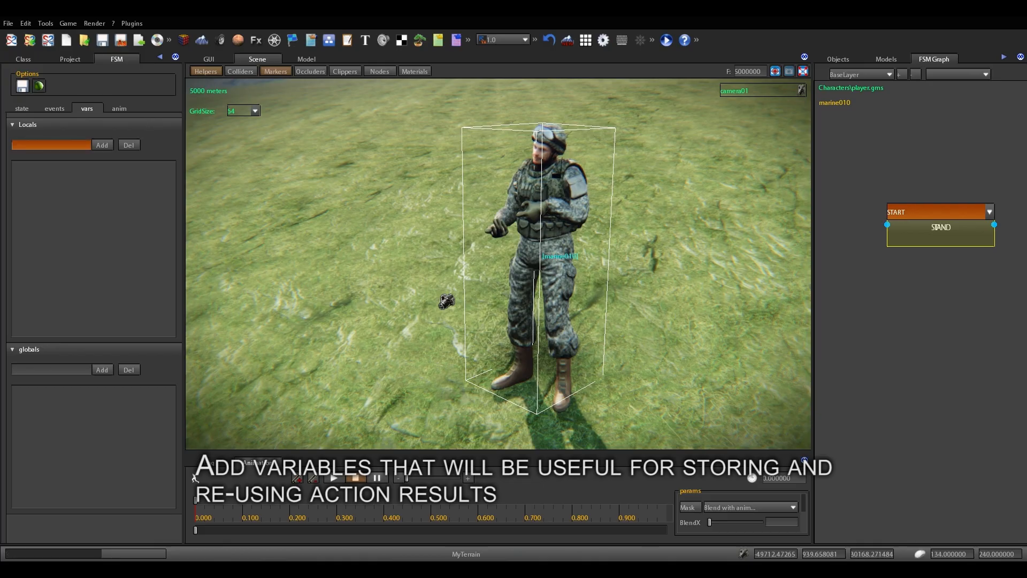
pyautogui.write('fo')
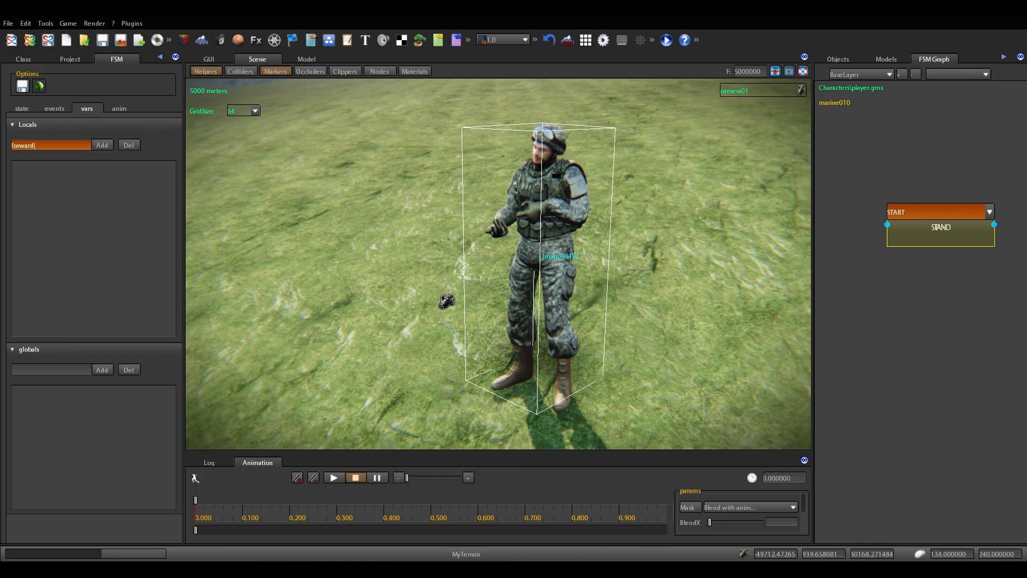
pyautogui.write('rwardS')
pyautogui.press('Return')
pyautogui.click(102, 145)
pyautogui.click(61, 167)
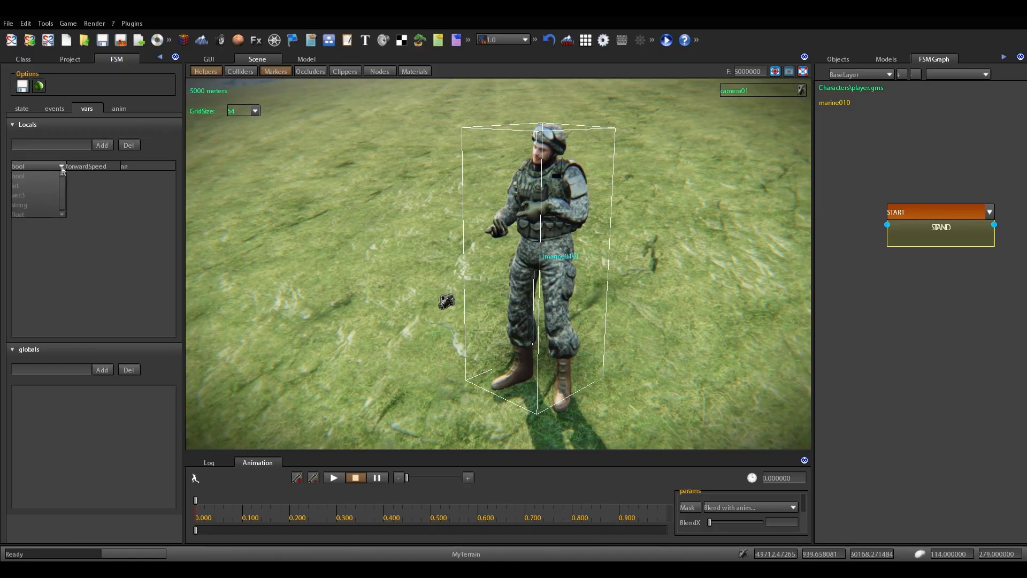
pyautogui.click(22, 214)
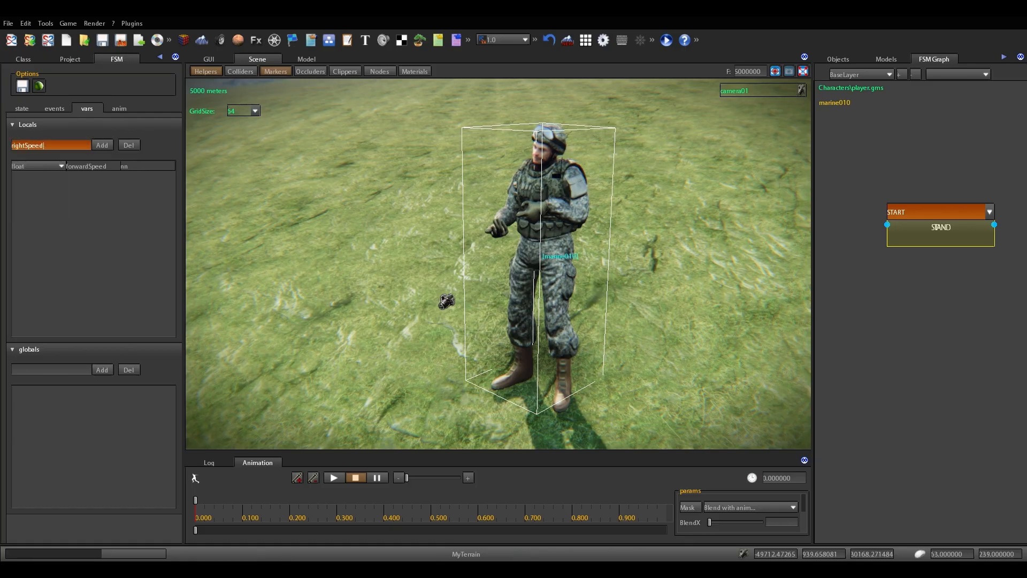
# Step: Add a second local float variable named rightSpeed to the player game machine
pyautogui.press('Return')
pyautogui.click(104, 146)
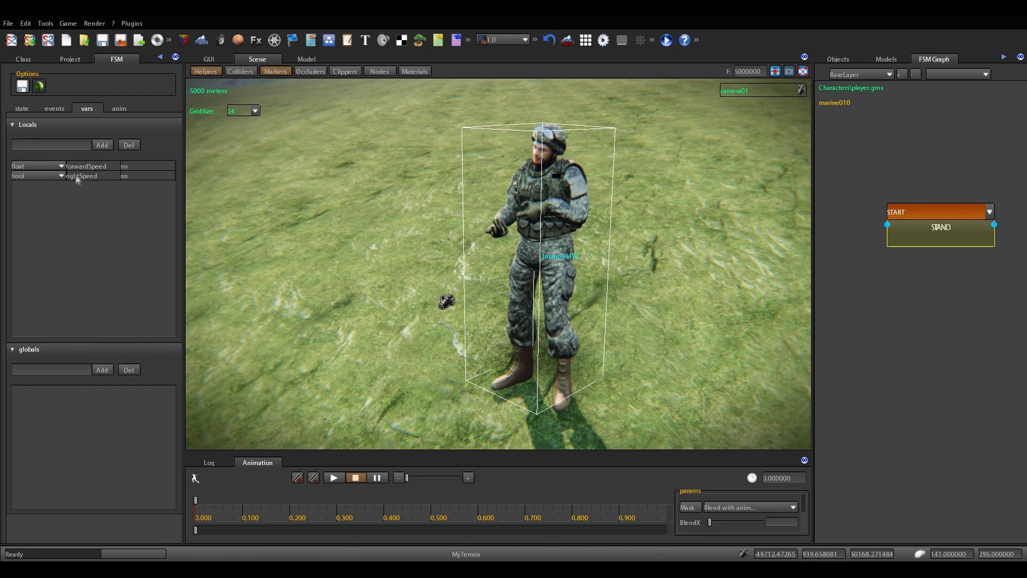
pyautogui.click(61, 176)
pyautogui.click(30, 224)
# Step: Add a GetInputAxis action to the player's STAND state
pyautogui.click(23, 109)
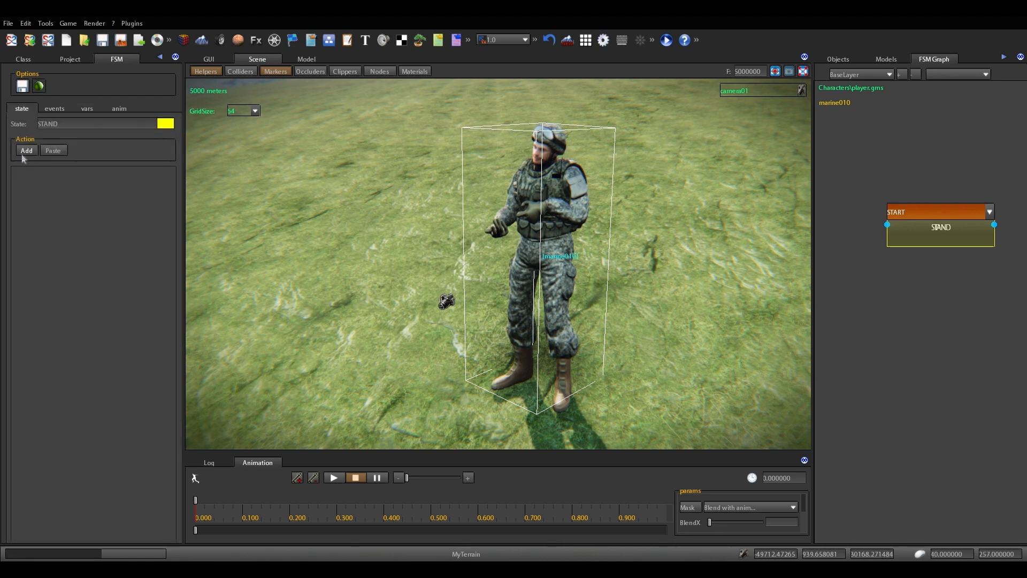
pyautogui.click(26, 150)
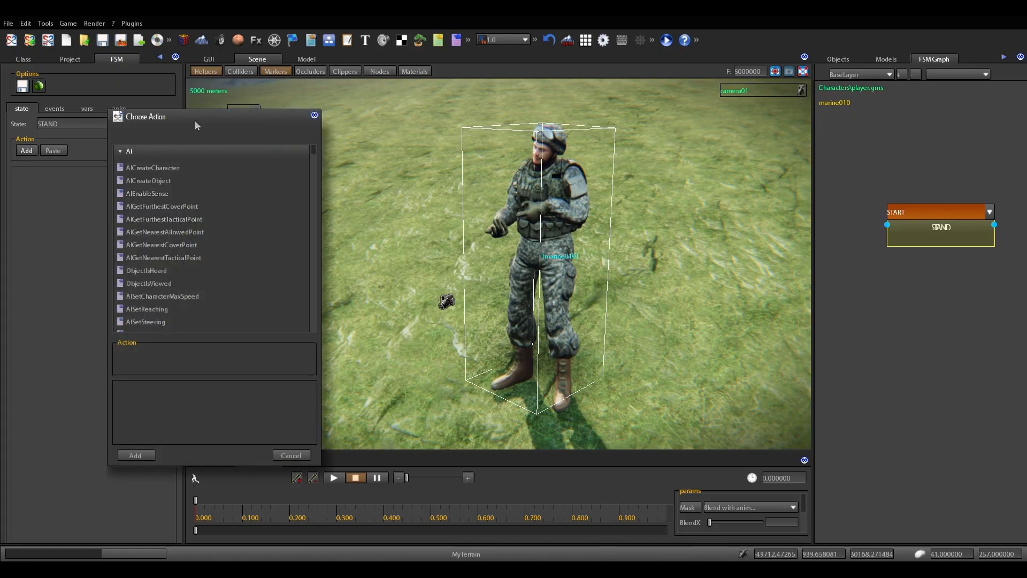
pyautogui.moveTo(195, 121); pyautogui.dragTo(268, 125)
pyautogui.moveTo(384, 153); pyautogui.dragTo(385, 210)
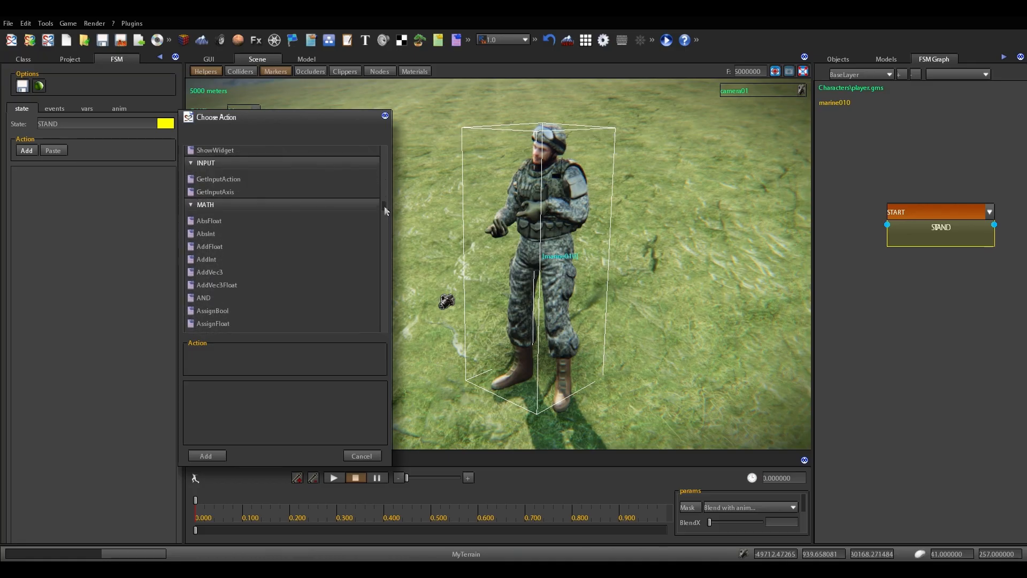
pyautogui.click(213, 192)
pyautogui.click(206, 455)
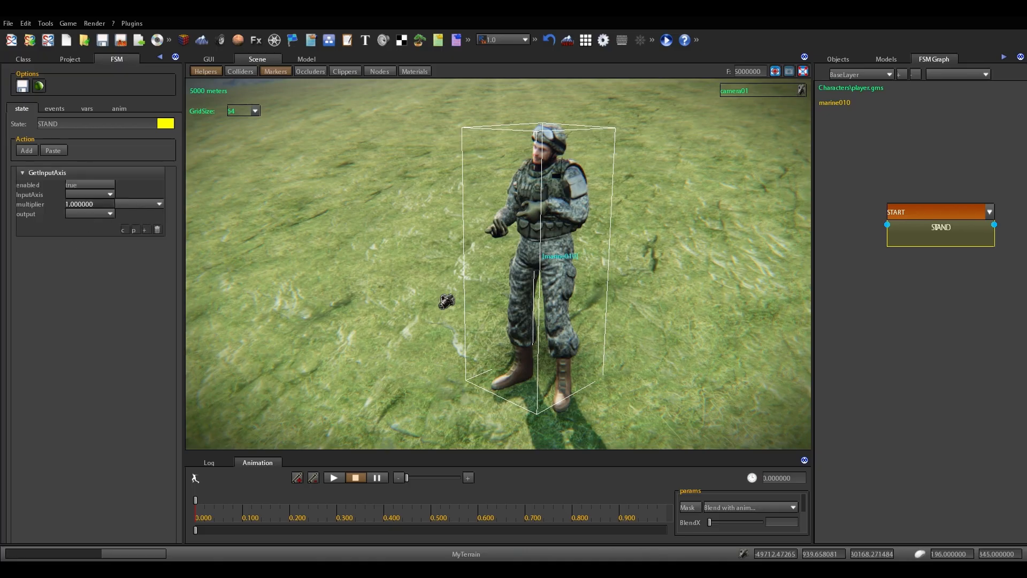
# Step: Configure the GetInputAxis action with the moveForward axis, a multiplier of 300 and forwardSpeed as output
pyautogui.click(110, 195)
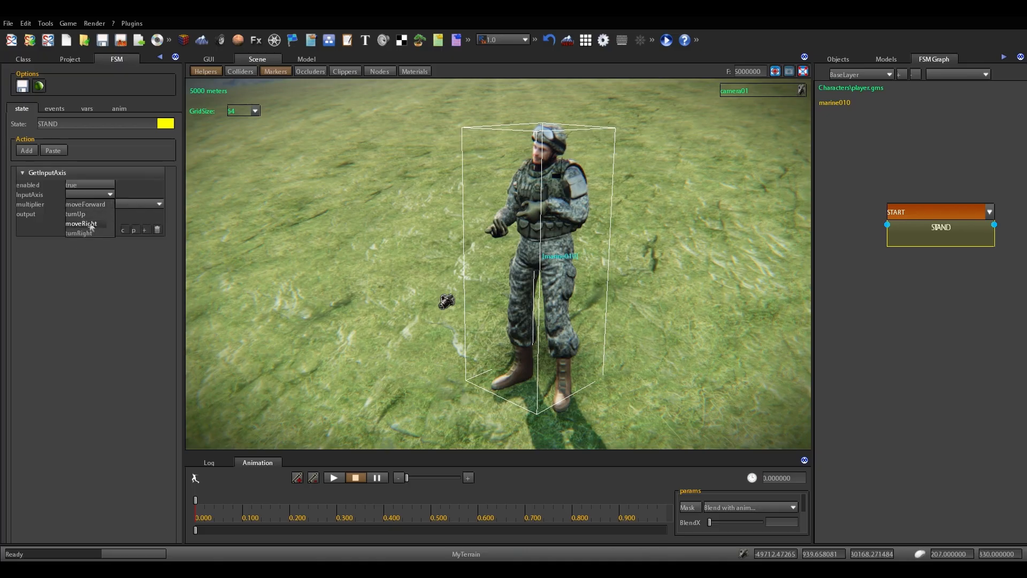
pyautogui.click(86, 204)
pyautogui.click(111, 214)
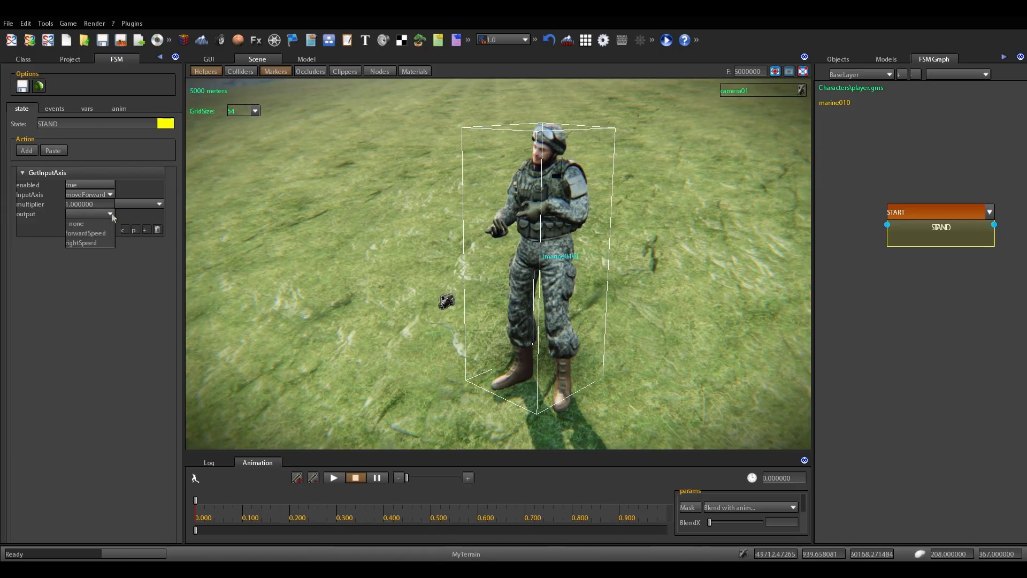
pyautogui.click(77, 234)
pyautogui.click(89, 204)
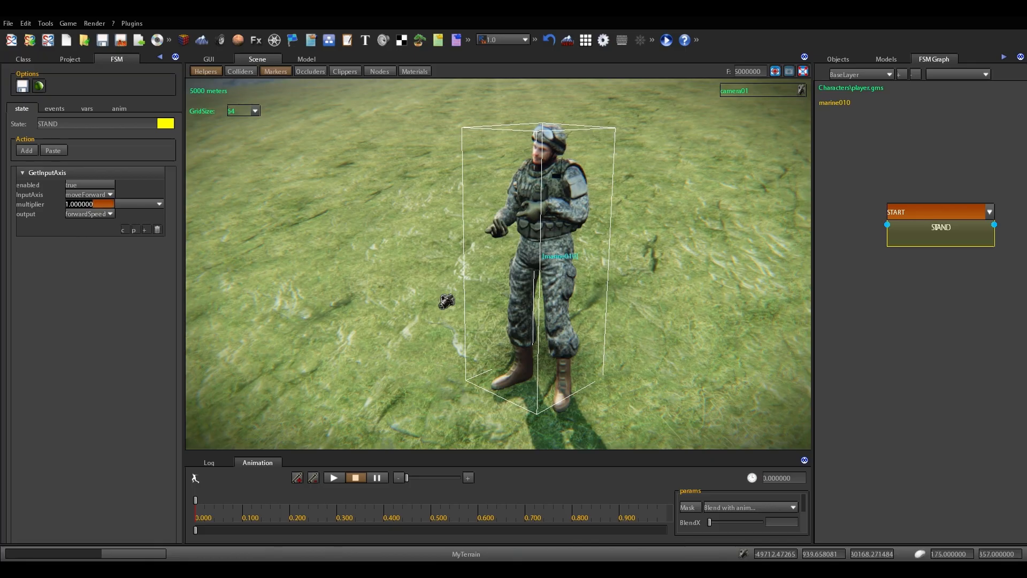
pyautogui.write('3')
pyautogui.press('Return')
# Step: Insert a second GetInputAxis action after the moveForward one in the player's STAND state
pyautogui.click(144, 230)
pyautogui.moveTo(170, 119); pyautogui.dragTo(308, 128)
pyautogui.scroll(-3, 451, 169)
pyautogui.scroll(-8, 451, 169)
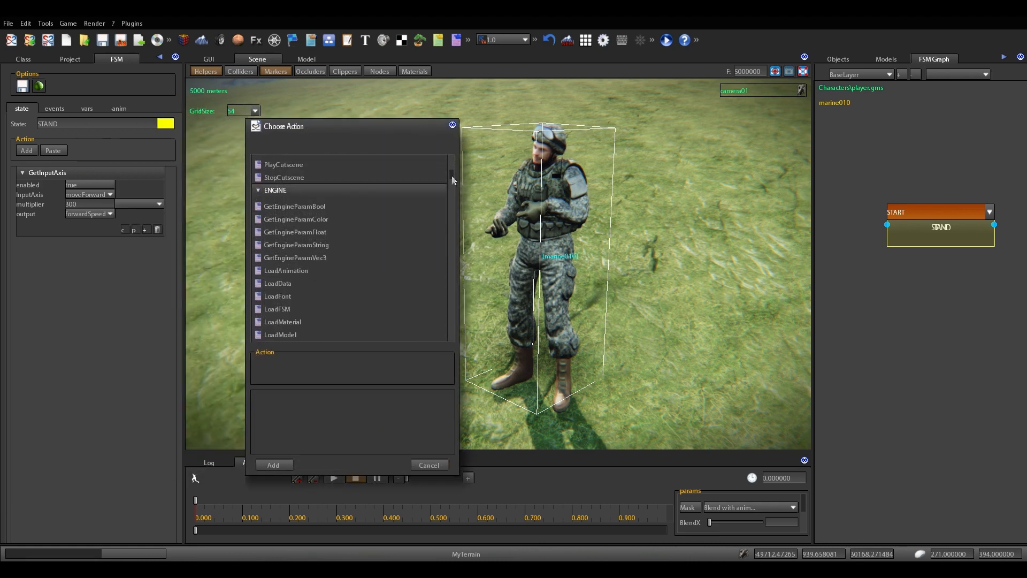
pyautogui.moveTo(453, 187); pyautogui.dragTo(456, 218)
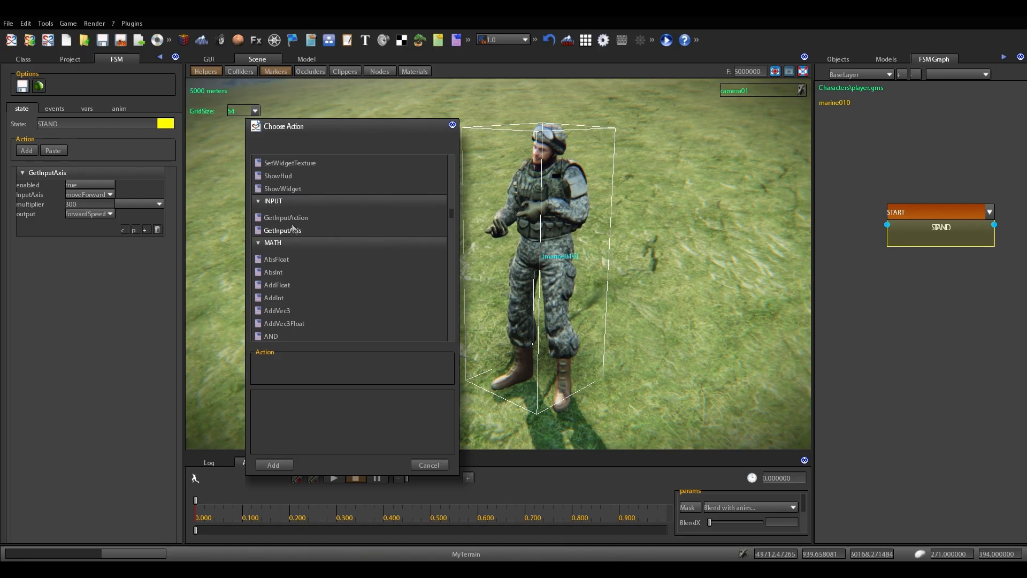
pyautogui.click(292, 232)
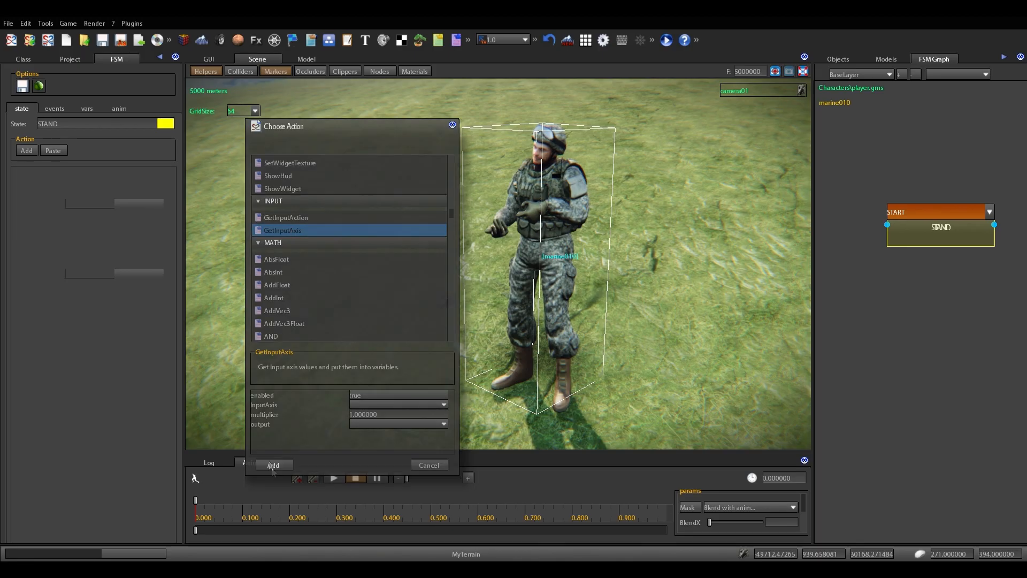
pyautogui.click(273, 464)
# Step: Configure the second GetInputAxis action with the moveRight axis, rightSpeed as output and a multiplier of 300
pyautogui.click(111, 265)
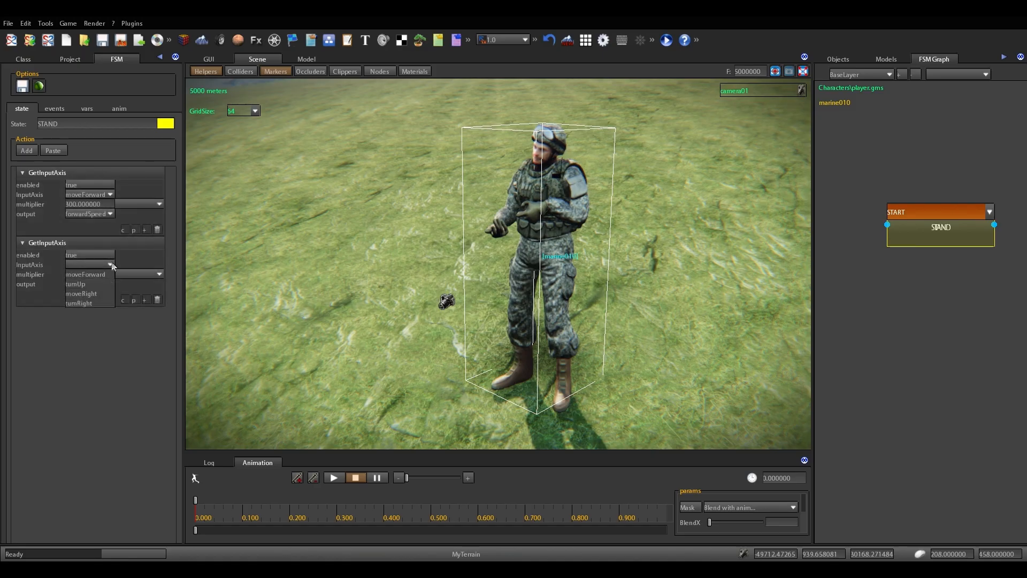
pyautogui.click(81, 294)
pyautogui.click(110, 283)
pyautogui.click(80, 303)
pyautogui.click(94, 273)
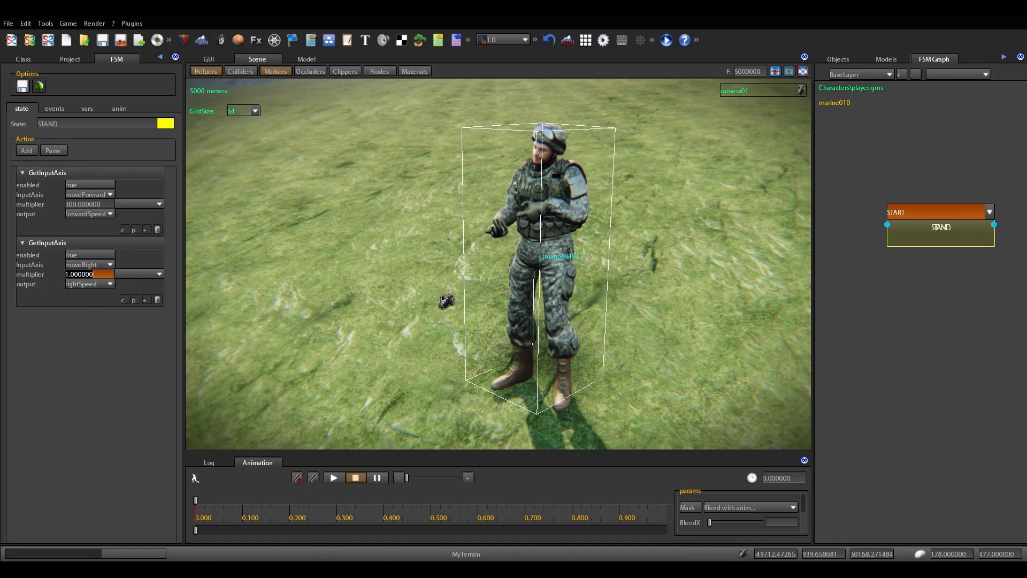
pyautogui.write('300')
pyautogui.press('Return')
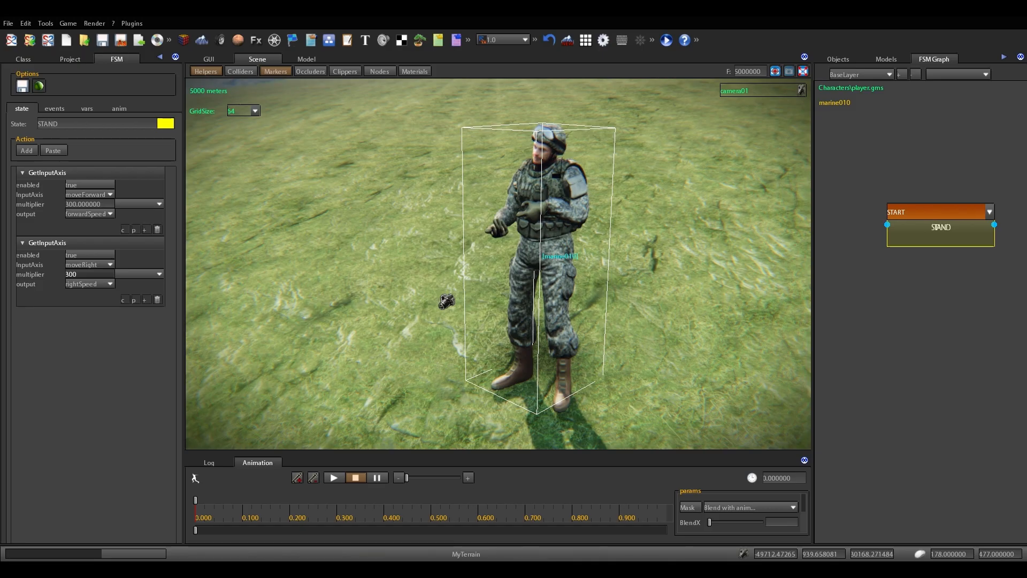
# Step: Insert a SetOrientationFromCamera action after the second GetInputAxis action in the player's STAND state
pyautogui.click(144, 300)
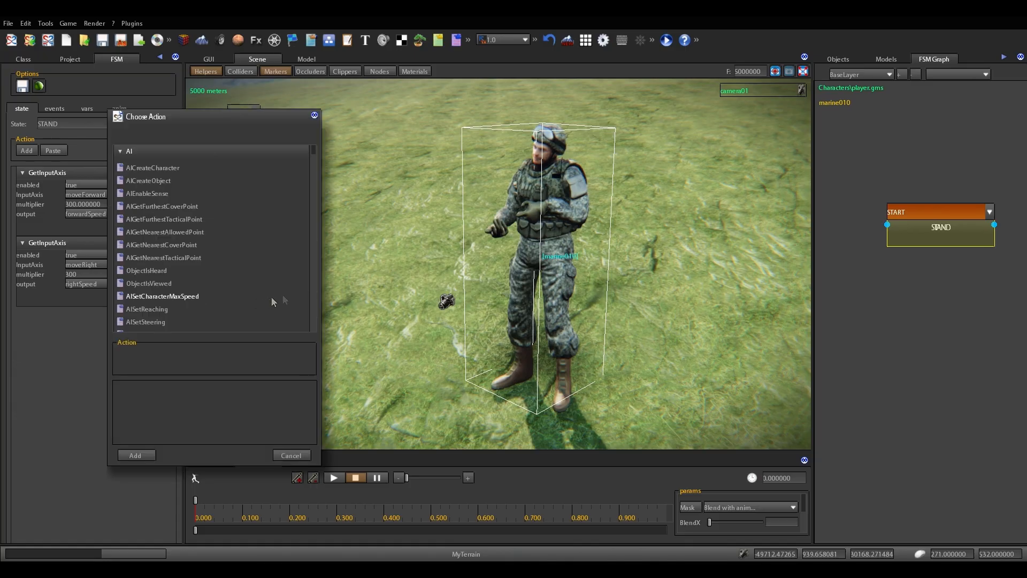
pyautogui.moveTo(314, 152); pyautogui.dragTo(317, 266)
pyautogui.scroll(-5, 182, 252)
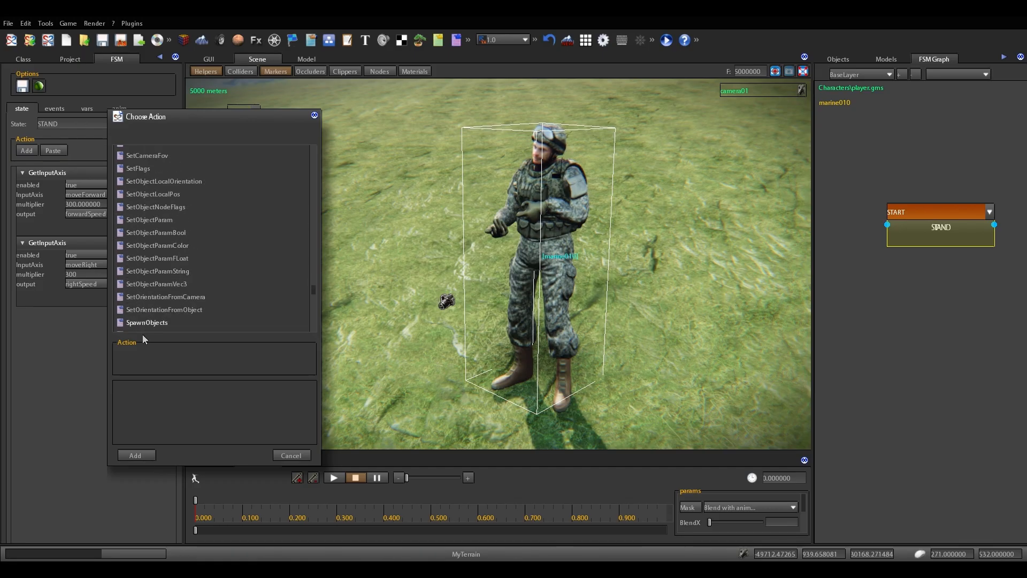
pyautogui.click(159, 297)
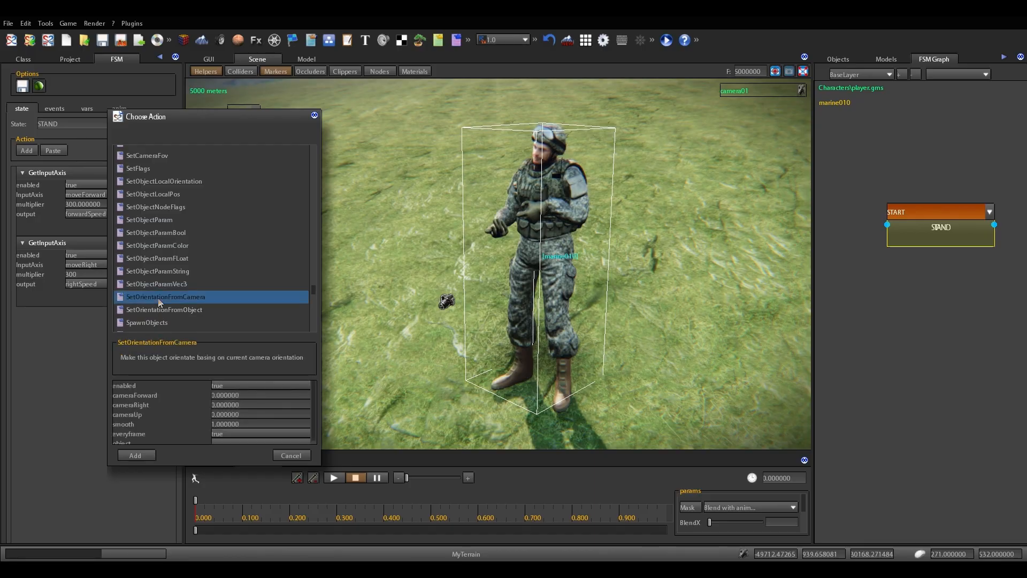
pyautogui.click(142, 455)
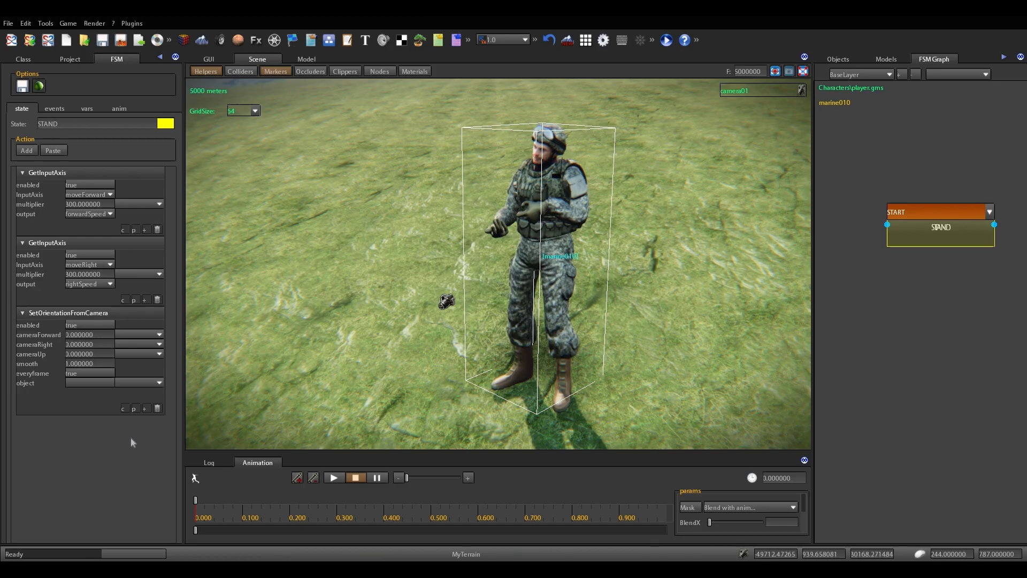
# Step: Link the SetOrientationFromCamera action's cameraForward to the forwardSpeed variable
pyautogui.click(159, 334)
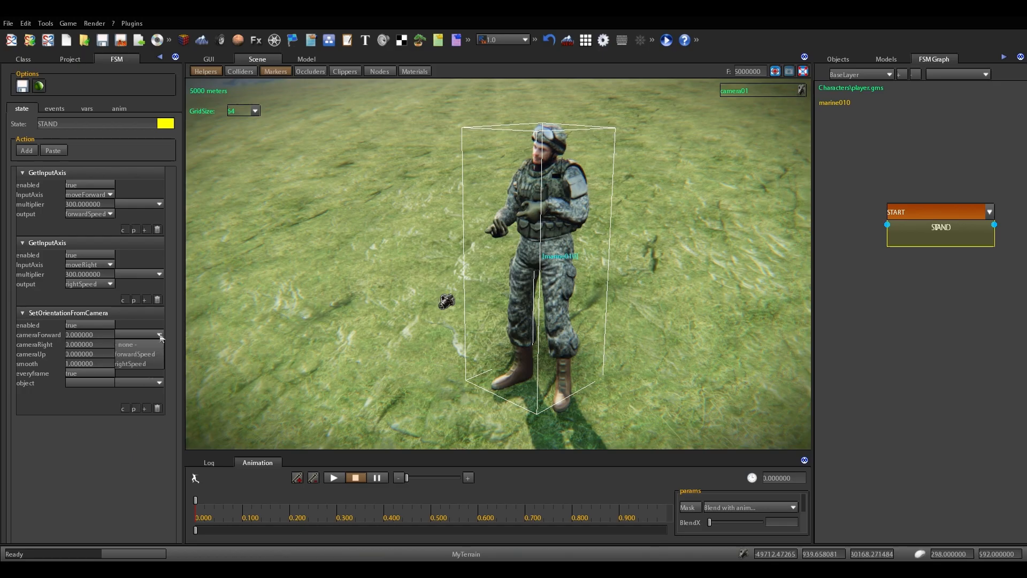
pyautogui.click(160, 335)
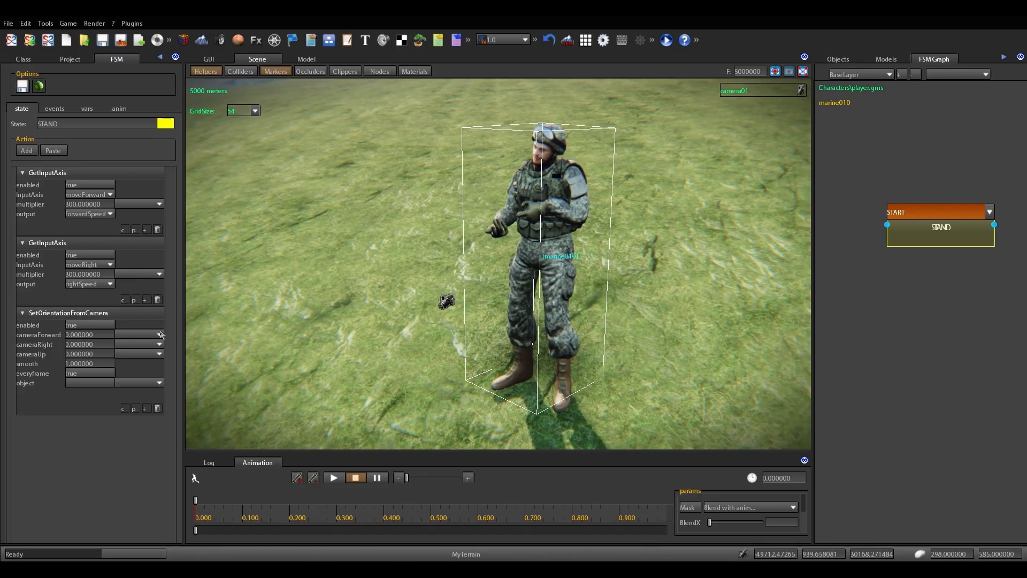
pyautogui.click(160, 335)
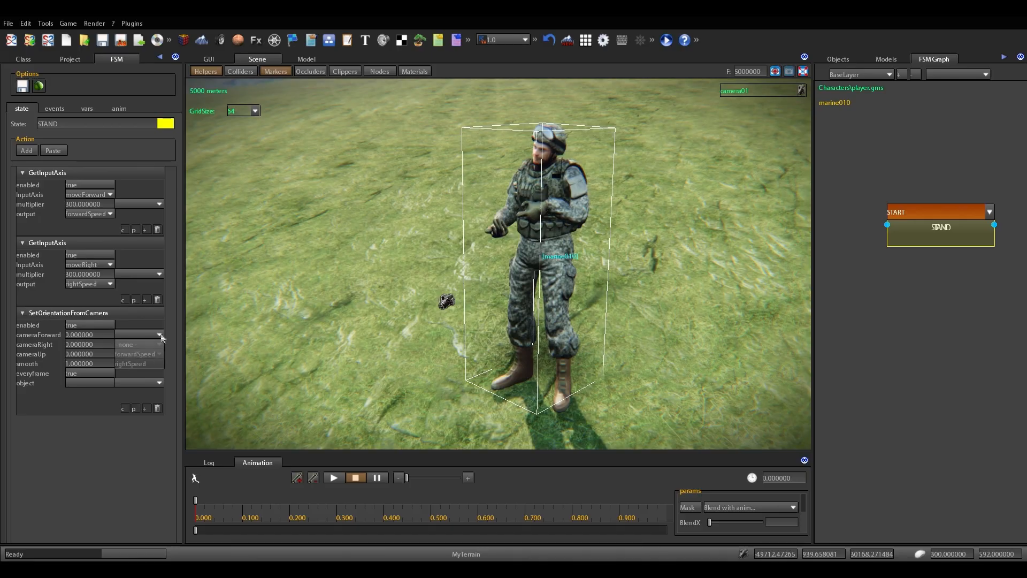
pyautogui.click(136, 355)
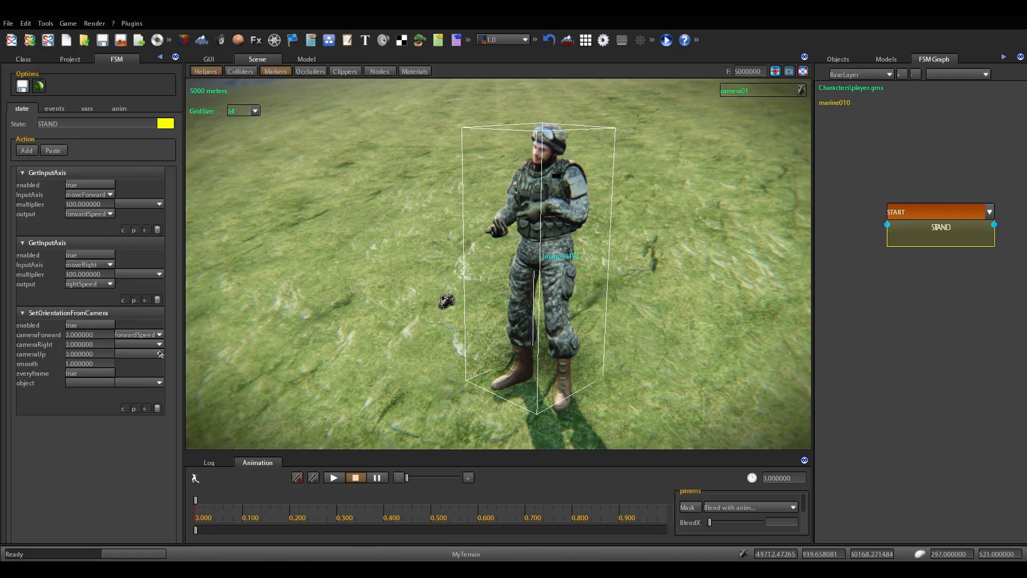
# Step: Link the SetOrientationFromCamera action's cameraRight to the rightSpeed variable and test-run the game in the viewport
pyautogui.click(160, 347)
pyautogui.click(136, 373)
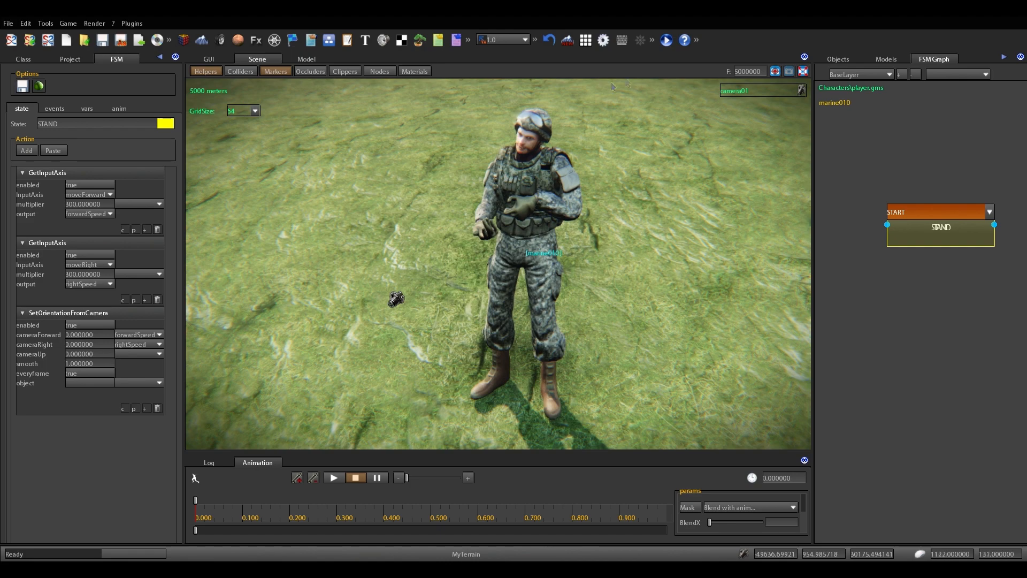
pyautogui.click(666, 45)
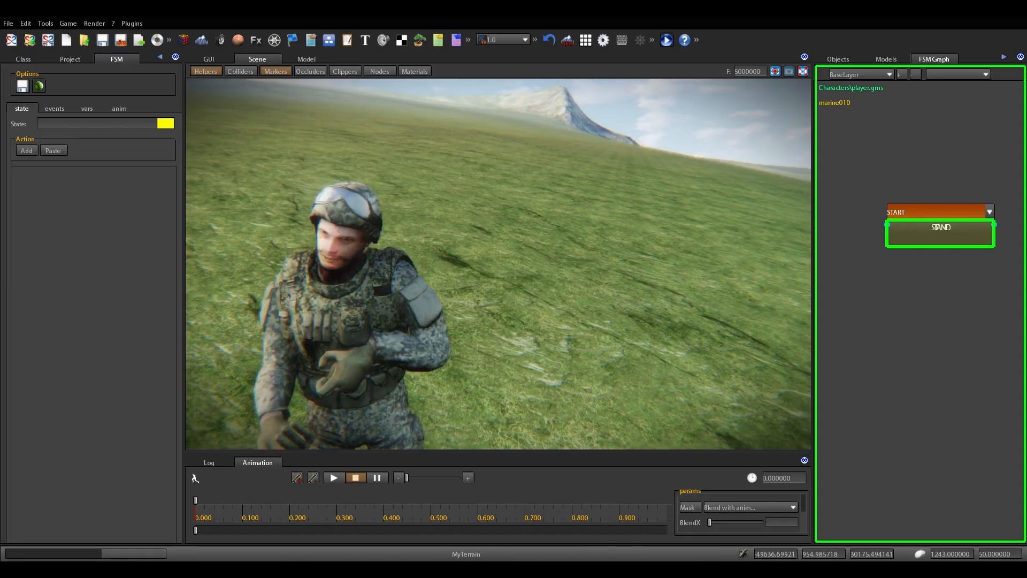
pyautogui.press('Escape')
pyautogui.moveTo(685, 323); pyautogui.dragTo(538, 224, button='right')
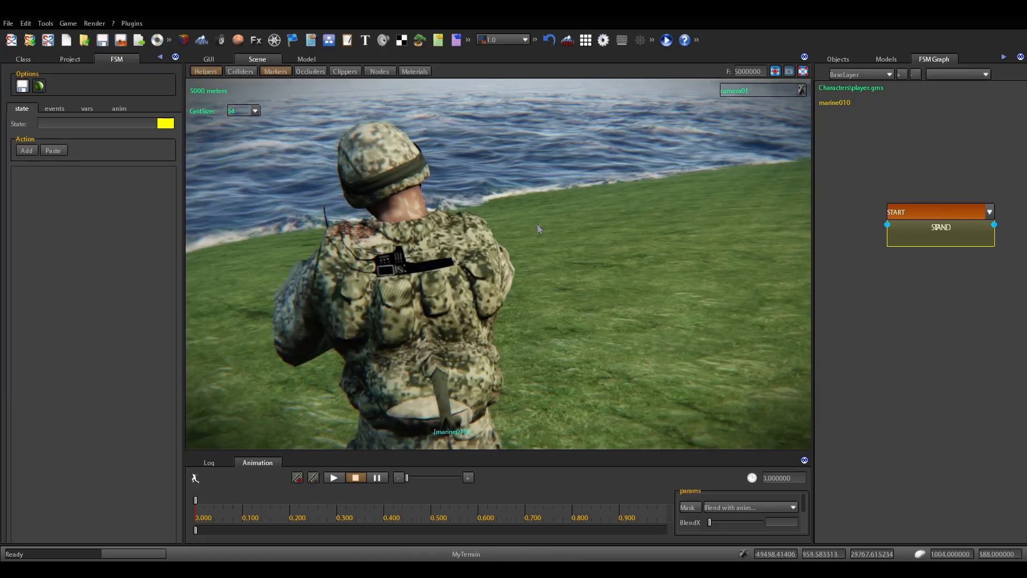
# Step: Set the smooth value of the STAND state's SetOrientationFromCamera action to 0.25
pyautogui.click(907, 229)
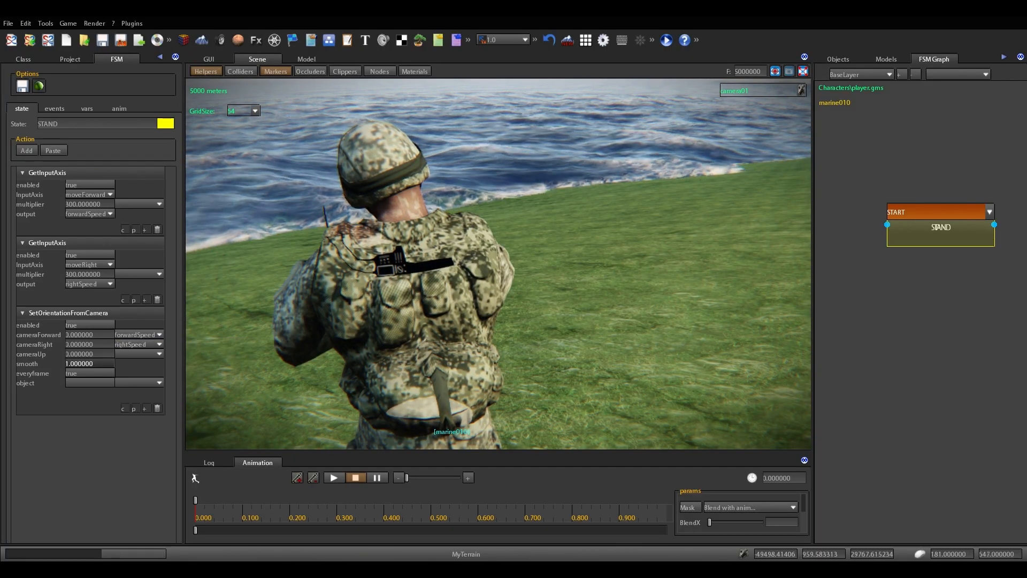
pyautogui.click(90, 364)
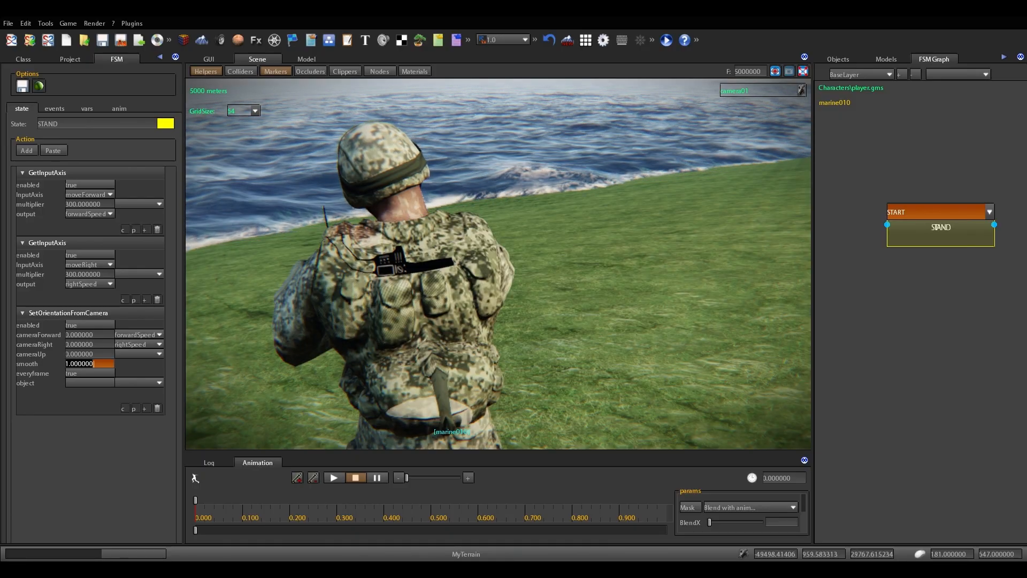
pyautogui.write('0.2')
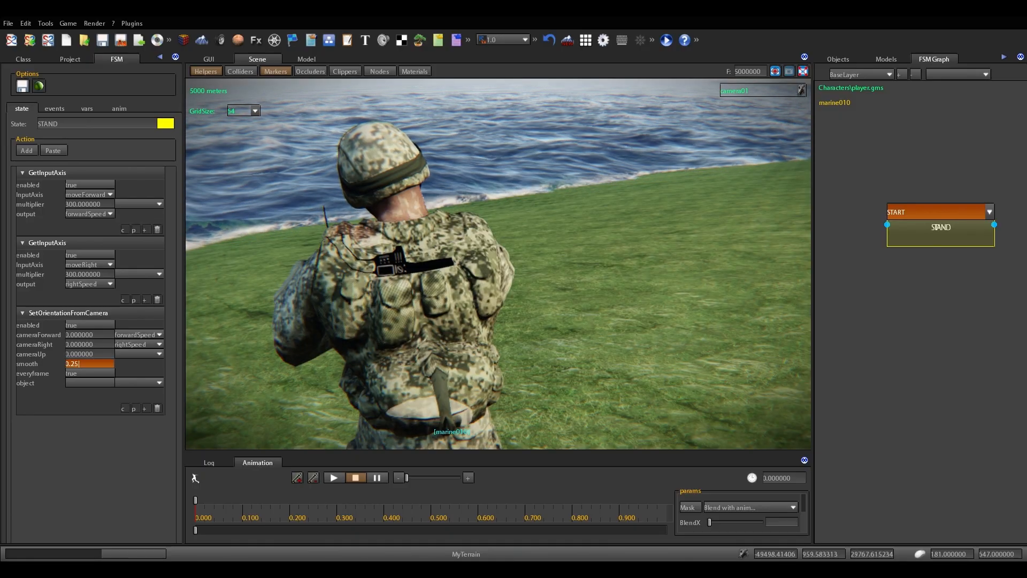
pyautogui.write('5')
pyautogui.press('Return')
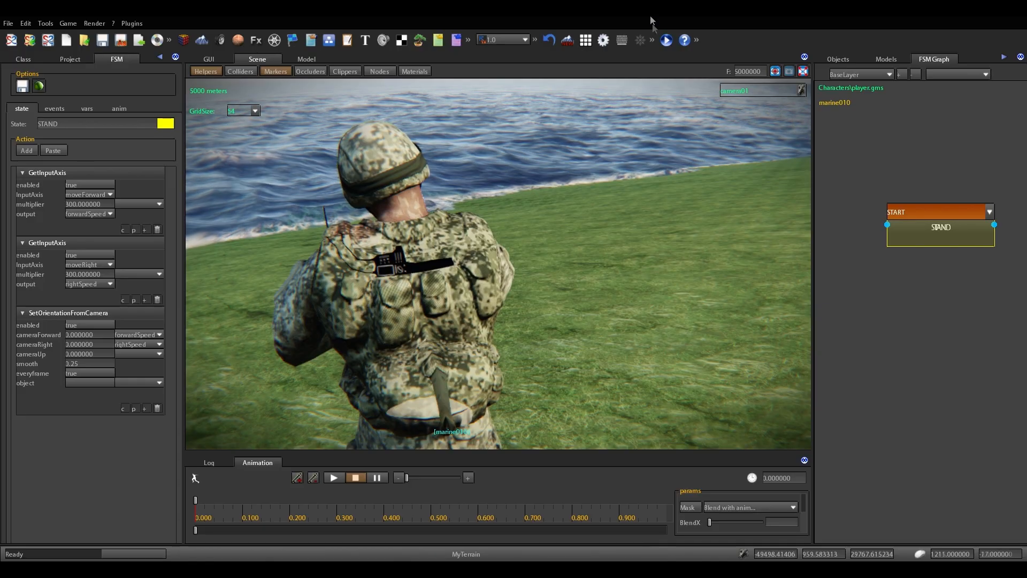
# Step: Test-run the game to check how smoothly the marine turns, and return to the scene view
pyautogui.click(666, 41)
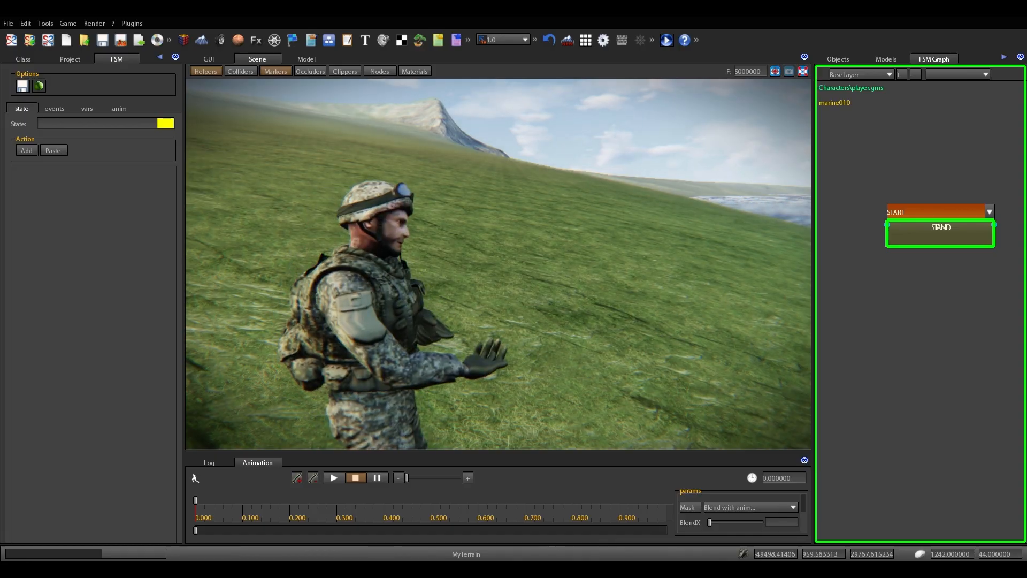
pyautogui.press('Escape')
pyautogui.moveTo(449, 214); pyautogui.dragTo(234, 227, button='right')
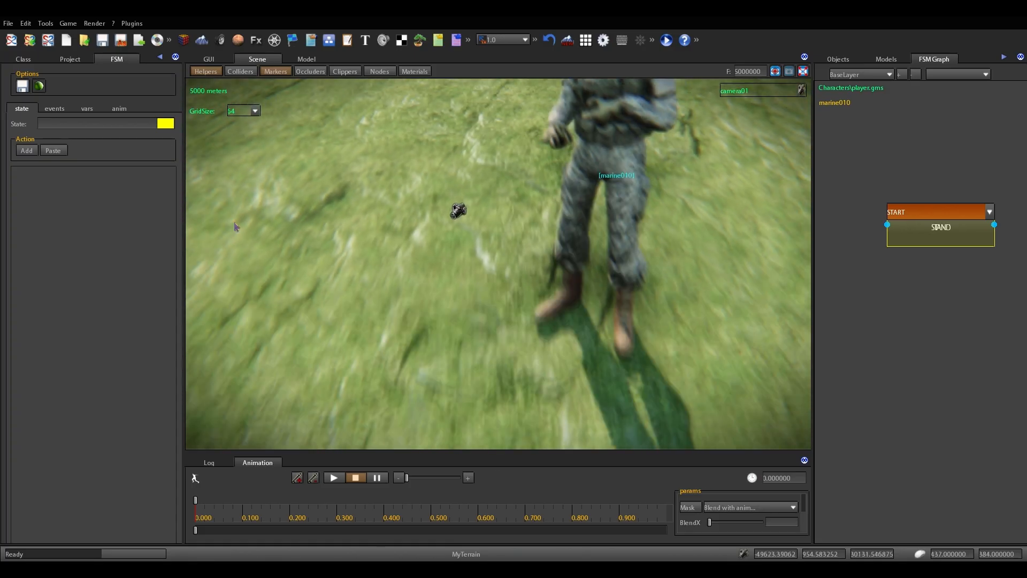
# Step: Add a local variable named motionDir of type vec3 to the player's state machine
pyautogui.click(929, 231)
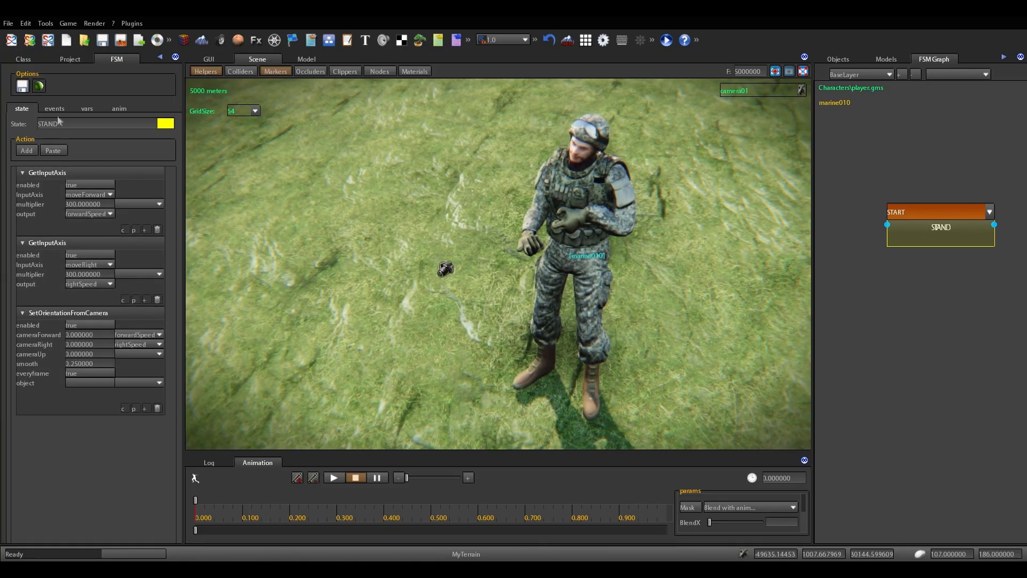
pyautogui.click(85, 109)
pyautogui.click(59, 144)
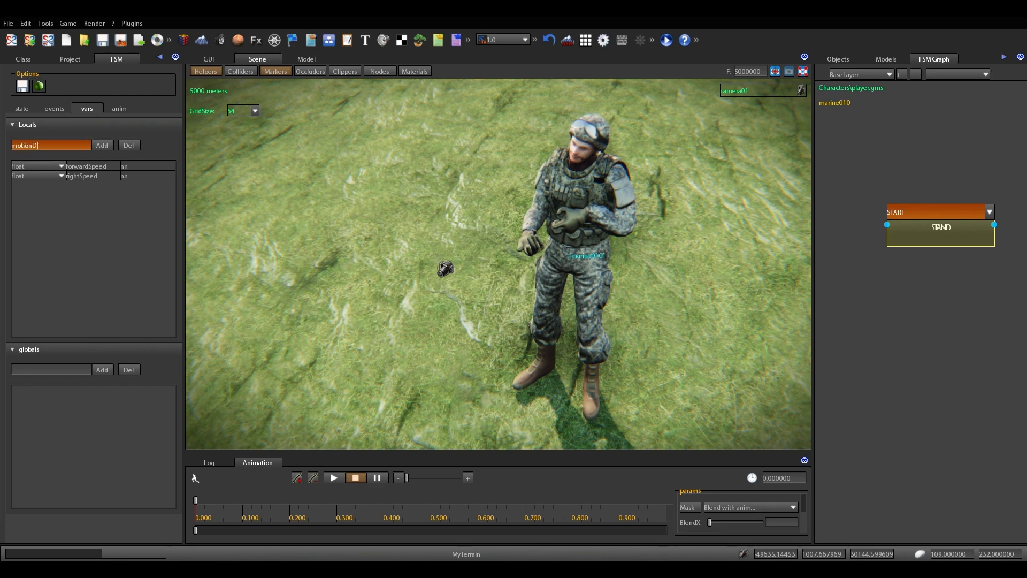
pyautogui.press('Return')
pyautogui.click(102, 145)
pyautogui.click(62, 185)
pyautogui.click(34, 214)
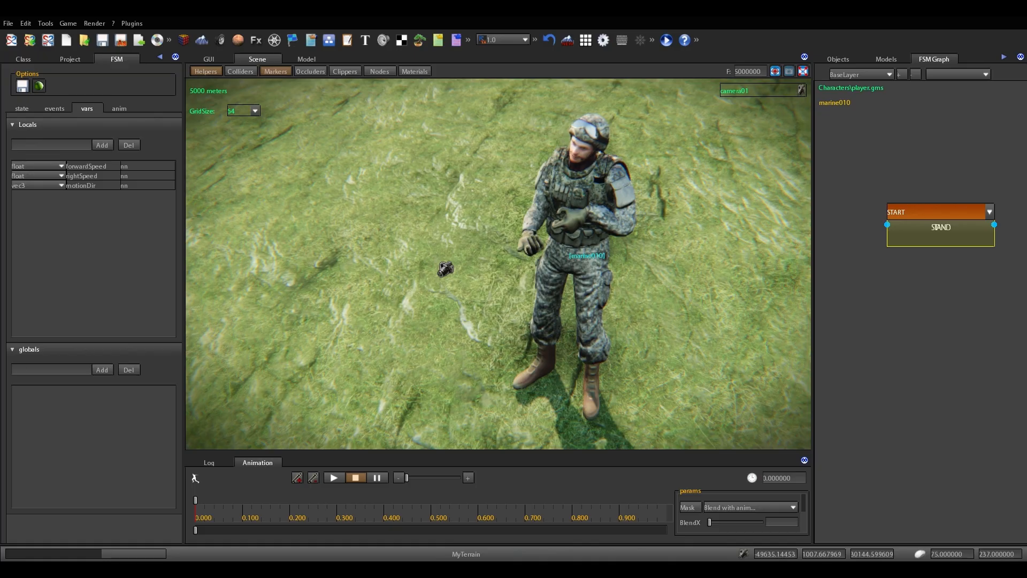
# Step: Add a local variable named speed of type float to the player's state machine
pyautogui.click(51, 144)
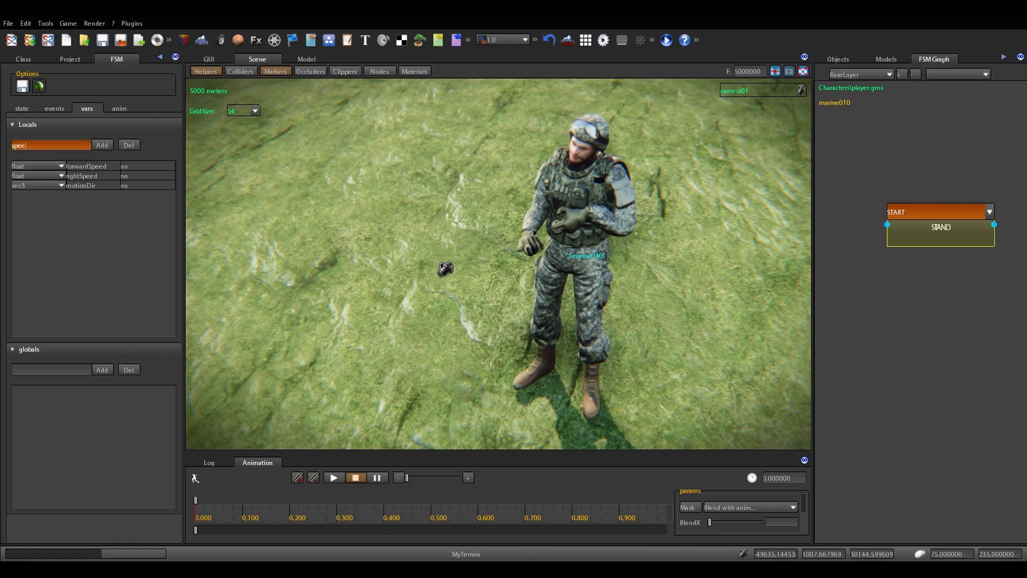
pyautogui.press('Return')
pyautogui.click(101, 145)
pyautogui.click(61, 195)
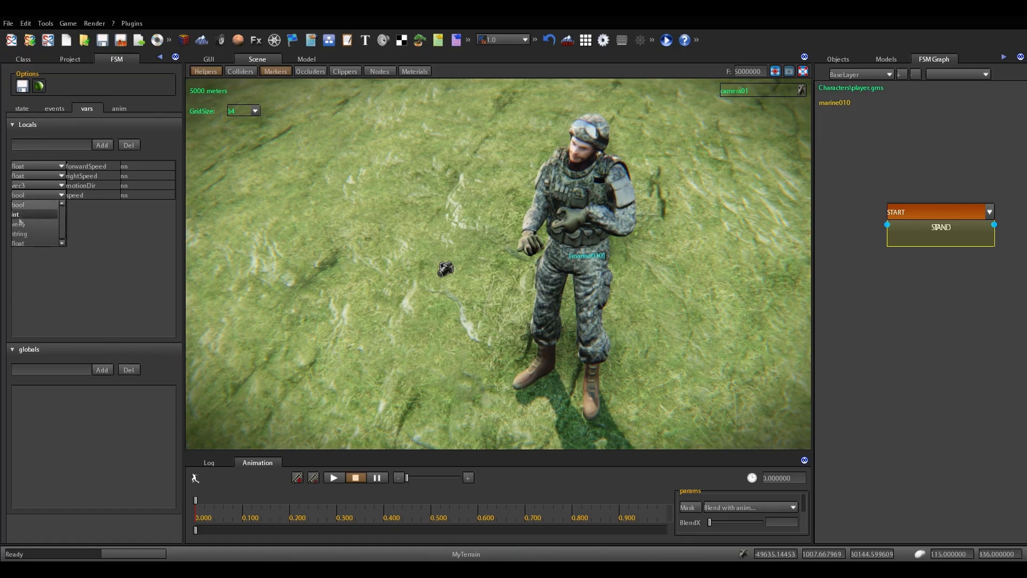
pyautogui.click(31, 243)
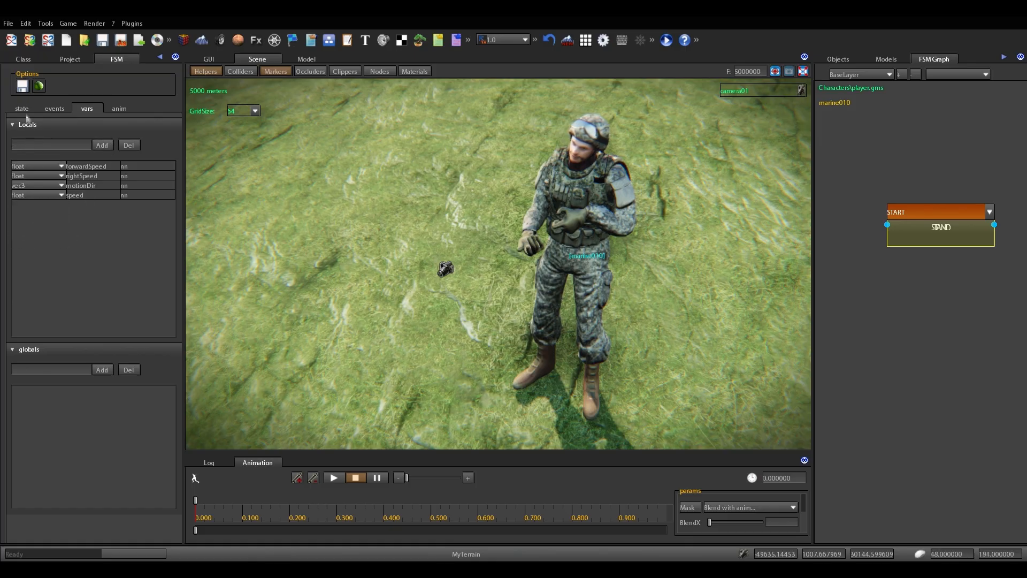
# Step: Insert a GetObjectBasis action after SetOrientationFromCamera in the STAND state, with motionDir as its outputForward
pyautogui.click(27, 110)
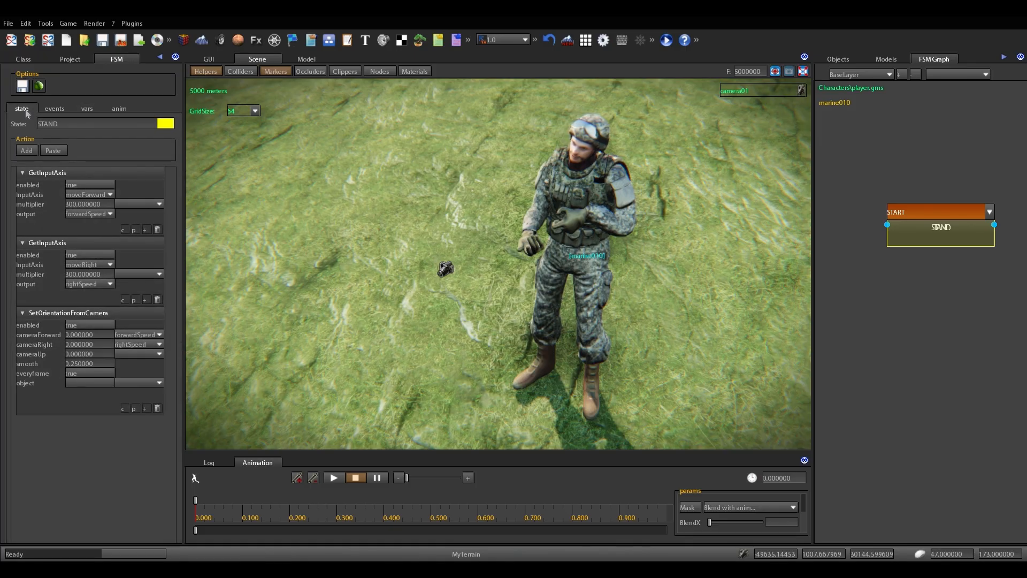
pyautogui.click(145, 408)
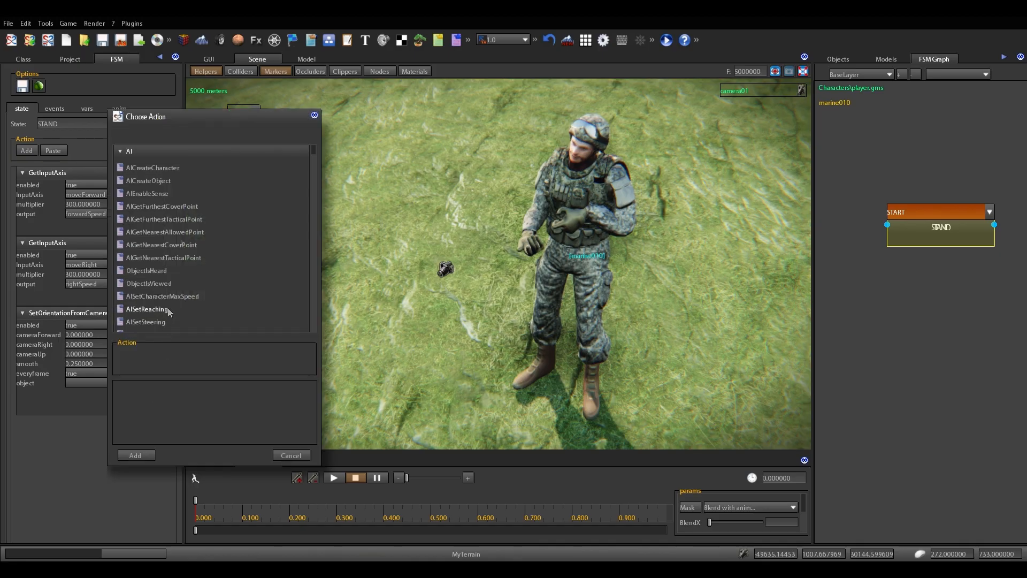
pyautogui.moveTo(174, 121); pyautogui.dragTo(245, 123)
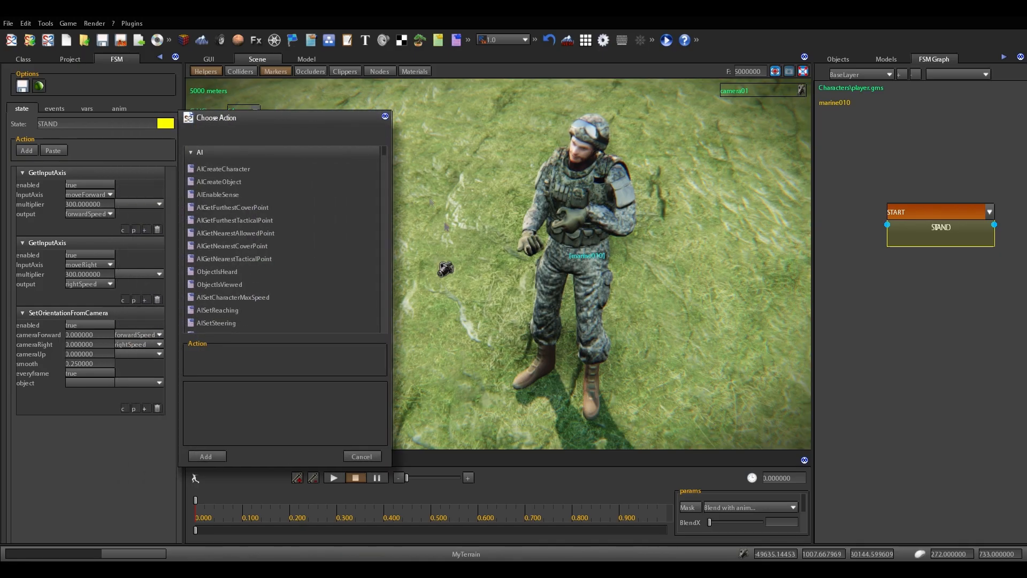
pyautogui.moveTo(384, 153); pyautogui.dragTo(383, 267)
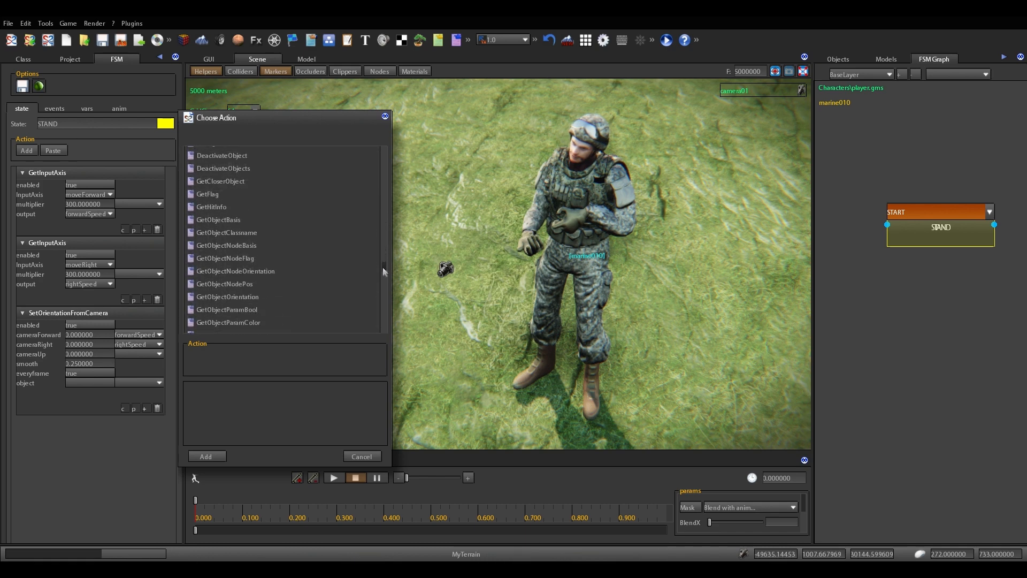
pyautogui.click(223, 220)
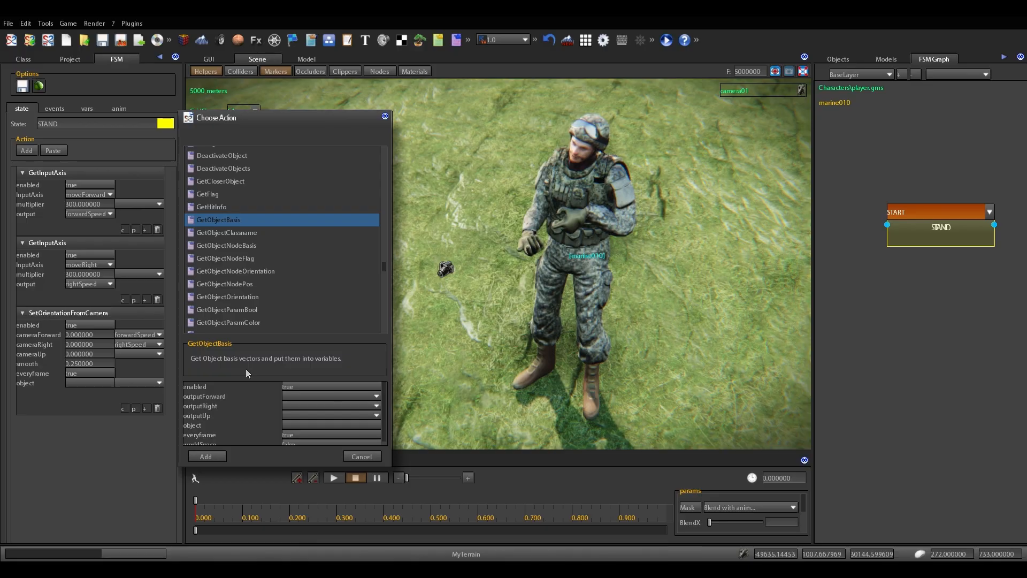
pyautogui.click(206, 456)
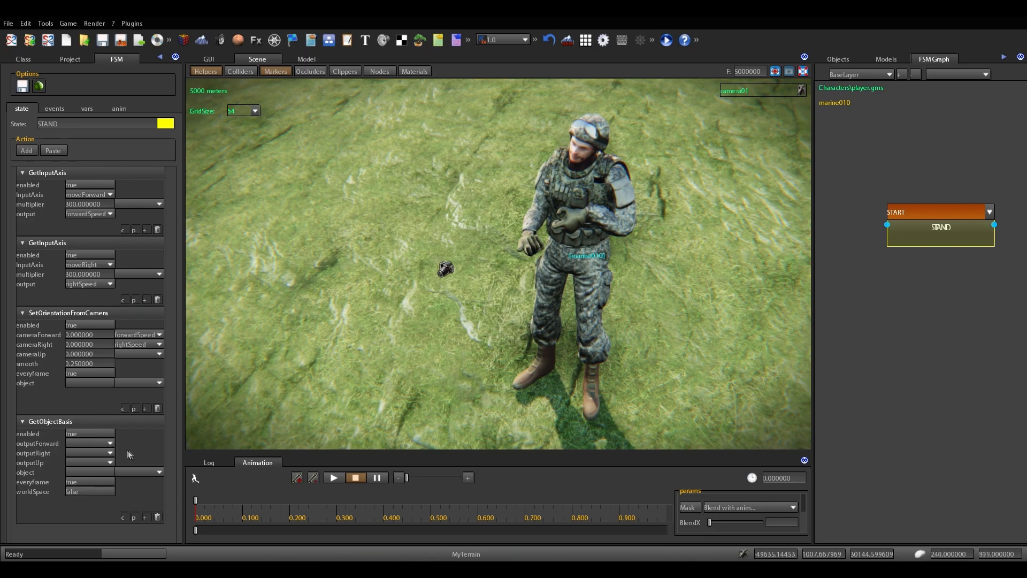
pyautogui.click(110, 444)
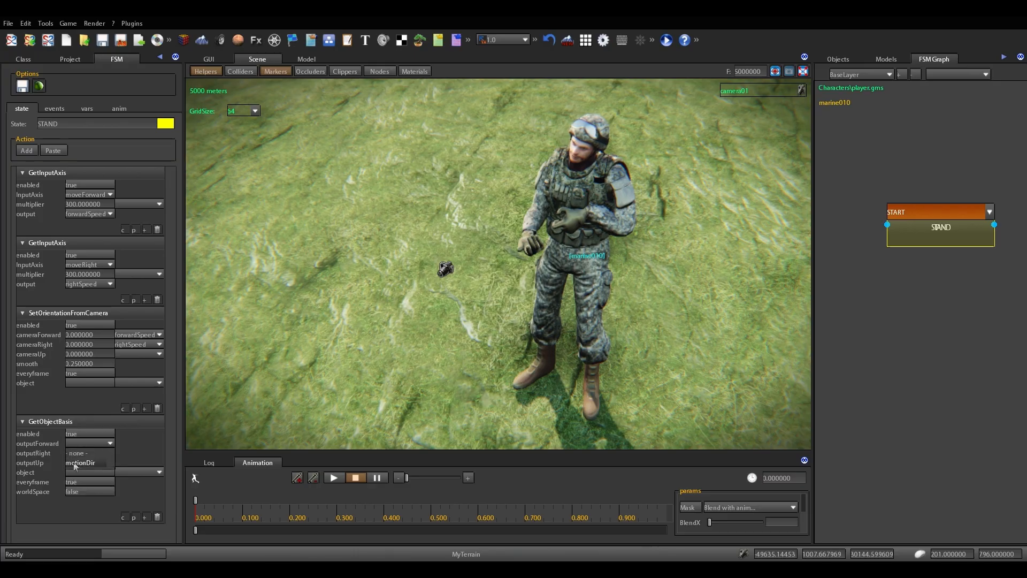
pyautogui.click(79, 462)
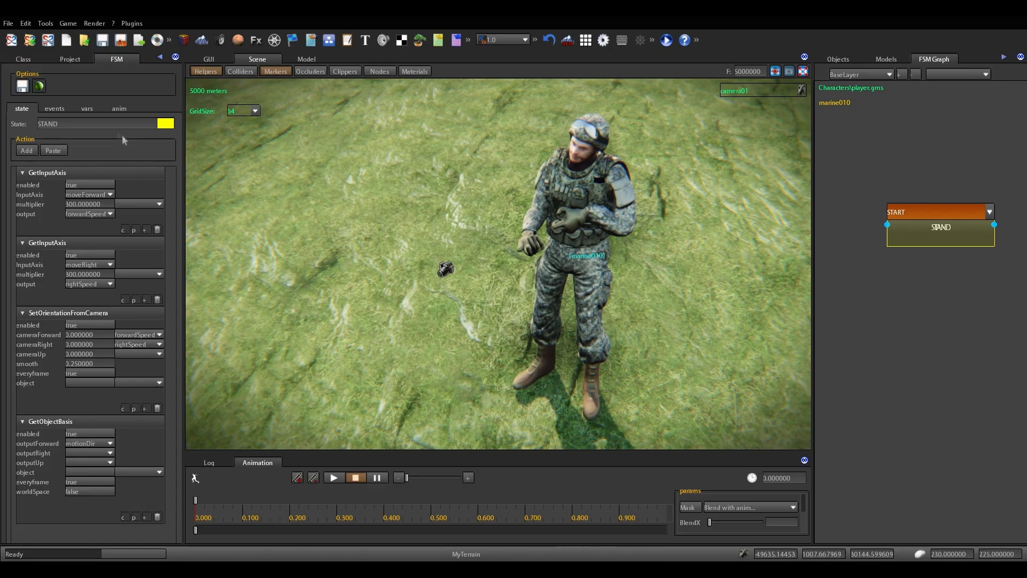
# Step: Test-run the game, moving the marine forward, left and backward while watching the local variables' live values
pyautogui.click(87, 108)
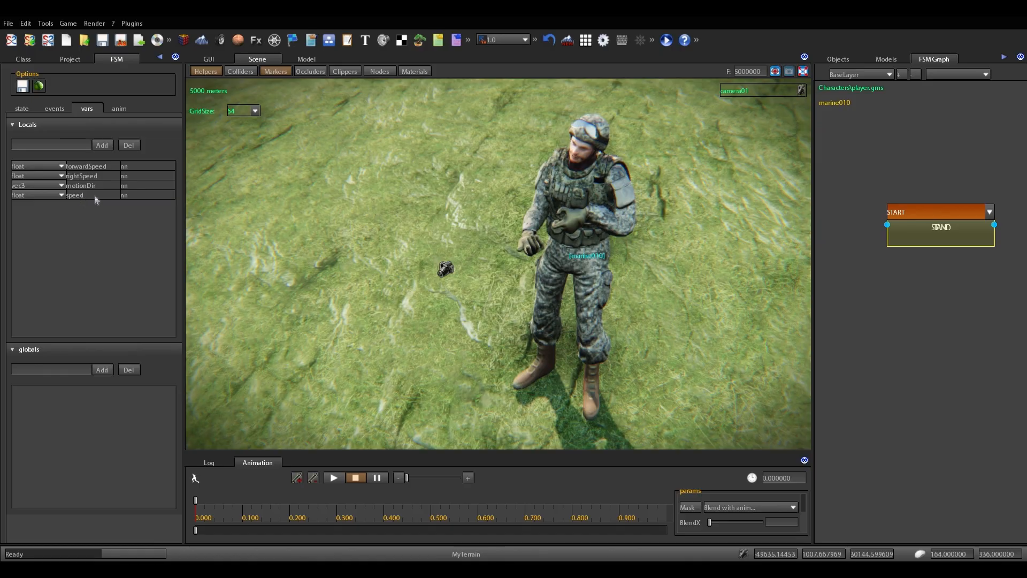
pyautogui.click(666, 40)
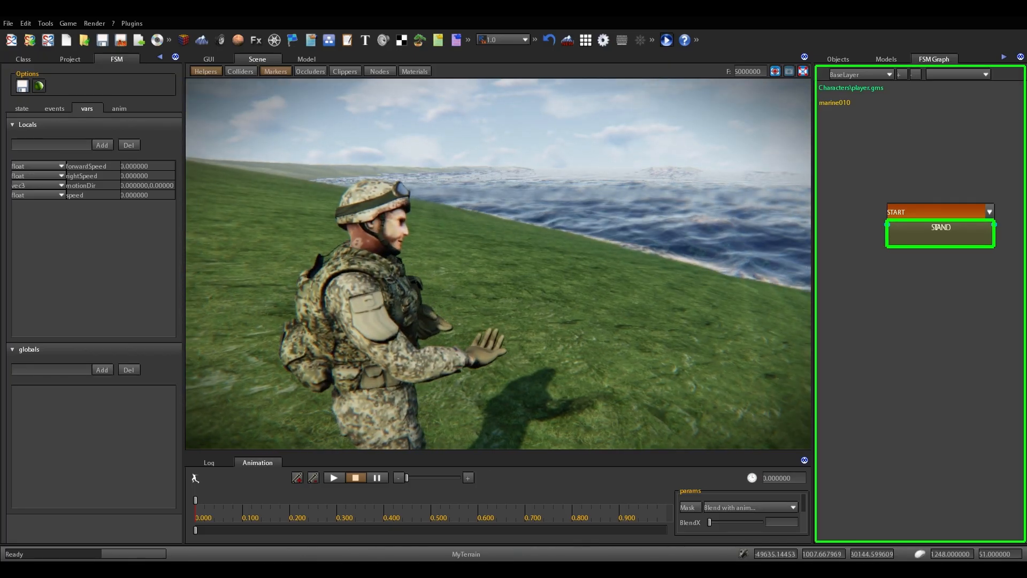
pyautogui.press('w')
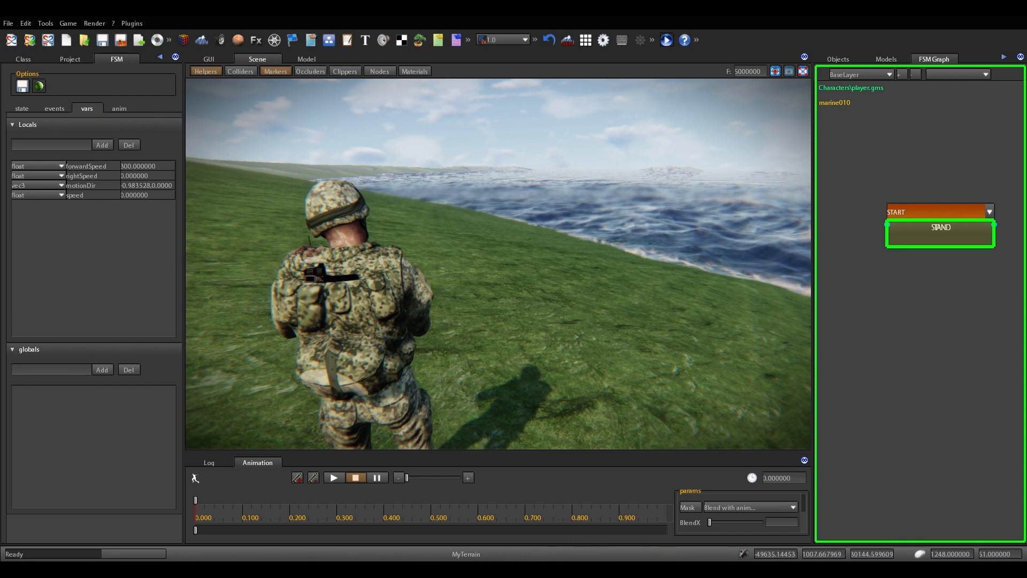
pyautogui.press('a')
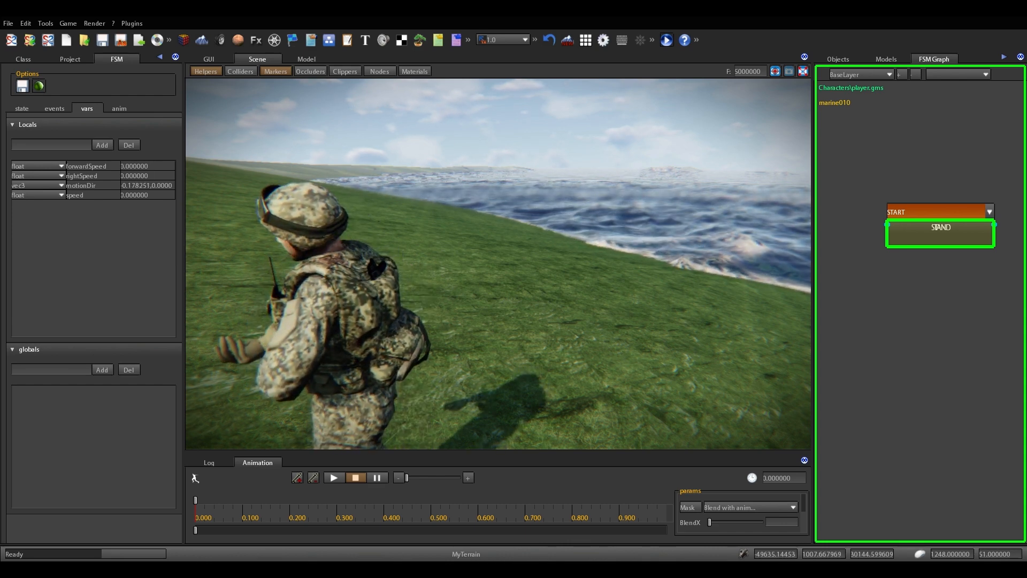
pyautogui.press('s')
pyautogui.press('Escape')
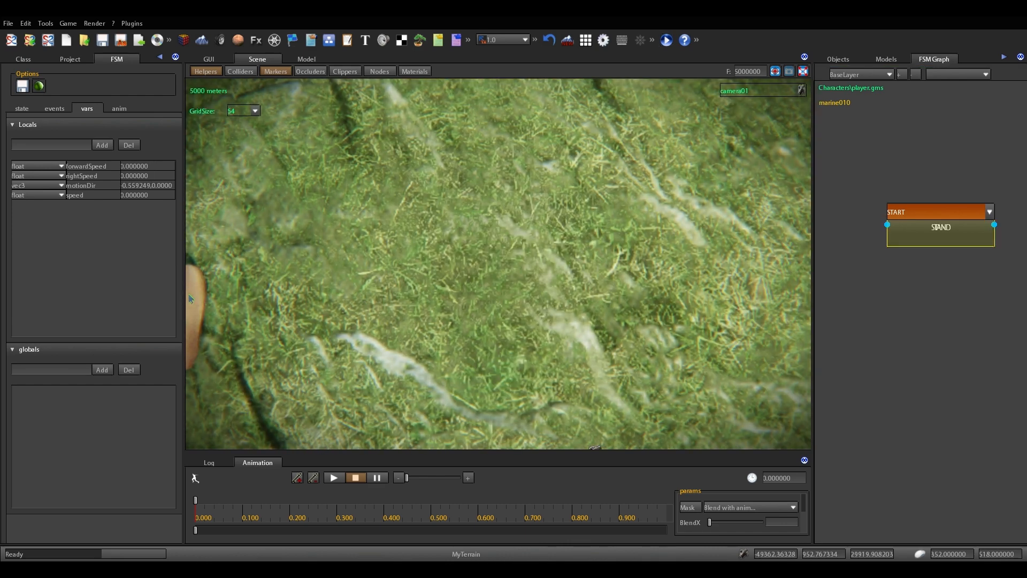
pyautogui.moveTo(506, 332); pyautogui.dragTo(257, 231, button='right')
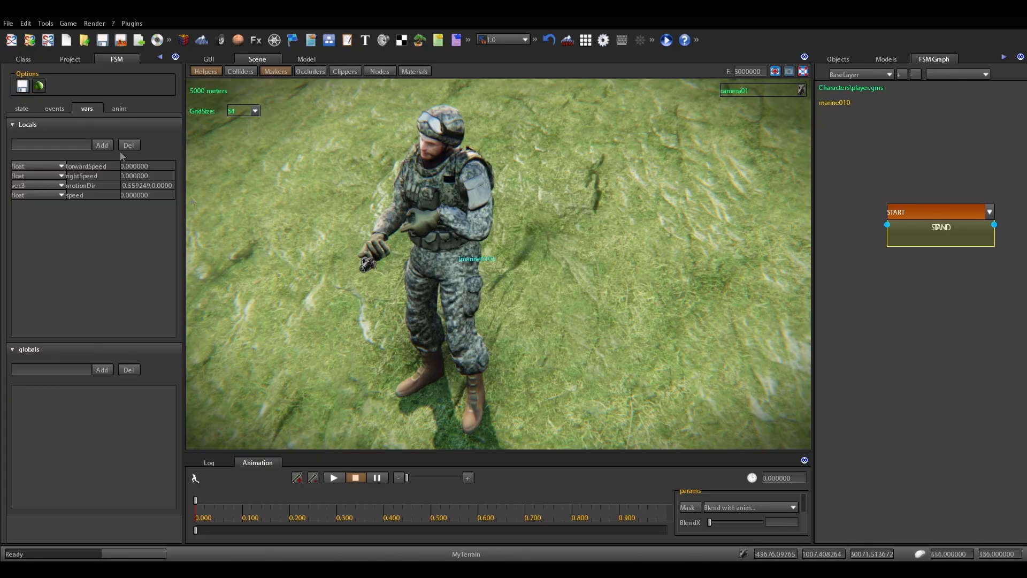
# Step: Add a local variable named targetSpeed of type float to the player's state machine
pyautogui.click(14, 106)
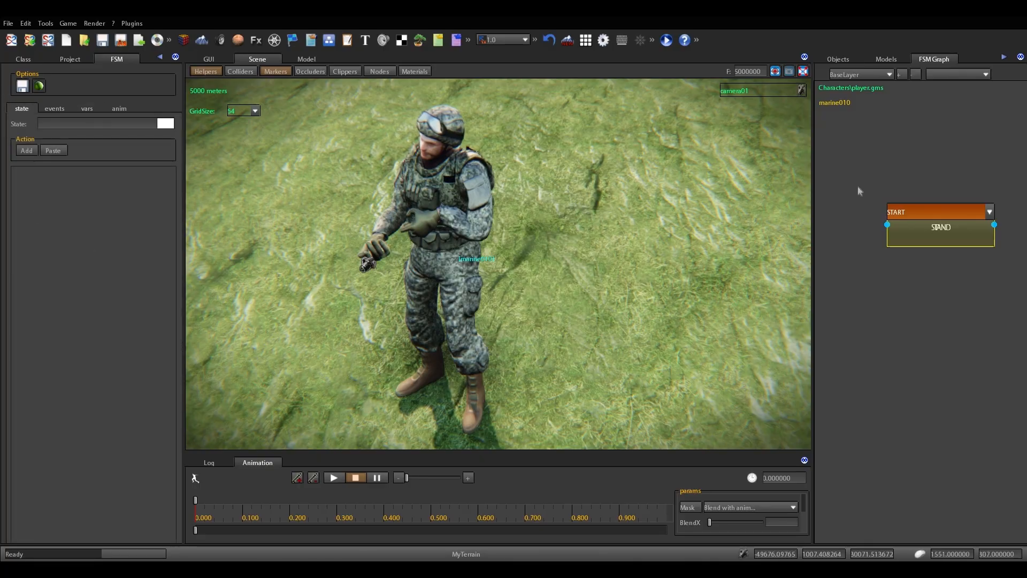
pyautogui.click(934, 243)
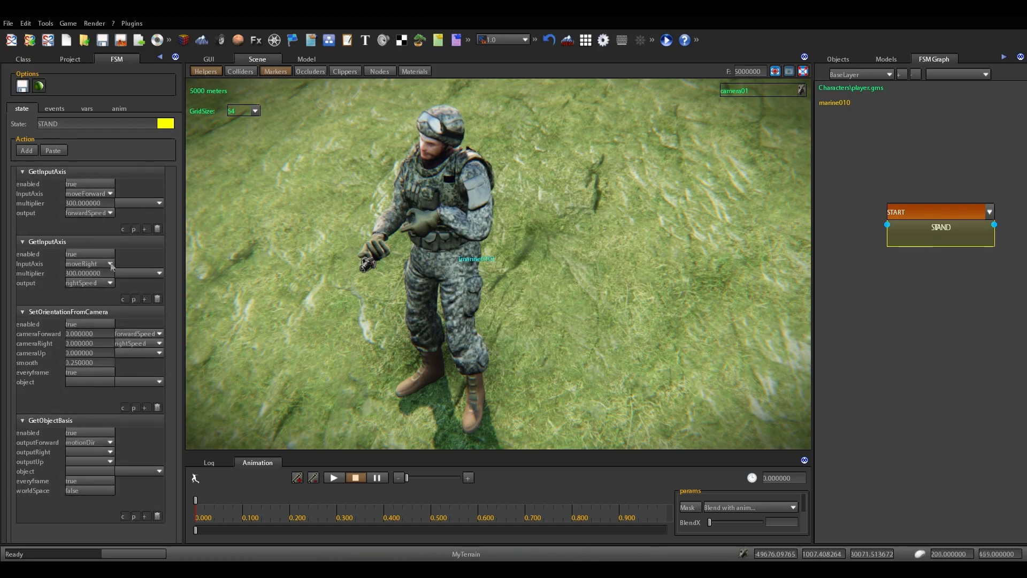
pyautogui.click(87, 109)
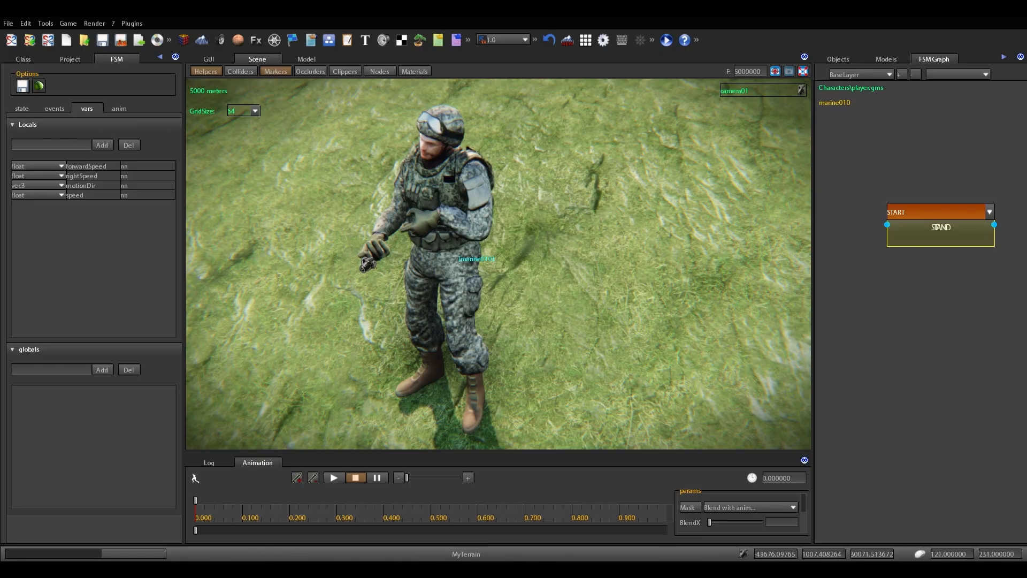
pyautogui.click(65, 144)
pyautogui.click(102, 145)
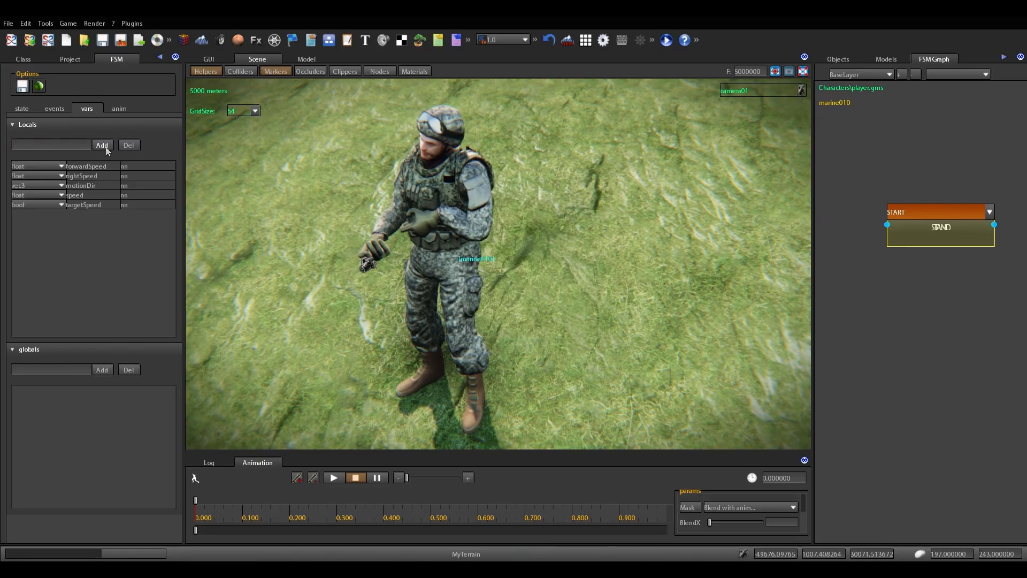
pyautogui.click(61, 204)
pyautogui.click(33, 255)
# Step: Insert a MaxFloat action after GetObjectBasis in the STAND state
pyautogui.click(24, 111)
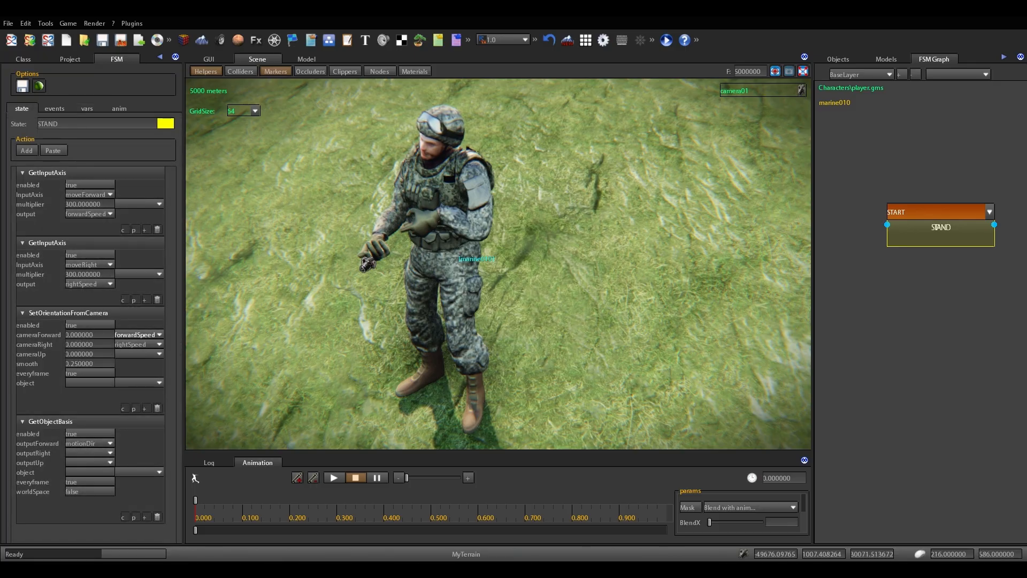
pyautogui.click(145, 516)
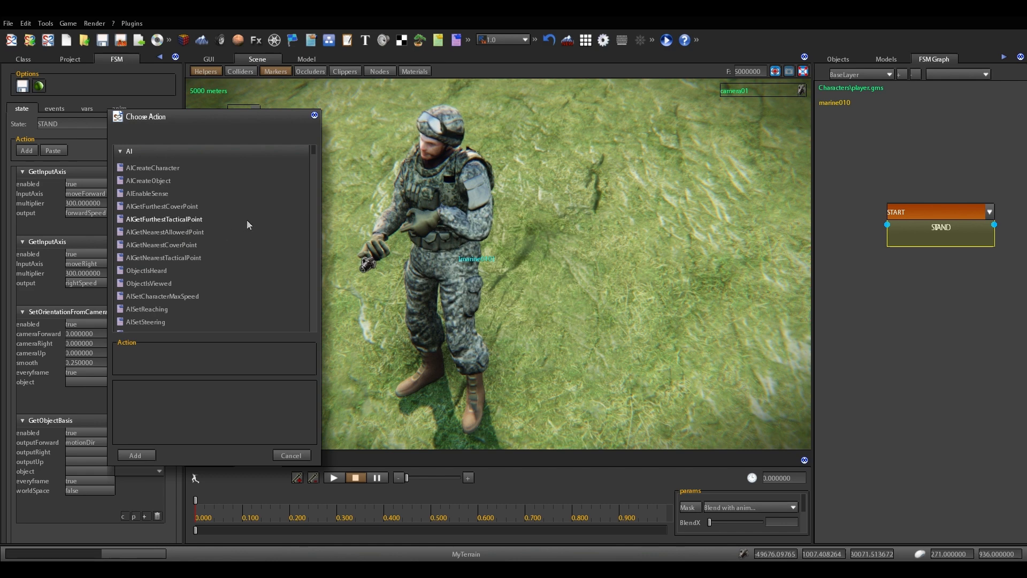
pyautogui.moveTo(315, 149); pyautogui.dragTo(222, 250)
pyautogui.scroll(10, 221, 247)
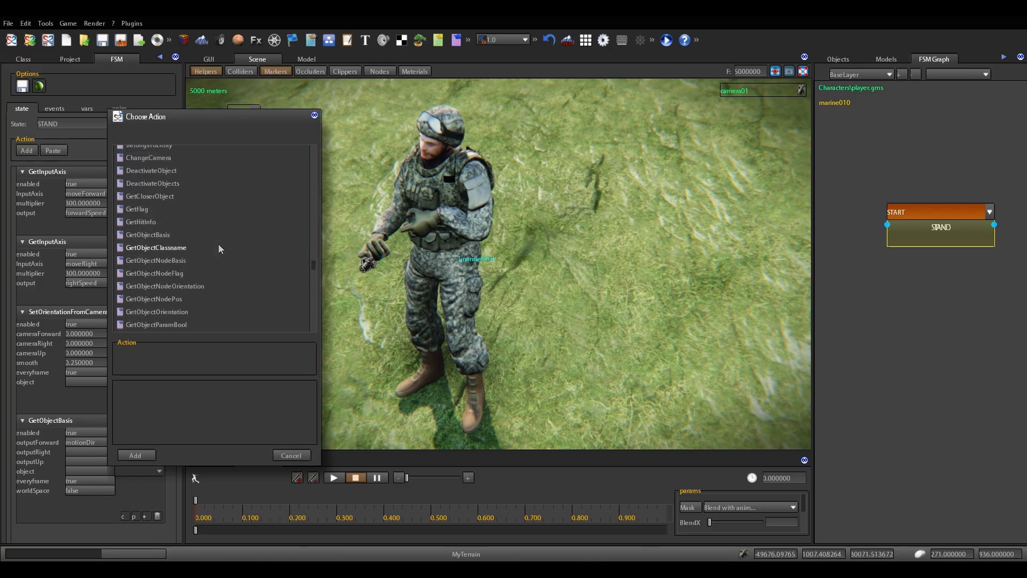
pyautogui.scroll(-5, 219, 248)
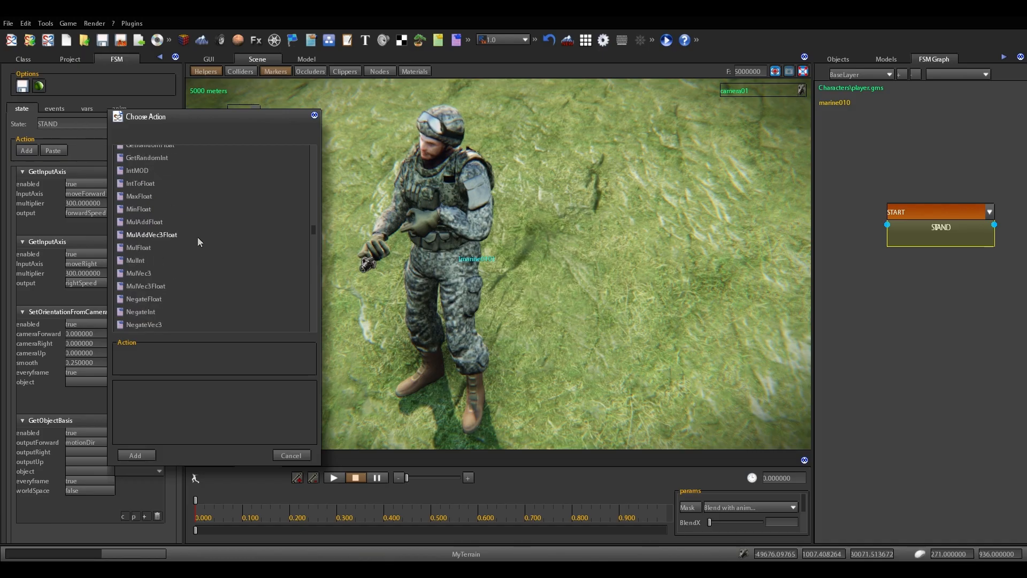
pyautogui.click(142, 197)
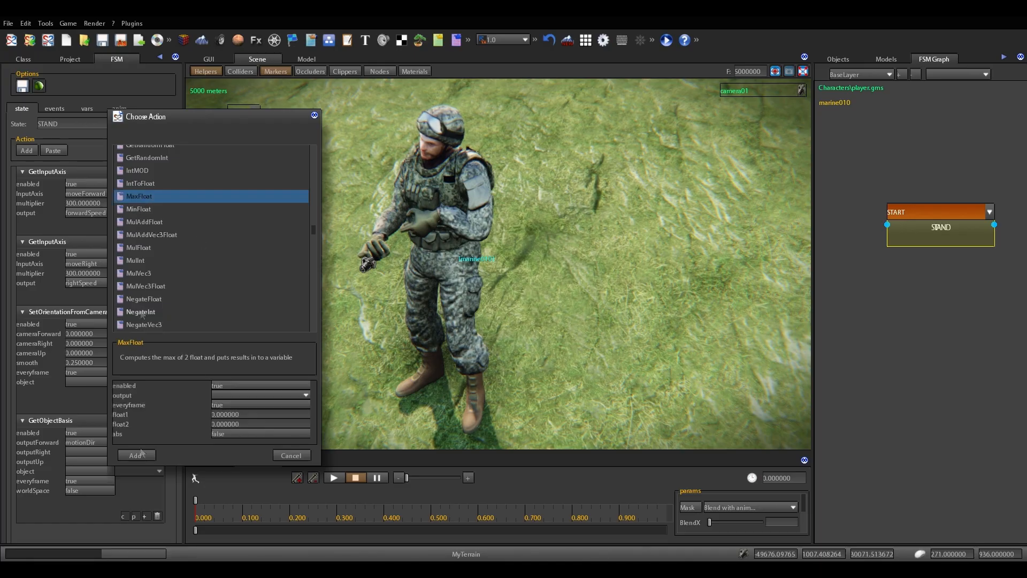
pyautogui.click(135, 455)
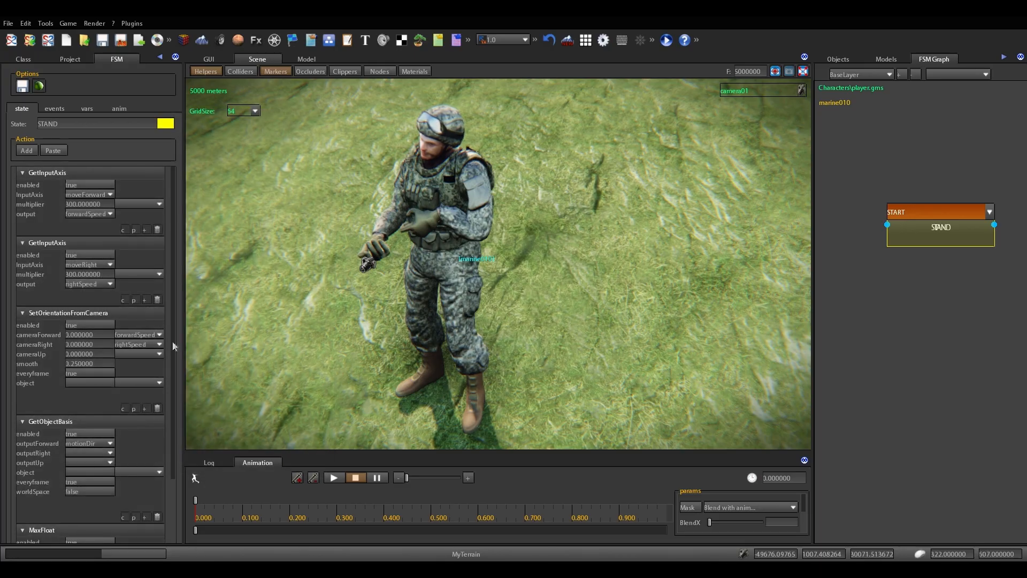
# Step: Configure MaxFloat with forwardSpeed as float1, rightSpeed as float2, targetSpeed as output and abs set to true
pyautogui.moveTo(174, 349); pyautogui.dragTo(174, 425)
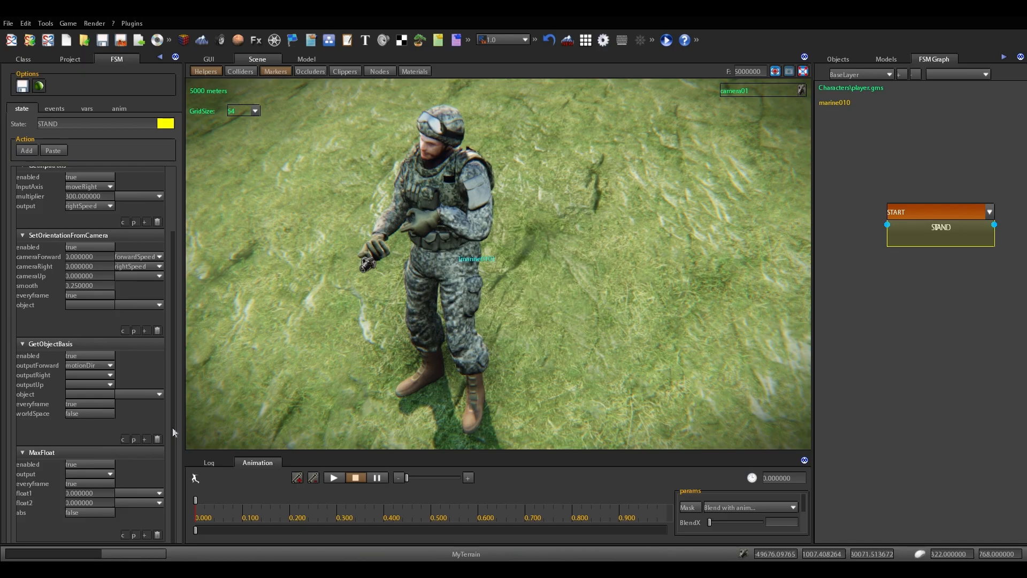
pyautogui.click(160, 493)
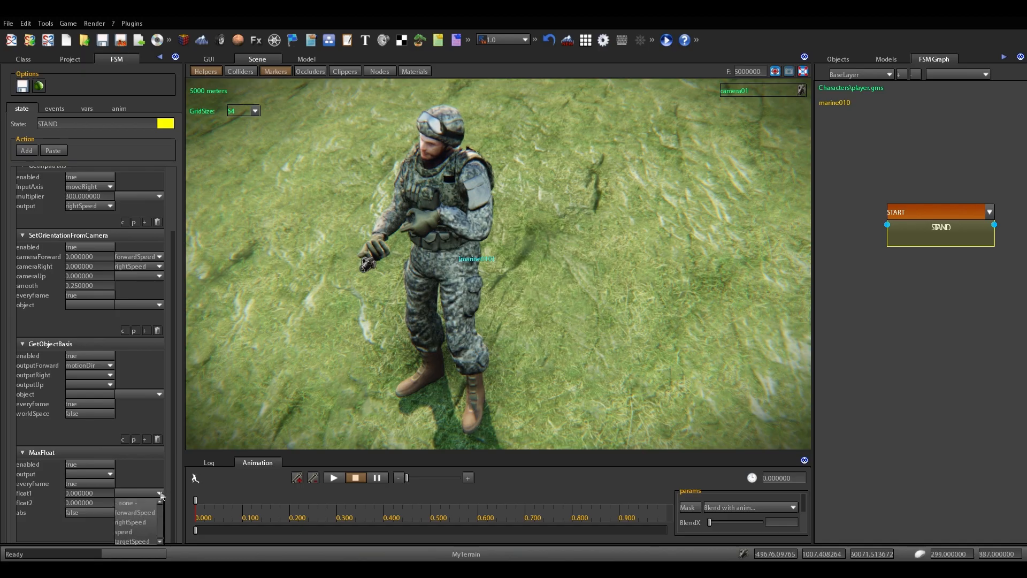
pyautogui.click(152, 515)
pyautogui.click(160, 503)
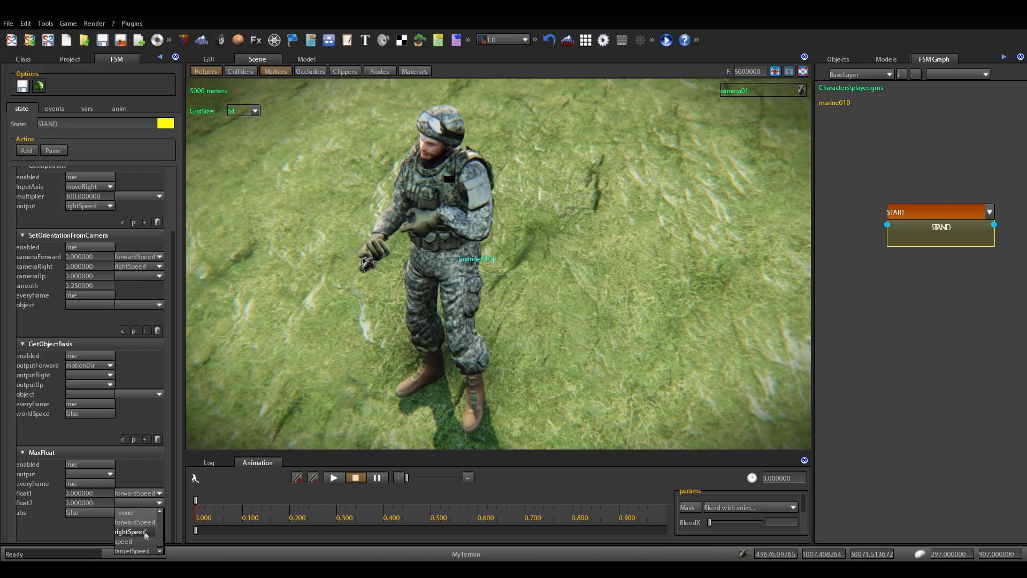
pyautogui.click(110, 474)
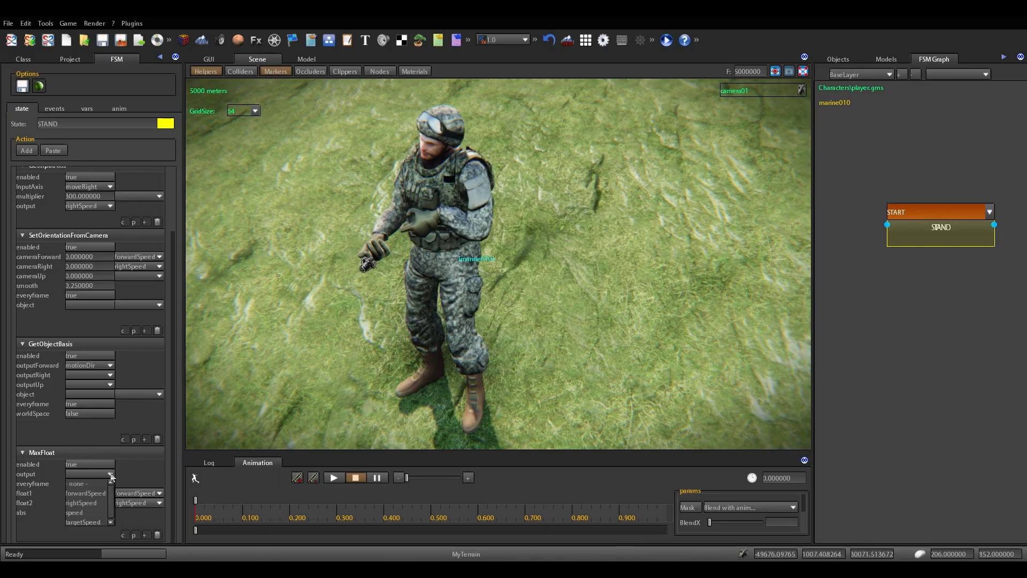
pyautogui.click(85, 522)
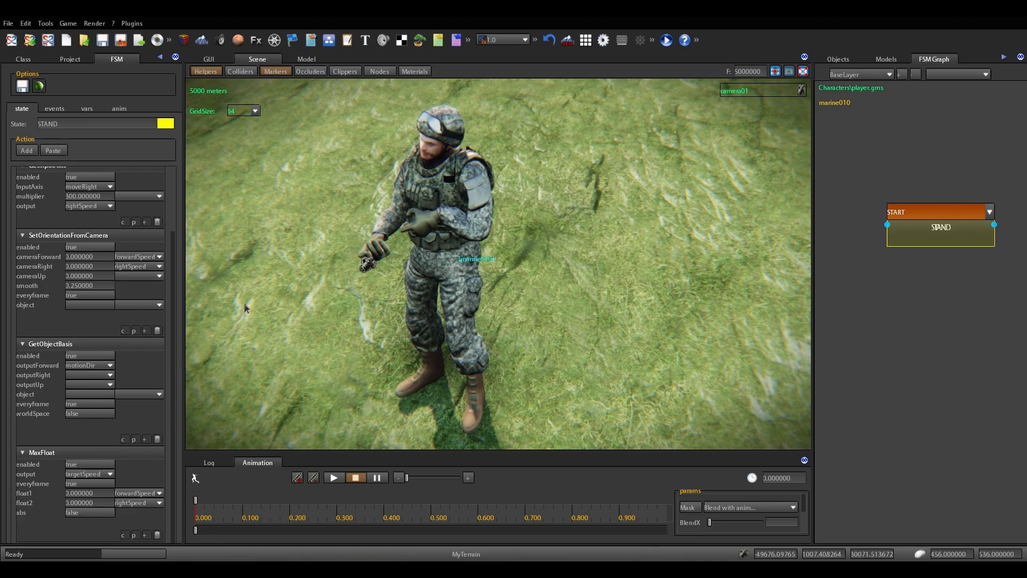
pyautogui.click(75, 512)
# Step: Test-run the game, turning the marine in all directions while watching the local variables' live values, and end the run
pyautogui.click(86, 109)
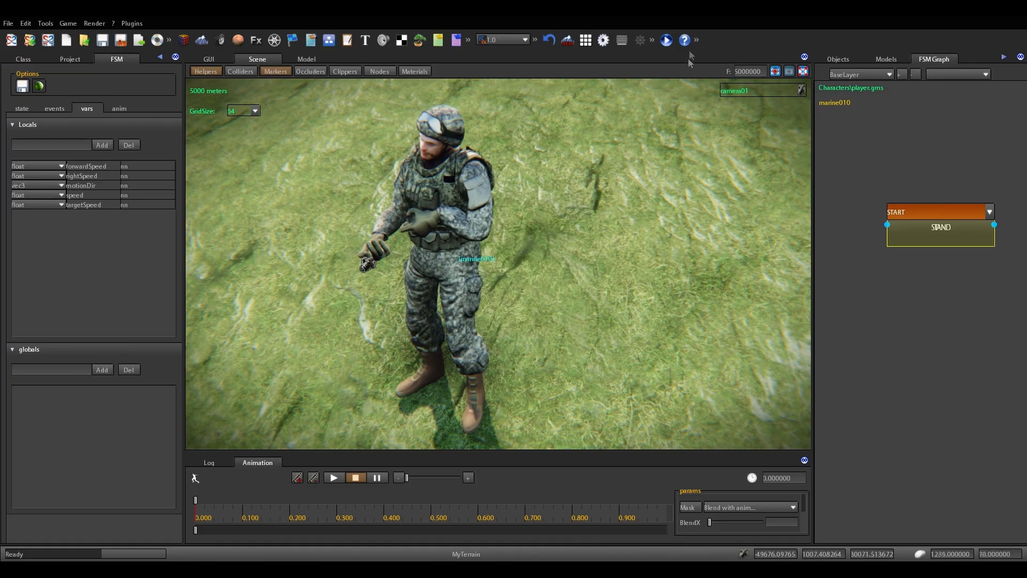
pyautogui.click(667, 40)
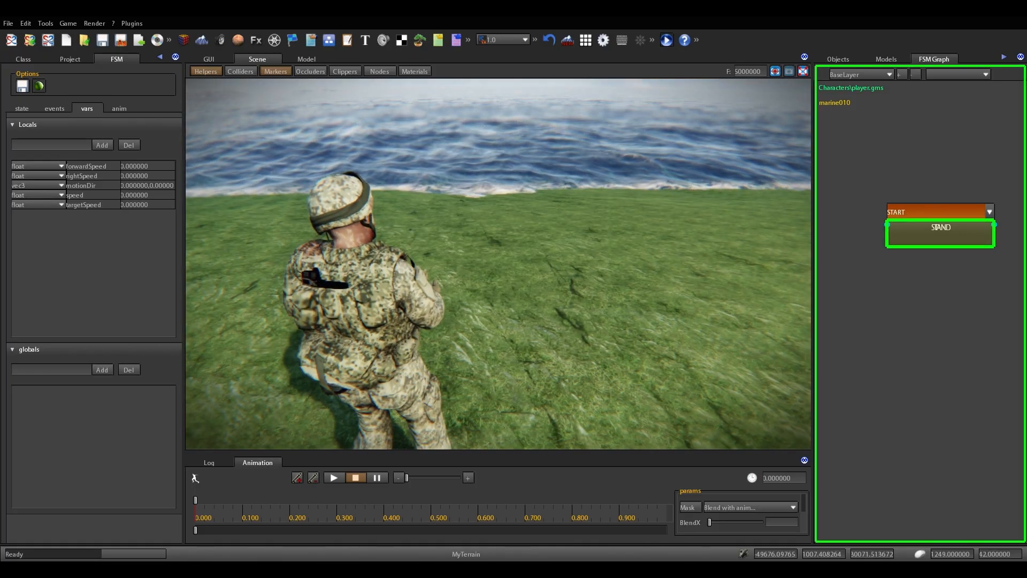
pyautogui.press('d')
pyautogui.press('w')
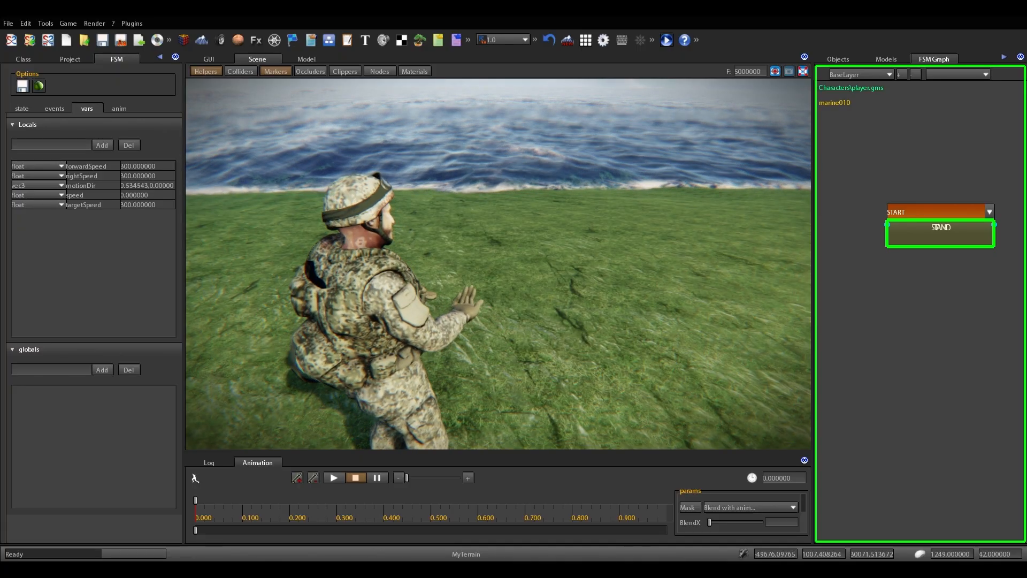
pyautogui.press('a')
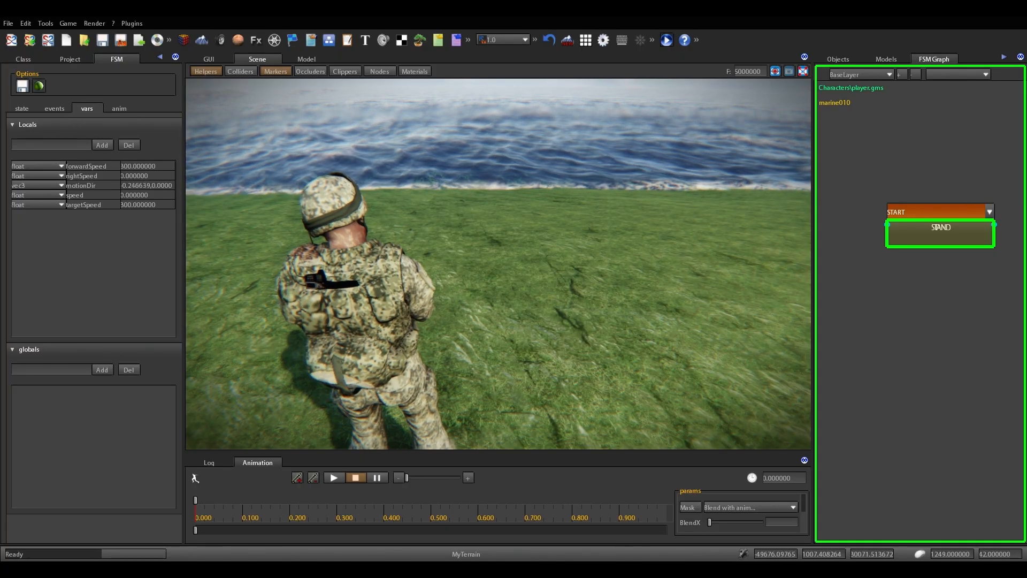
pyautogui.press('d')
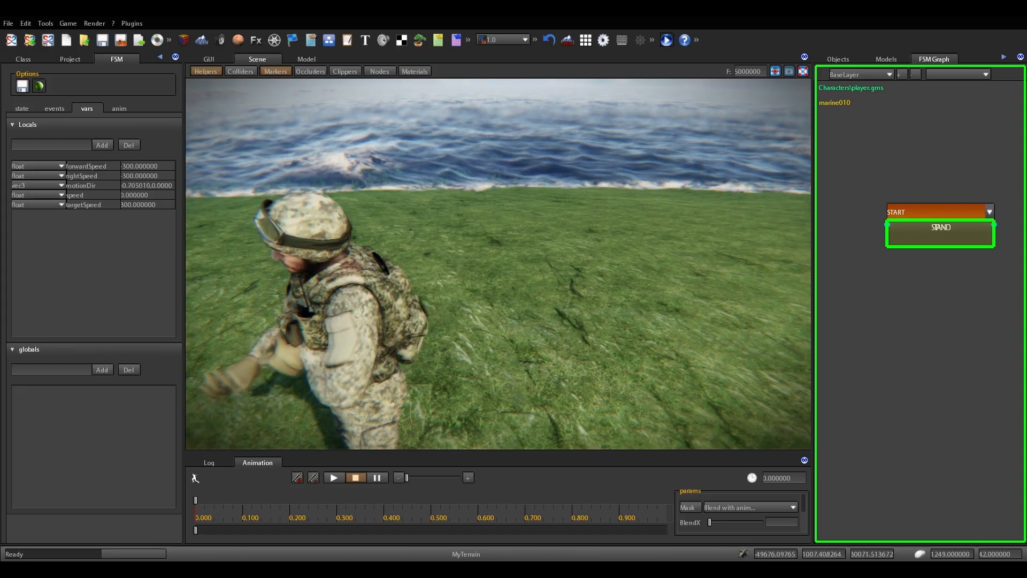
pyautogui.press('w')
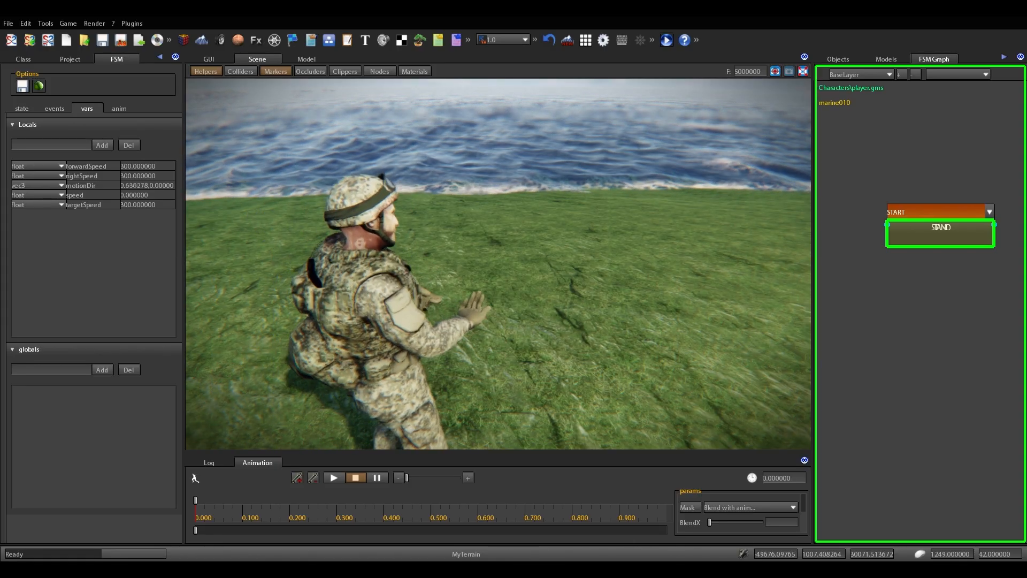
pyautogui.press('s')
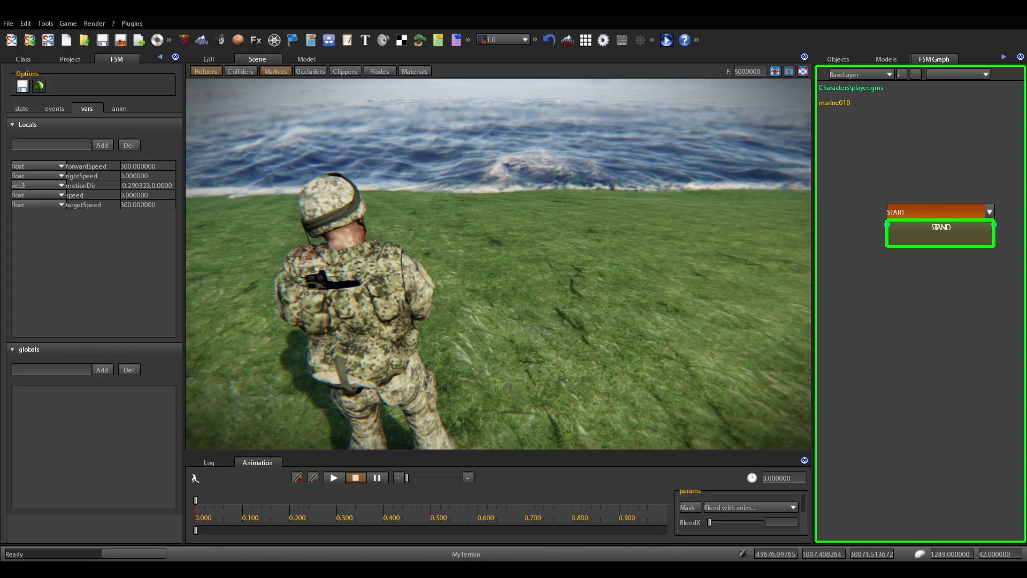
pyautogui.press('w')
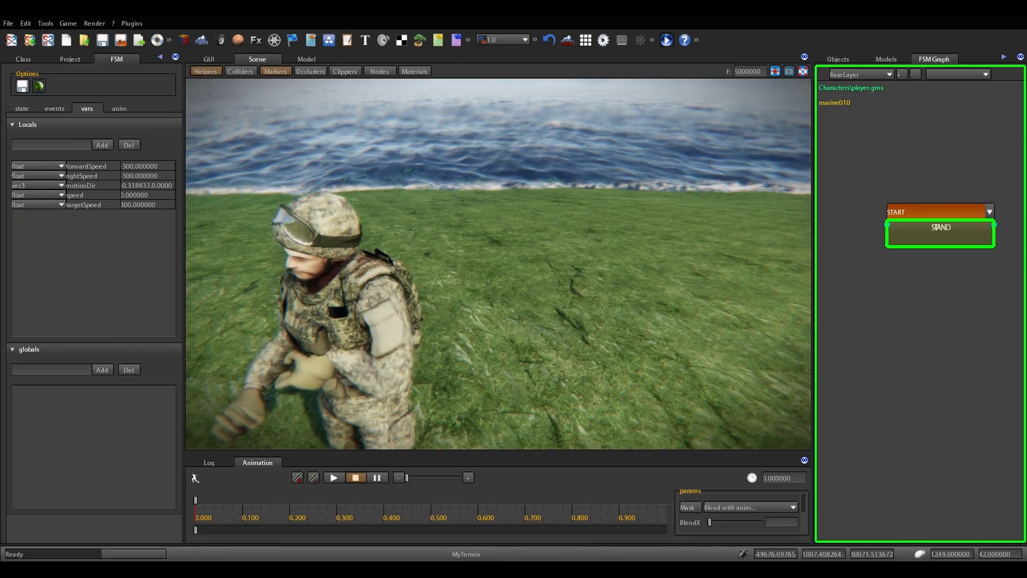
pyautogui.press('d')
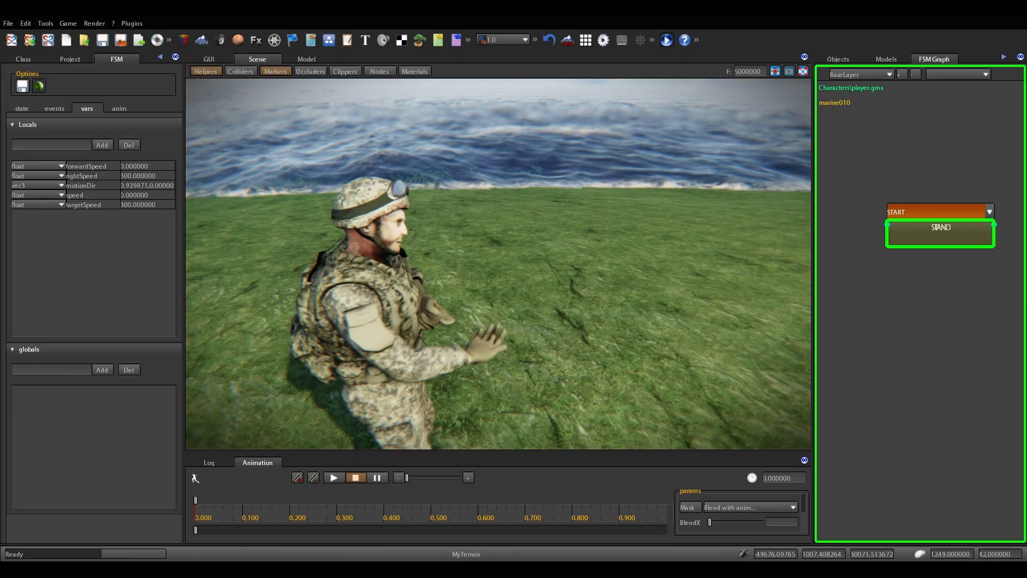
pyautogui.press('Escape')
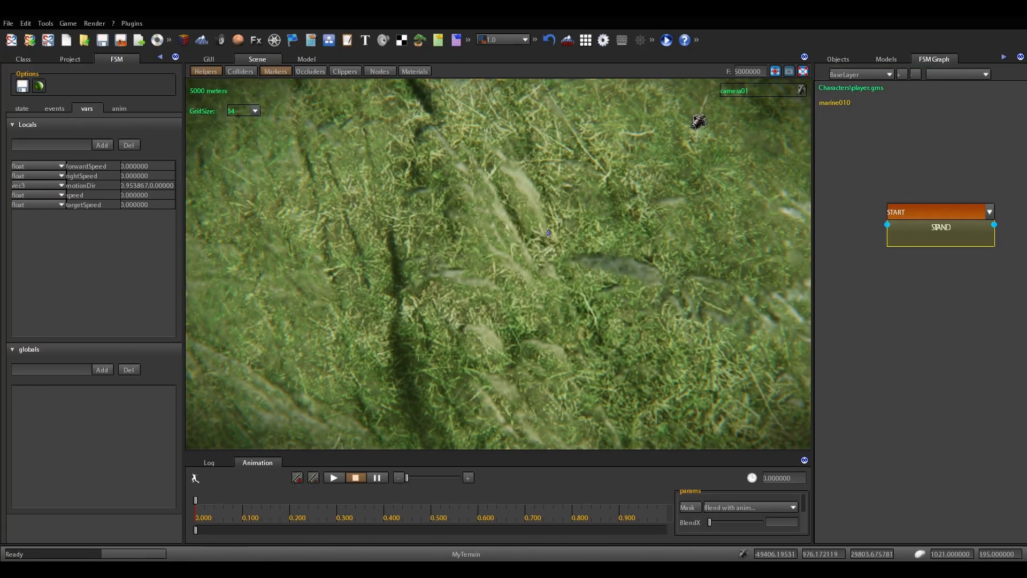
# Step: Insert a CharacterMove action from the PHYSICS category after MaxFloat in the STAND state
pyautogui.click(22, 109)
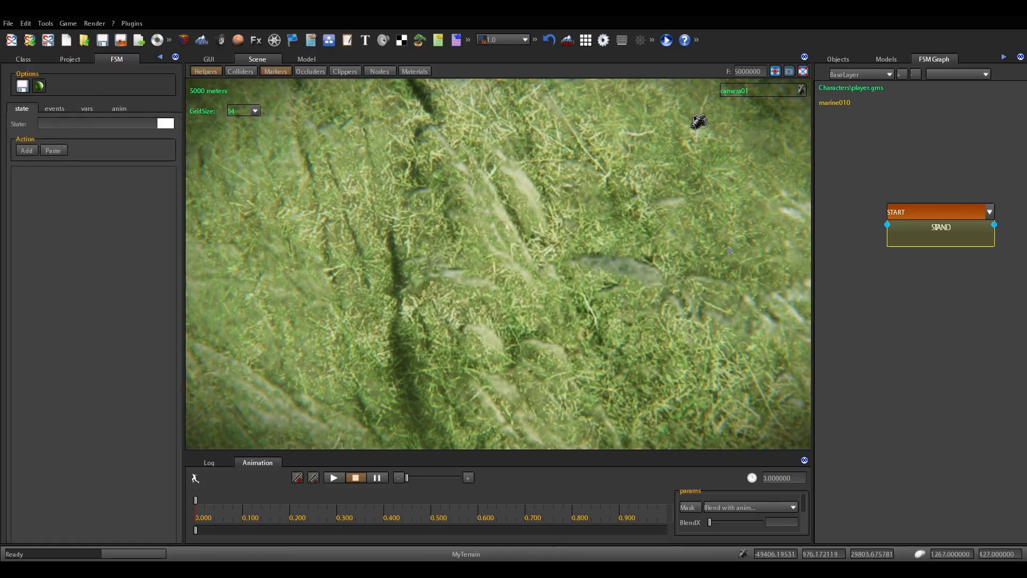
pyautogui.click(928, 236)
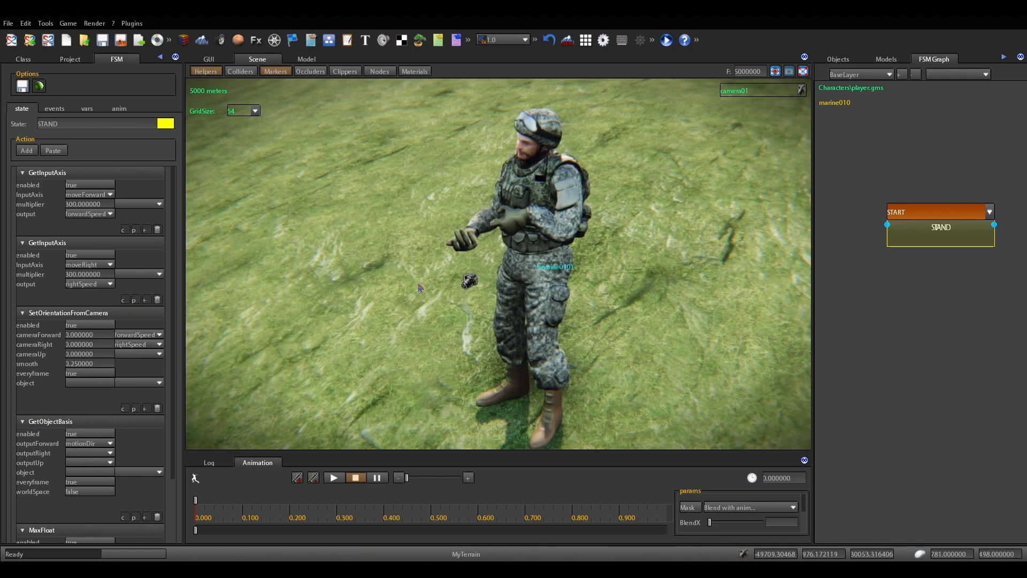
pyautogui.scroll(-3, 173, 453)
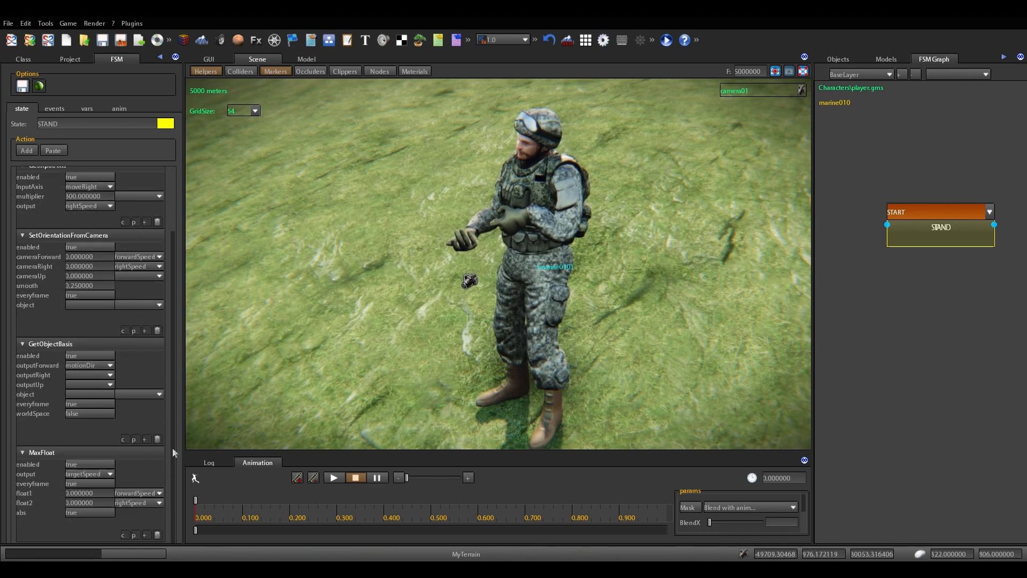
pyautogui.click(145, 535)
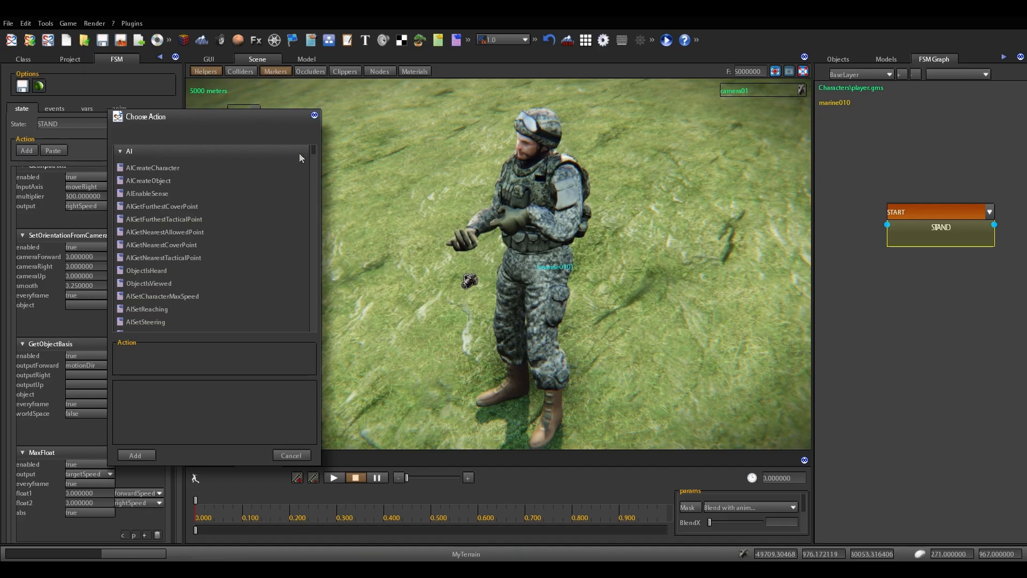
pyautogui.moveTo(314, 153); pyautogui.dragTo(314, 297)
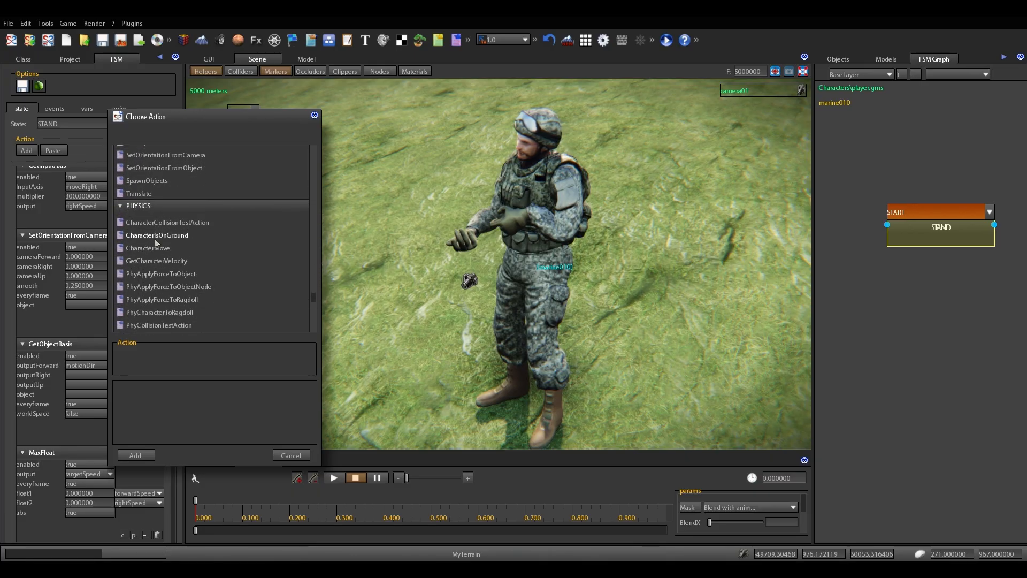
pyautogui.click(154, 248)
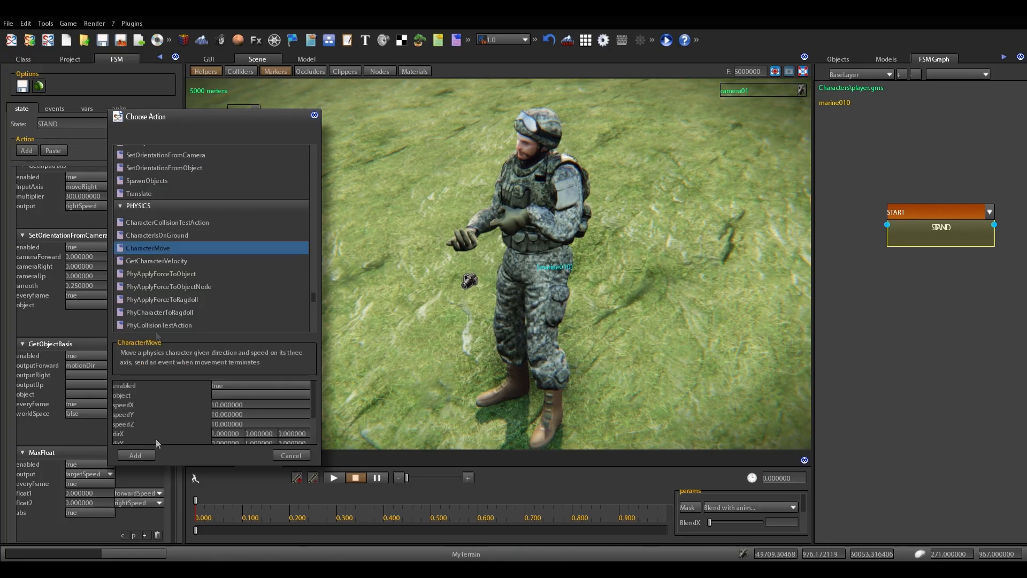
pyautogui.click(145, 460)
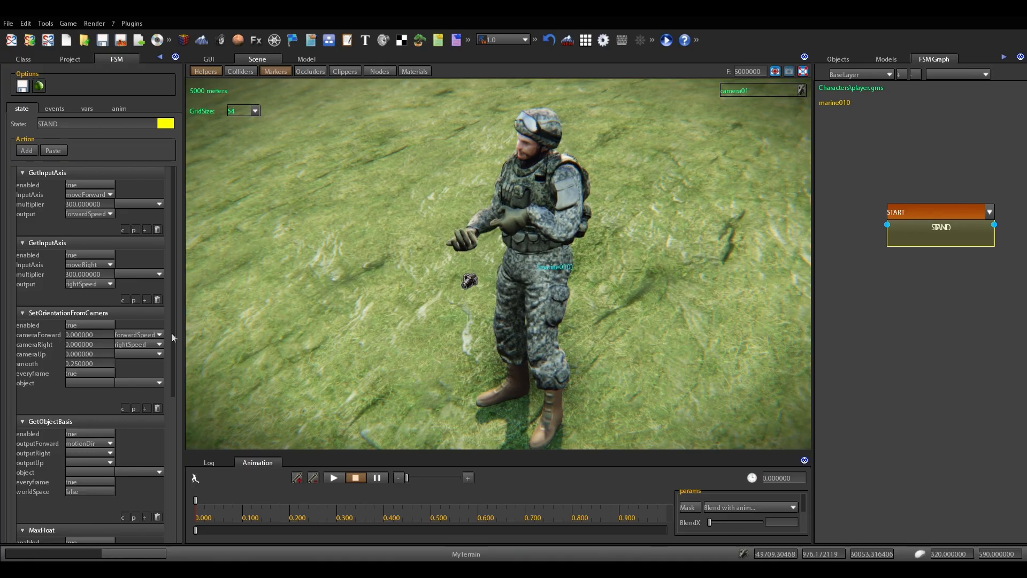
# Step: Link CharacterMove's speedZ to targetSpeed and its dirZ to motionDir, and test-run the game
pyautogui.moveTo(171, 333); pyautogui.dragTo(171, 474)
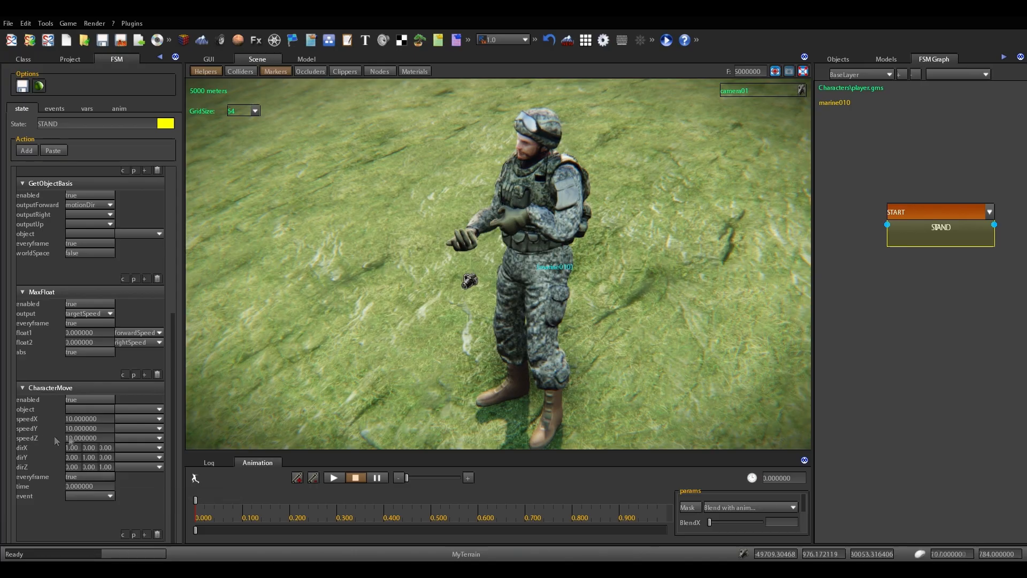
pyautogui.click(160, 439)
pyautogui.click(159, 467)
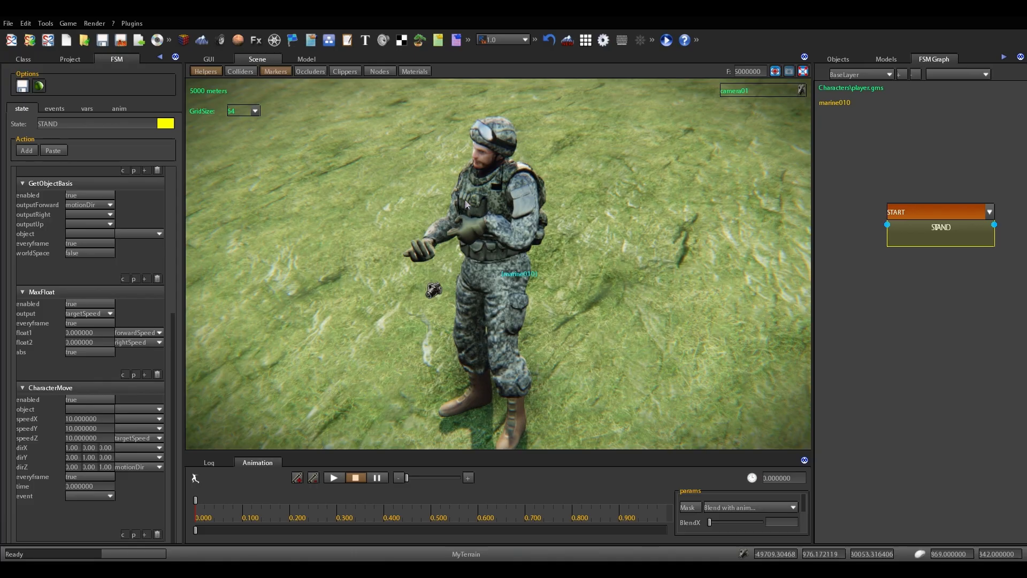
pyautogui.click(666, 41)
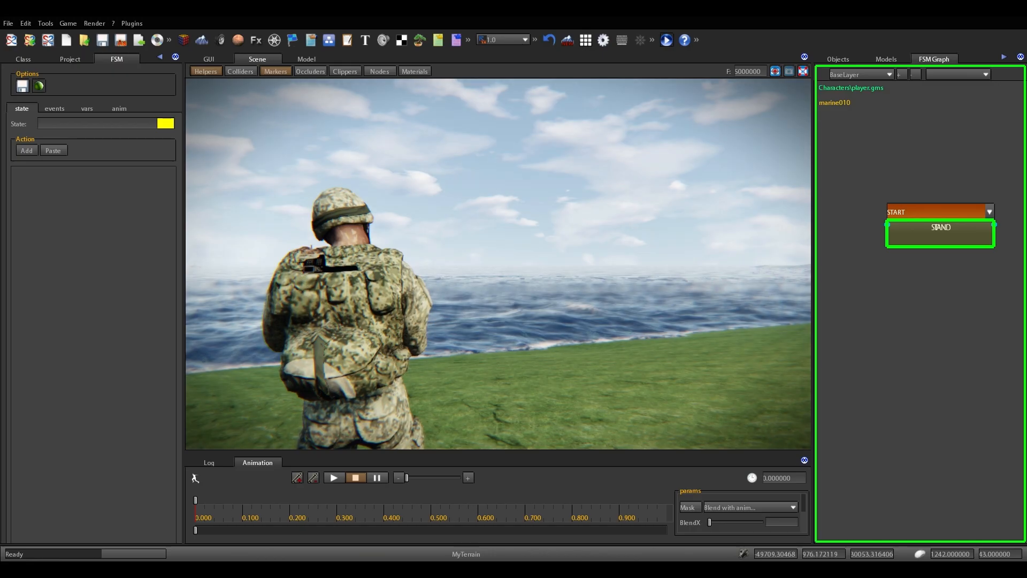
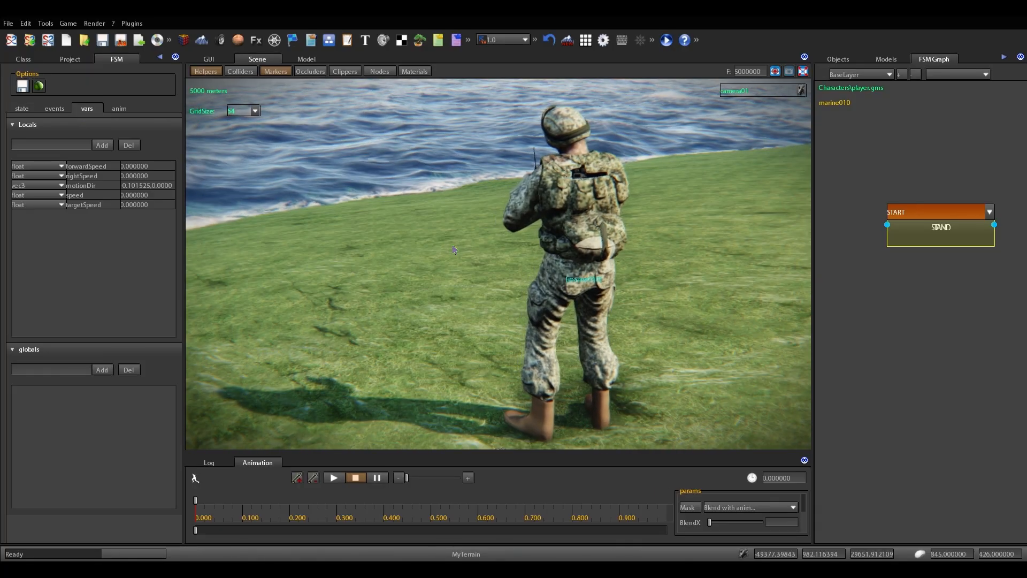
# Step: Set CharacterMove's speedX and speedY to 0 in the STAND state
pyautogui.click(21, 109)
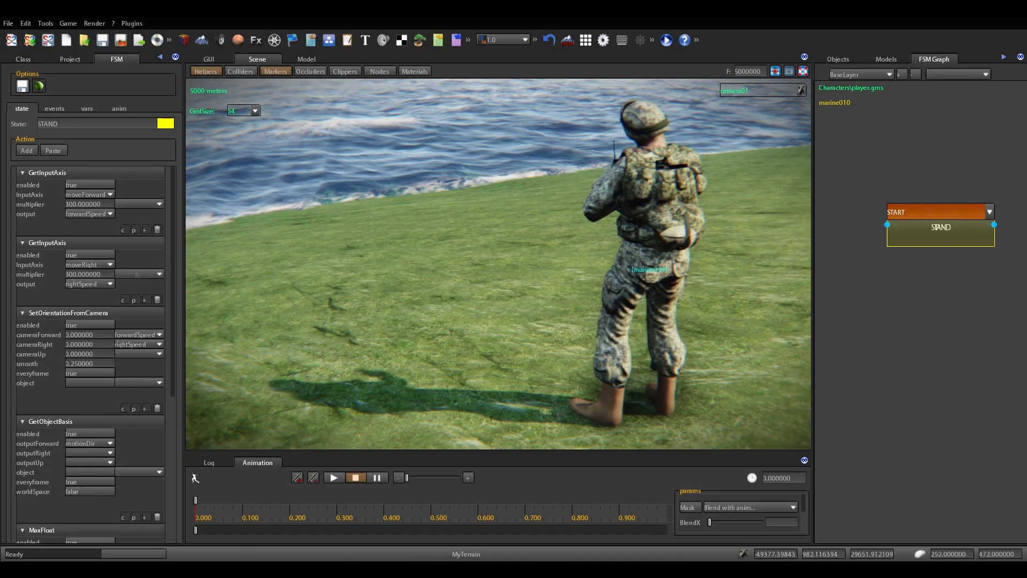
pyautogui.scroll(-5, 134, 304)
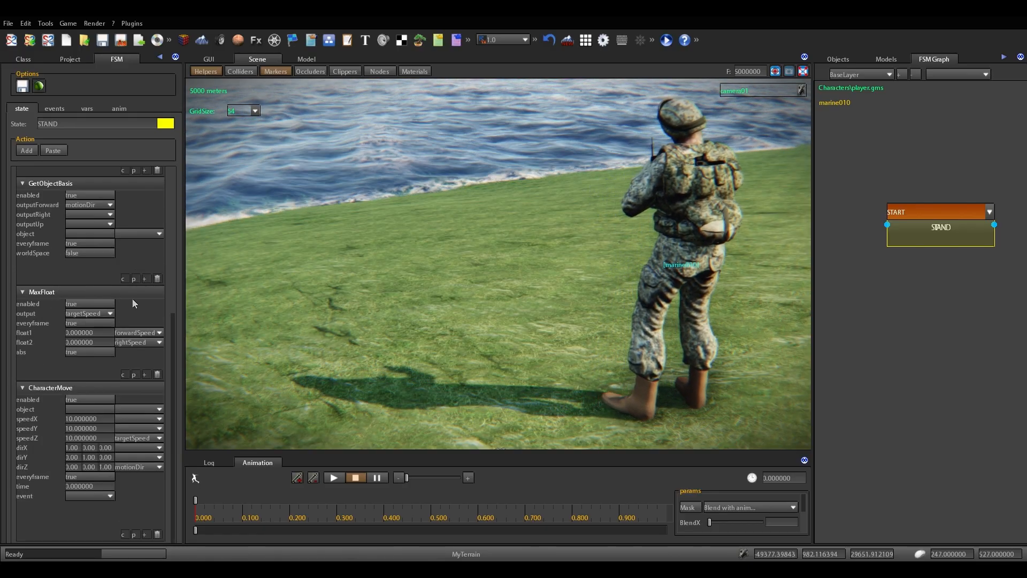
pyautogui.click(88, 419)
pyautogui.write('0')
pyautogui.doubleClick(100, 429)
pyautogui.write('0')
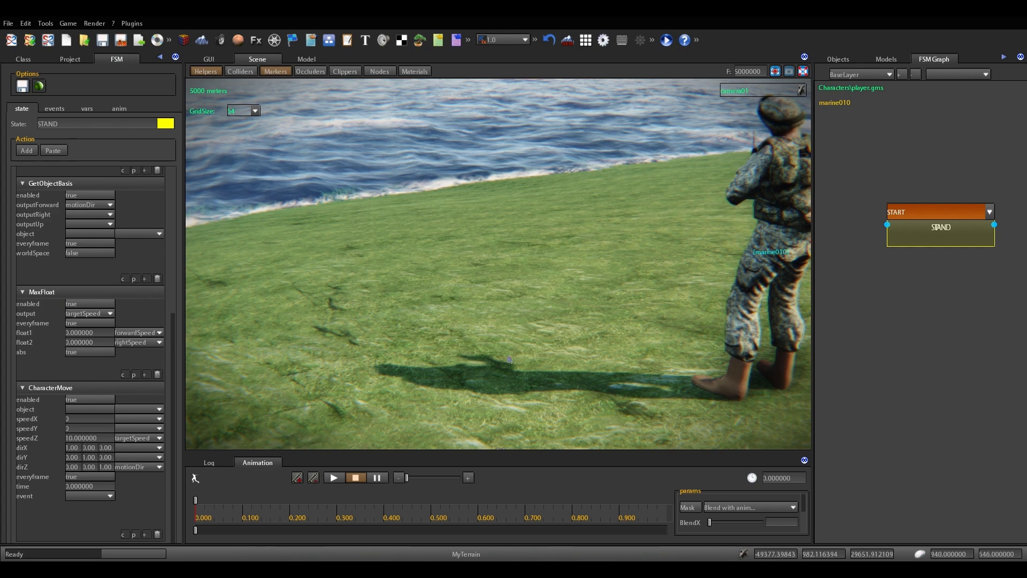
# Step: Compile the player game machine, test-run the marine's movement, and end the run
pyautogui.click(40, 87)
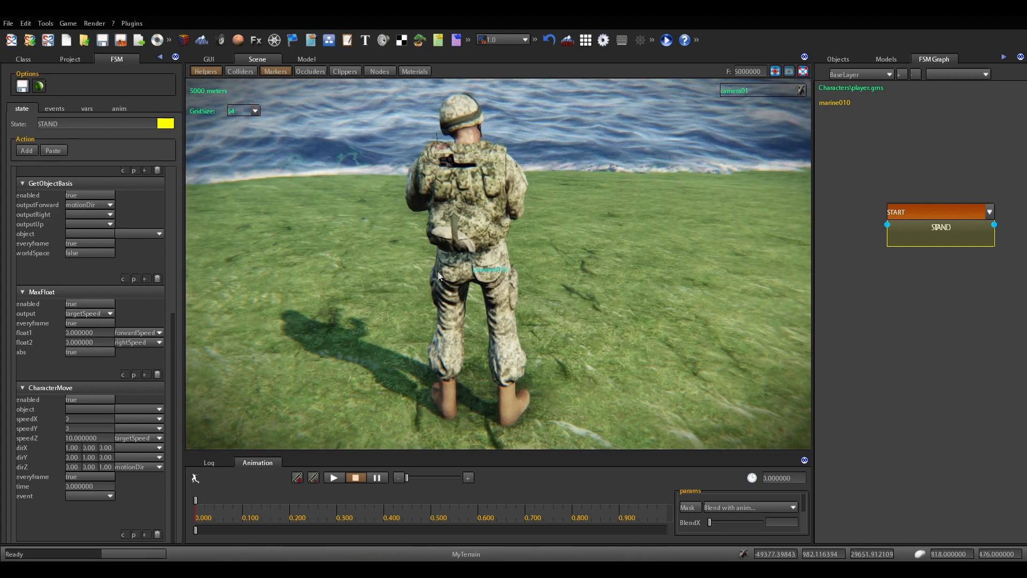
pyautogui.click(666, 41)
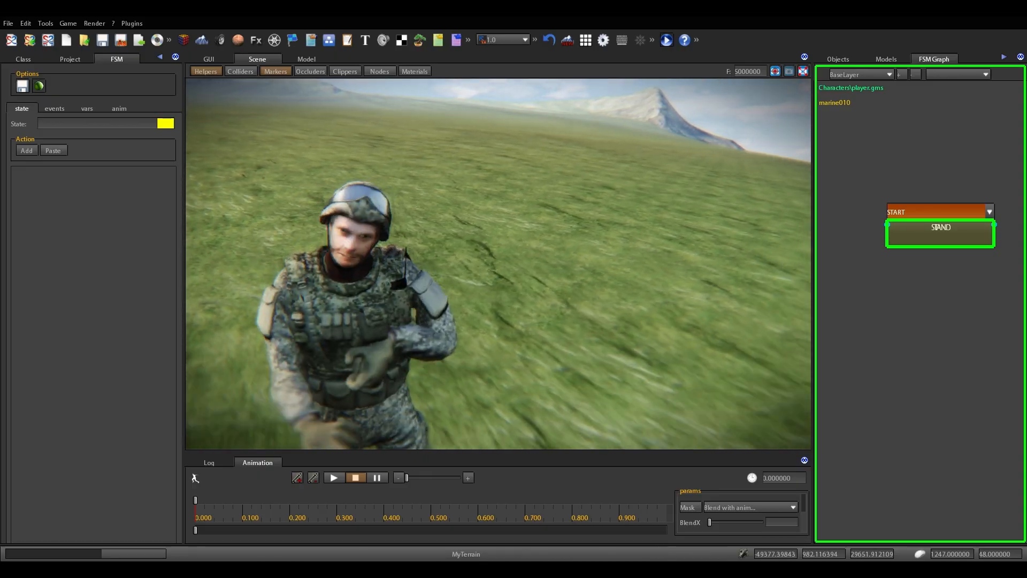
pyautogui.press('Escape')
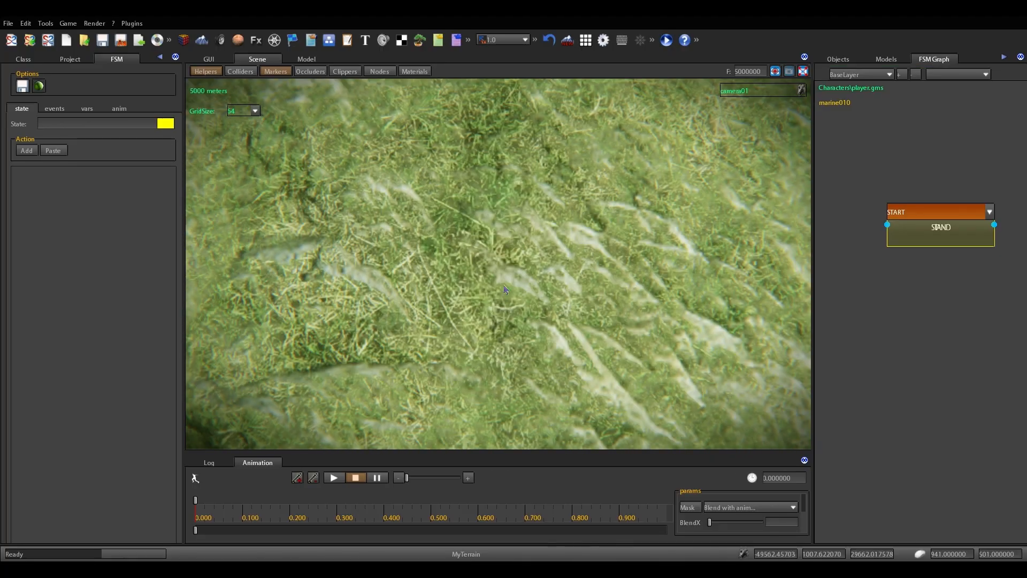
# Step: Link Blend X of the STAND state's walk1d animation to the targetSpeed variable
pyautogui.moveTo(564, 308); pyautogui.dragTo(402, 289, button='right')
pyautogui.press('a')
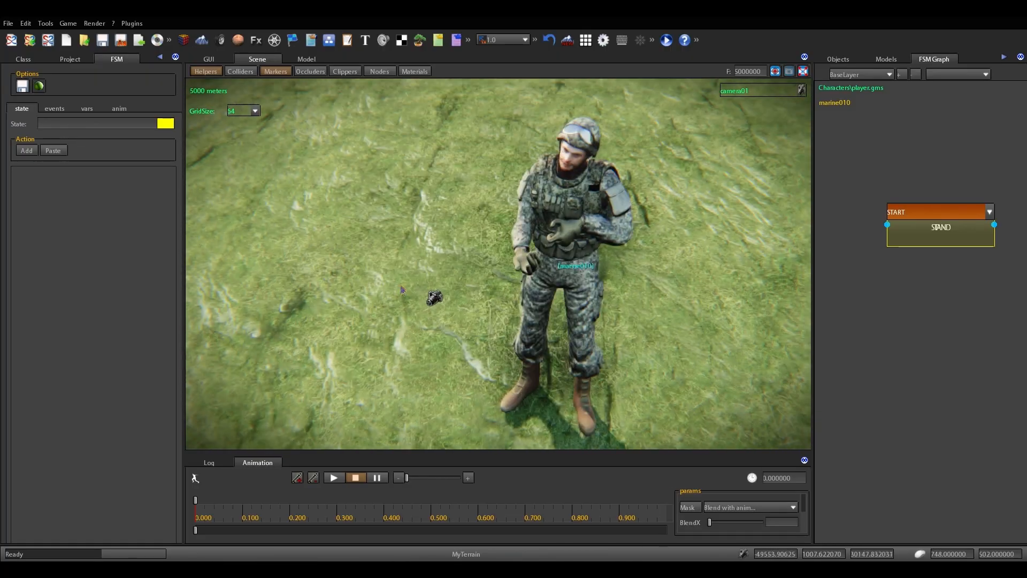
pyautogui.click(928, 229)
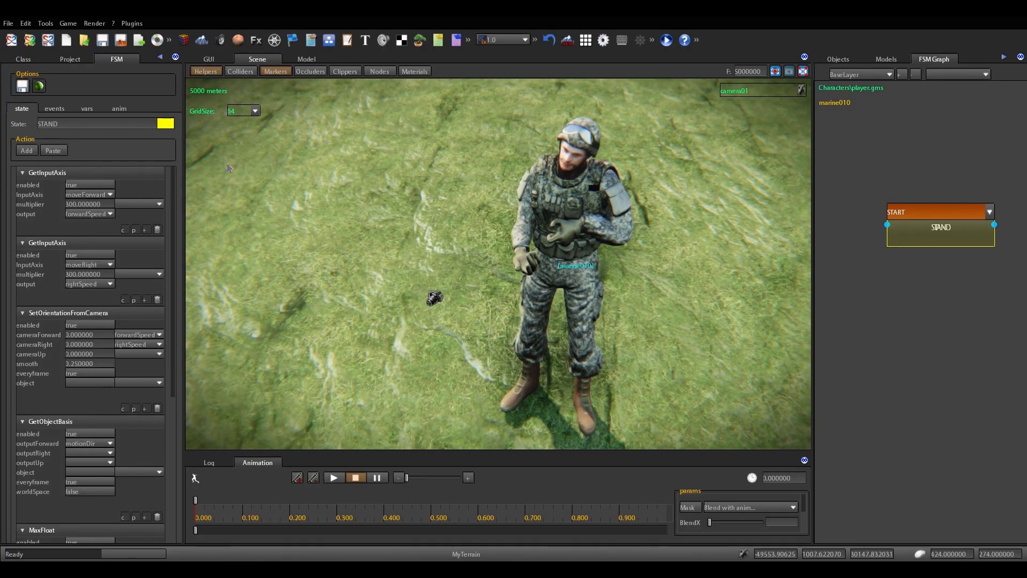
pyautogui.click(120, 109)
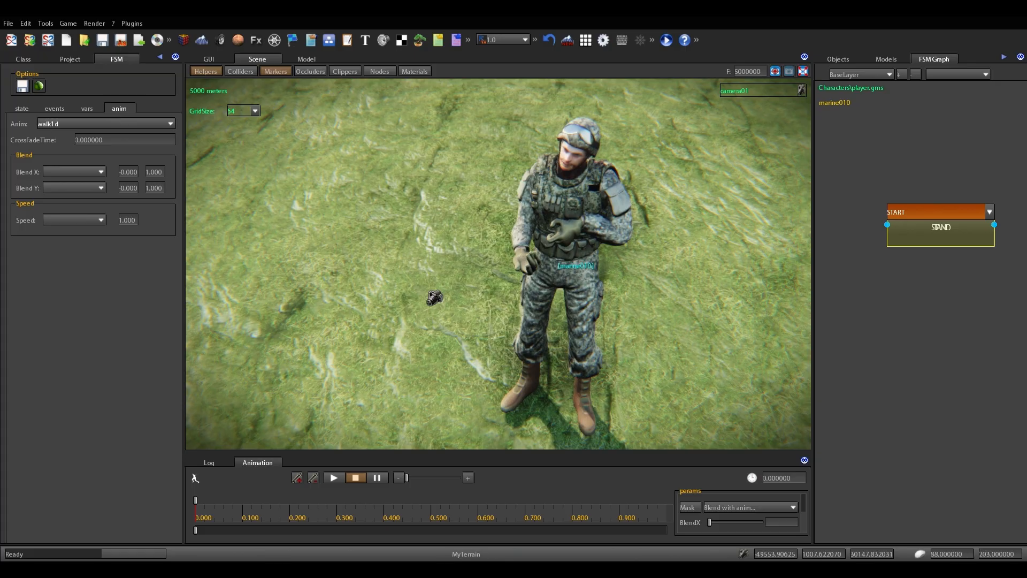
pyautogui.click(101, 221)
pyautogui.click(101, 221)
pyautogui.click(101, 221)
pyautogui.click(101, 222)
pyautogui.click(102, 172)
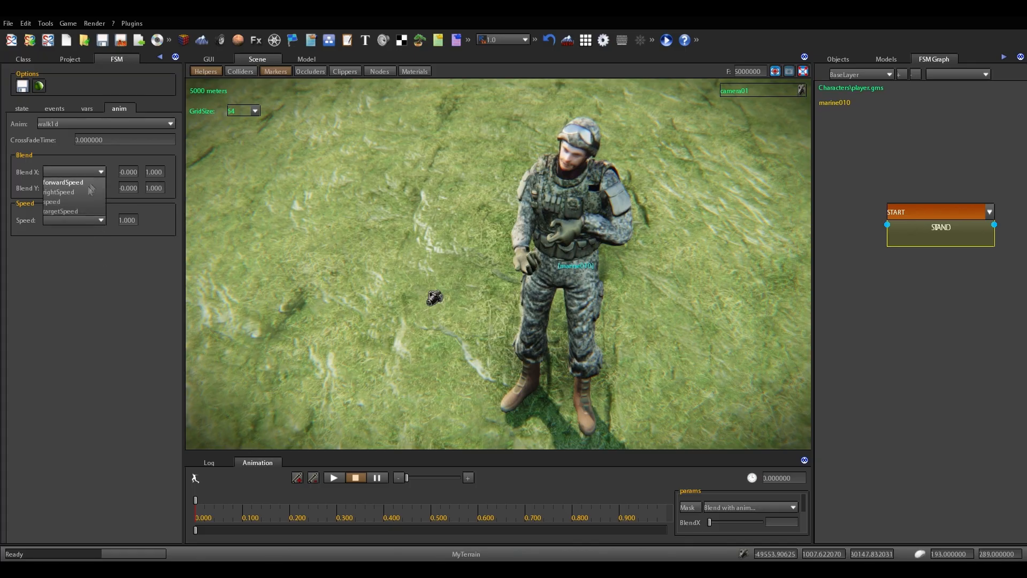
pyautogui.click(60, 211)
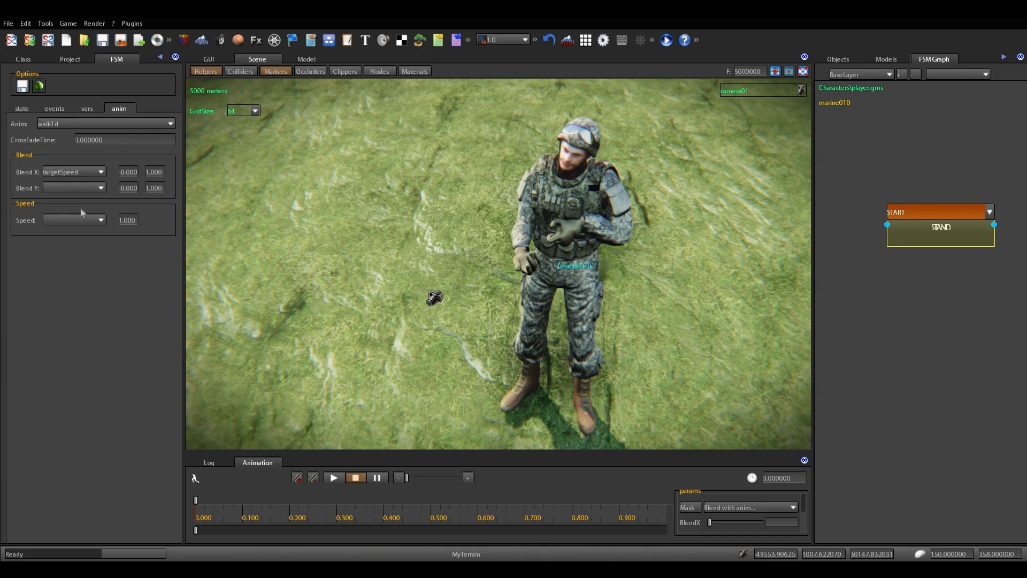
# Step: Test-run the game, moving the marine to check the animation blending, and end the run
pyautogui.click(666, 40)
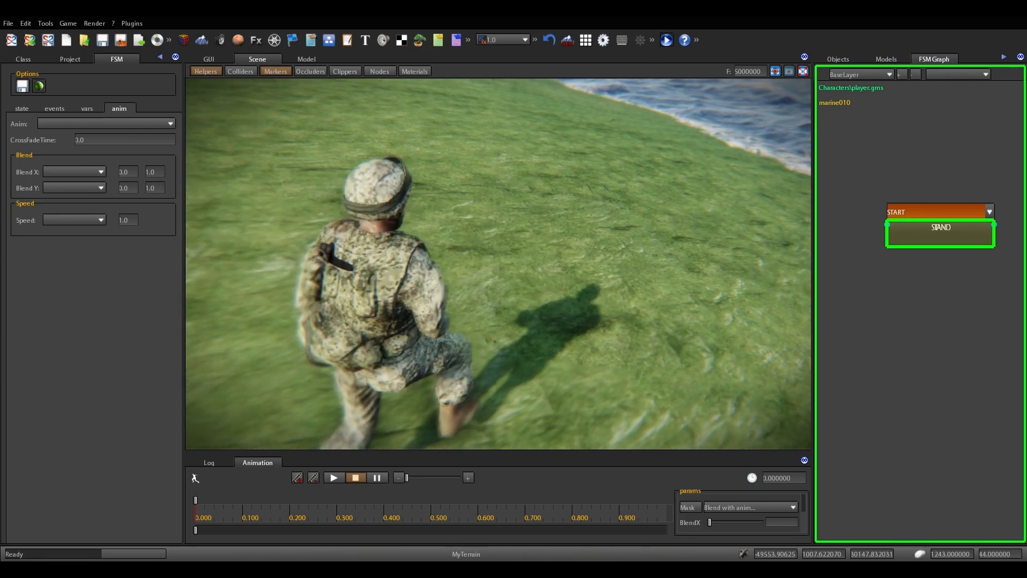
pyautogui.press('s')
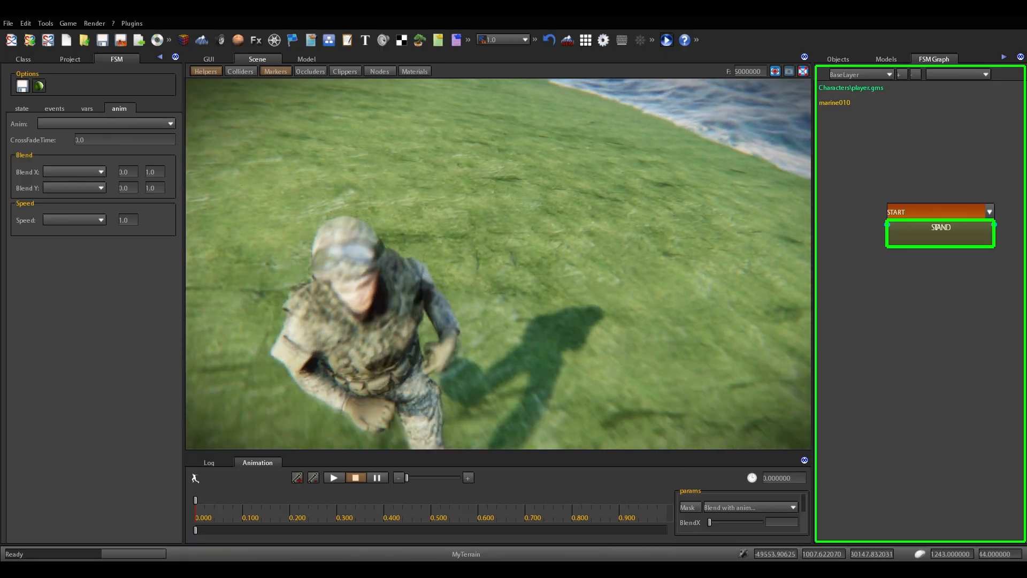
pyautogui.press('Escape')
# Step: Set the upper limit of the STAND animation's Blend X to 300 and test-run the marine walking
pyautogui.click(978, 233)
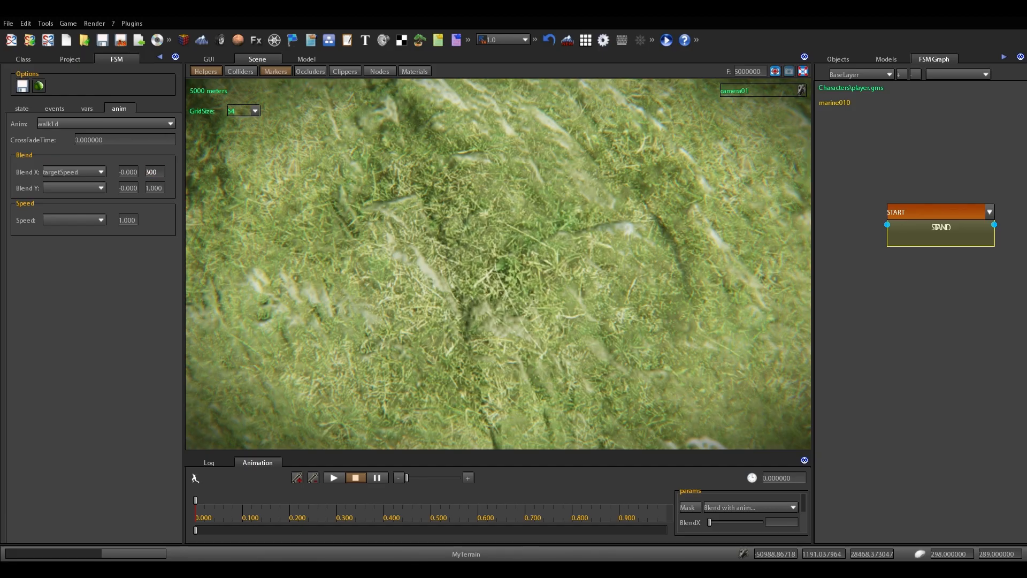
pyautogui.press('F5')
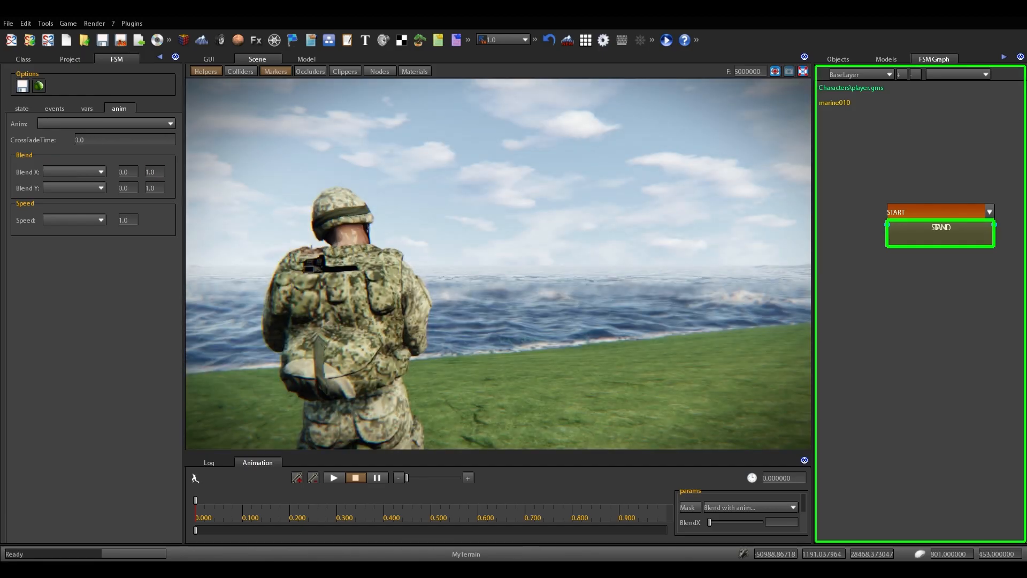
pyautogui.press('w')
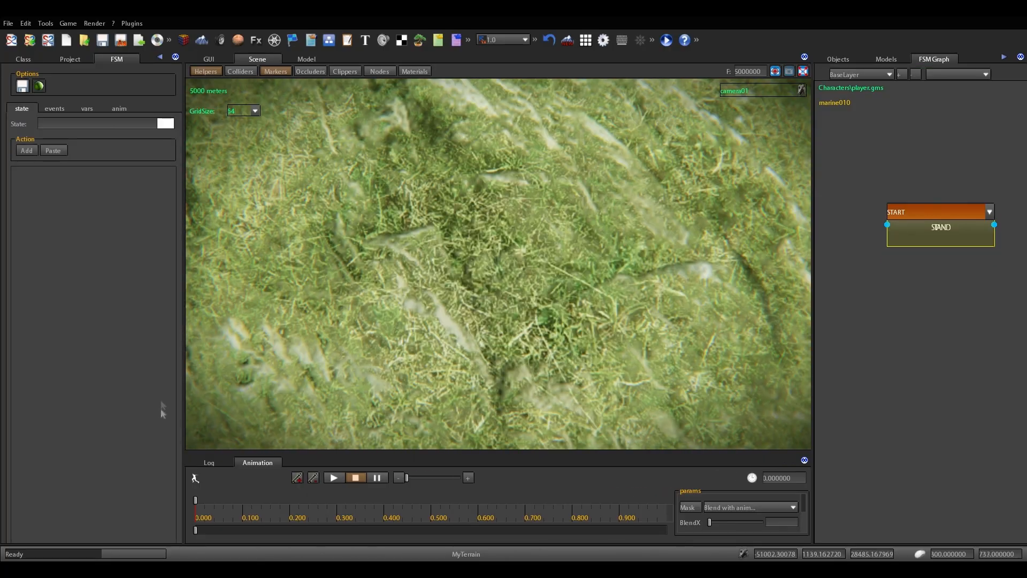
# Step: Insert a SmoothFloat action from the MATH category after MaxFloat in the STAND state
pyautogui.click(976, 244)
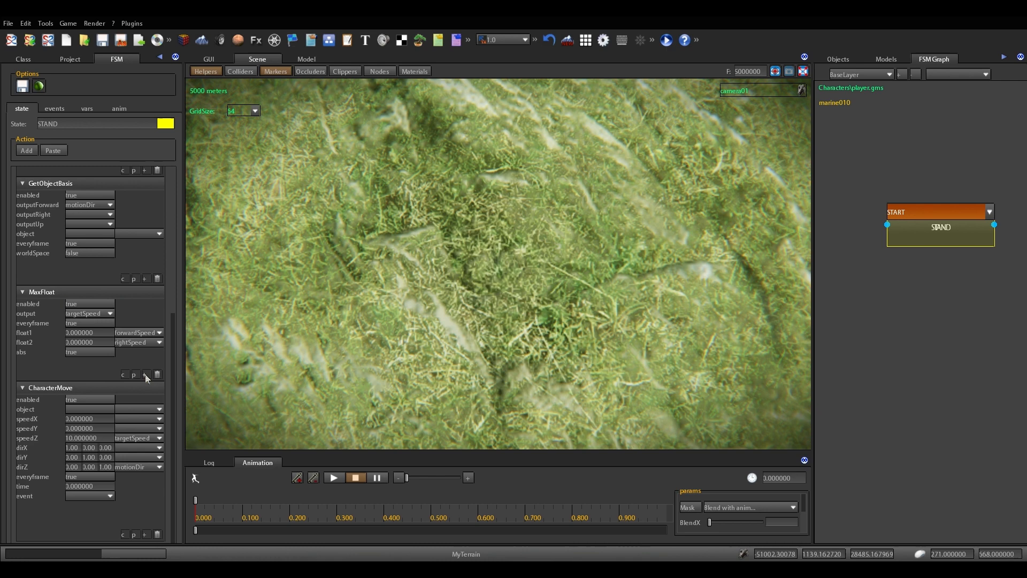
pyautogui.click(145, 375)
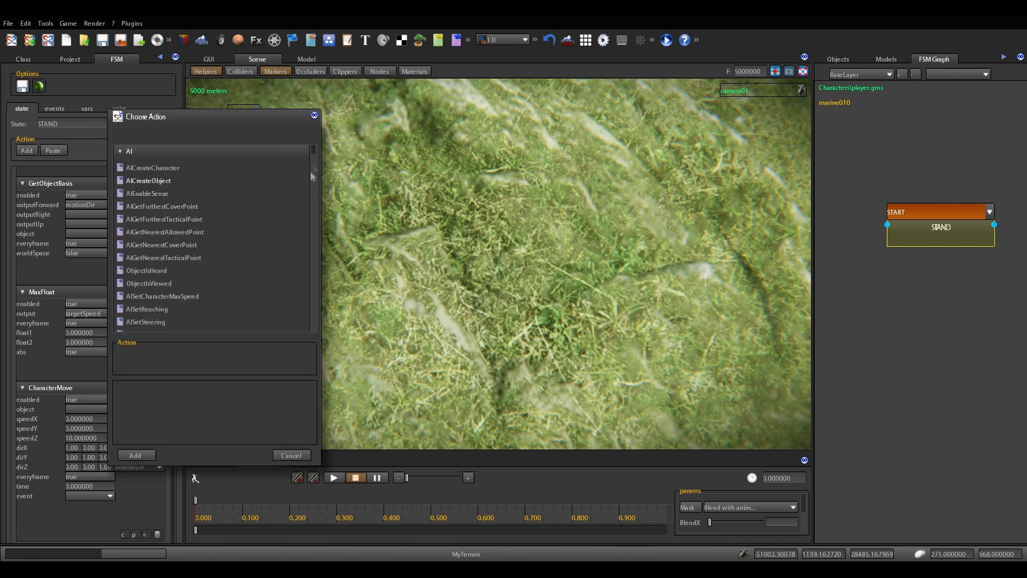
pyautogui.moveTo(315, 150); pyautogui.dragTo(317, 210)
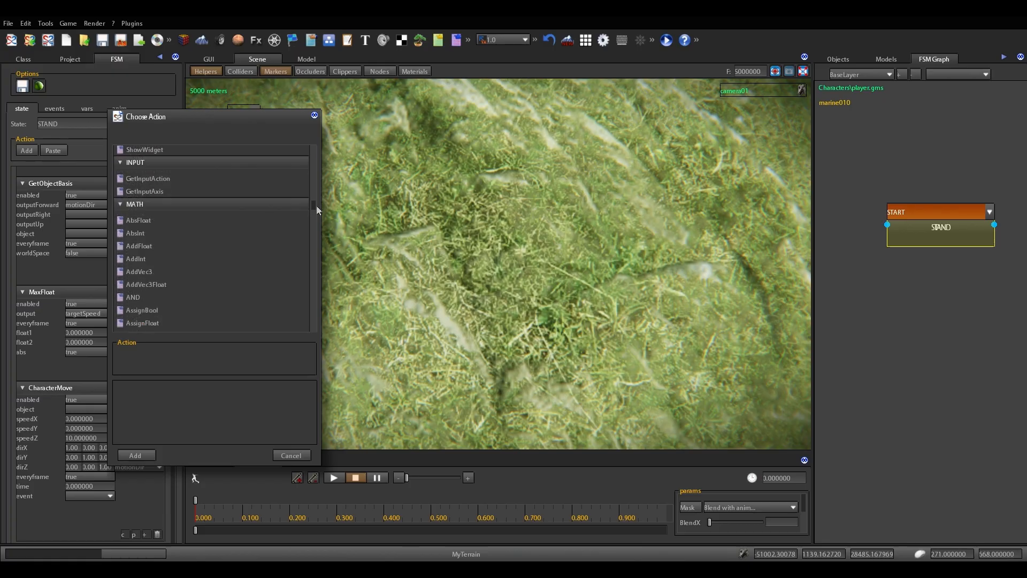
pyautogui.scroll(-10, 169, 223)
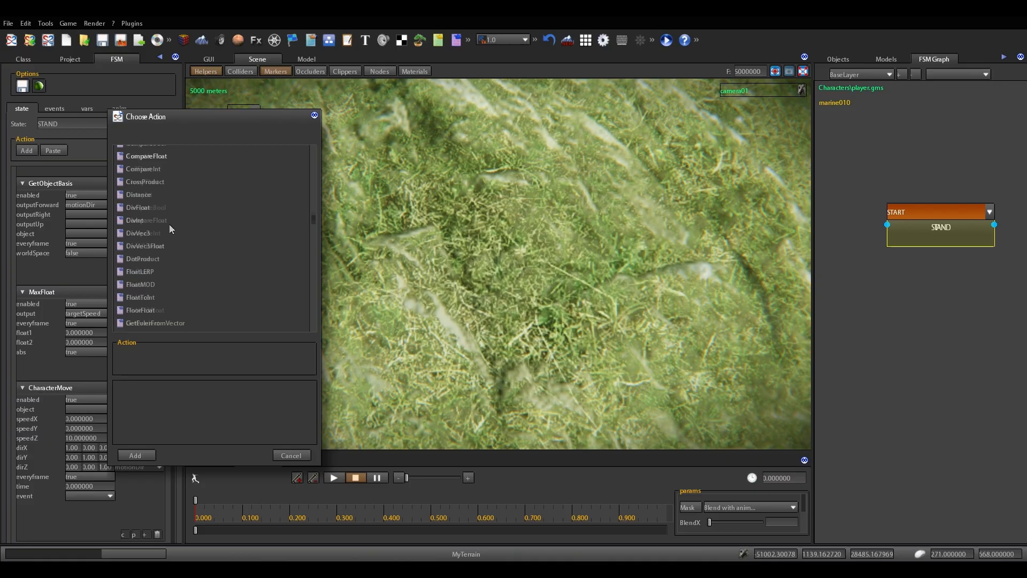
pyautogui.scroll(-5, 169, 224)
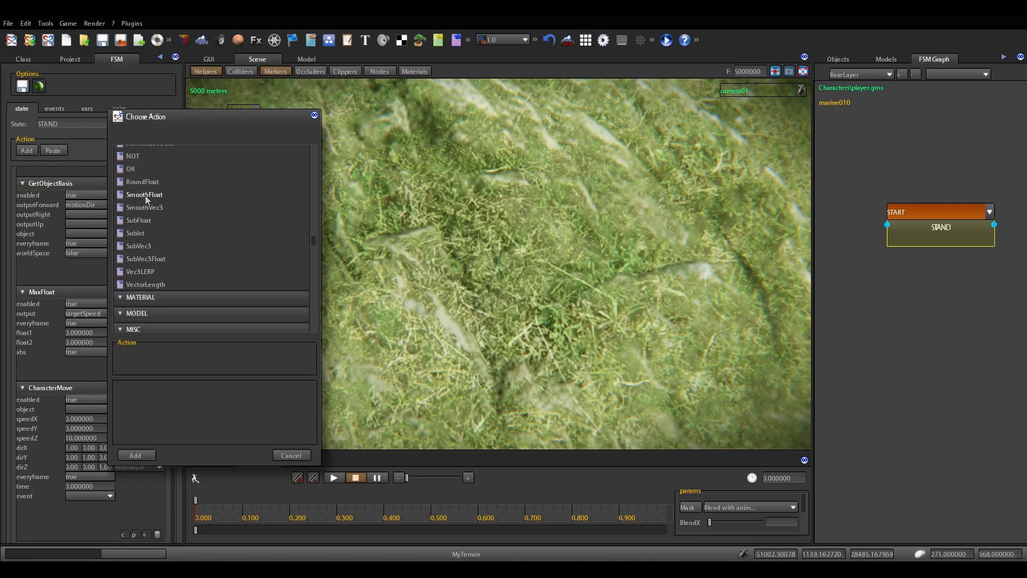
pyautogui.click(145, 195)
pyautogui.click(136, 456)
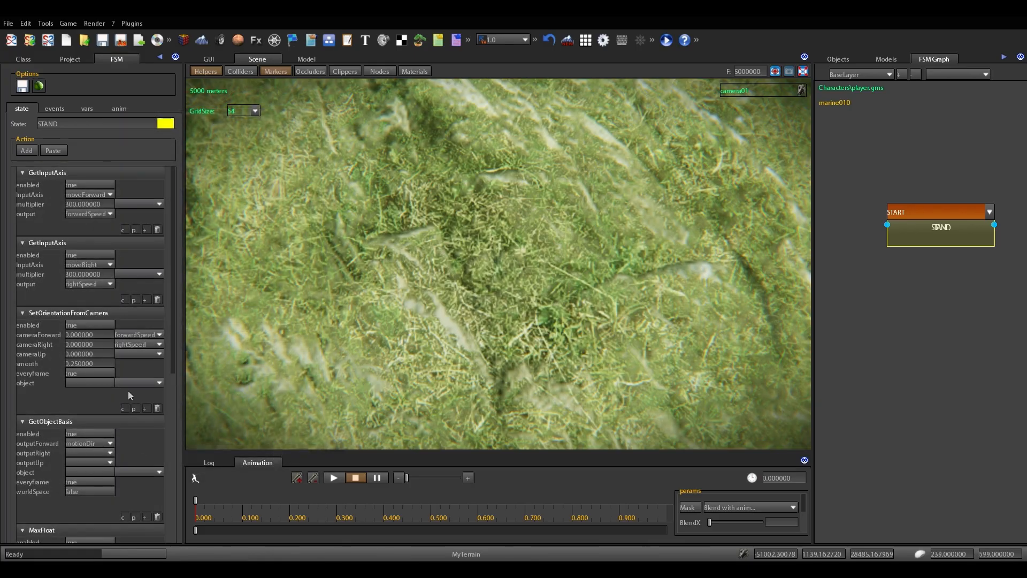
# Step: Configure SmoothFloat with output speed, targetFloat linked to targetSpeed, and smooth 0.8
pyautogui.scroll(-5, 129, 391)
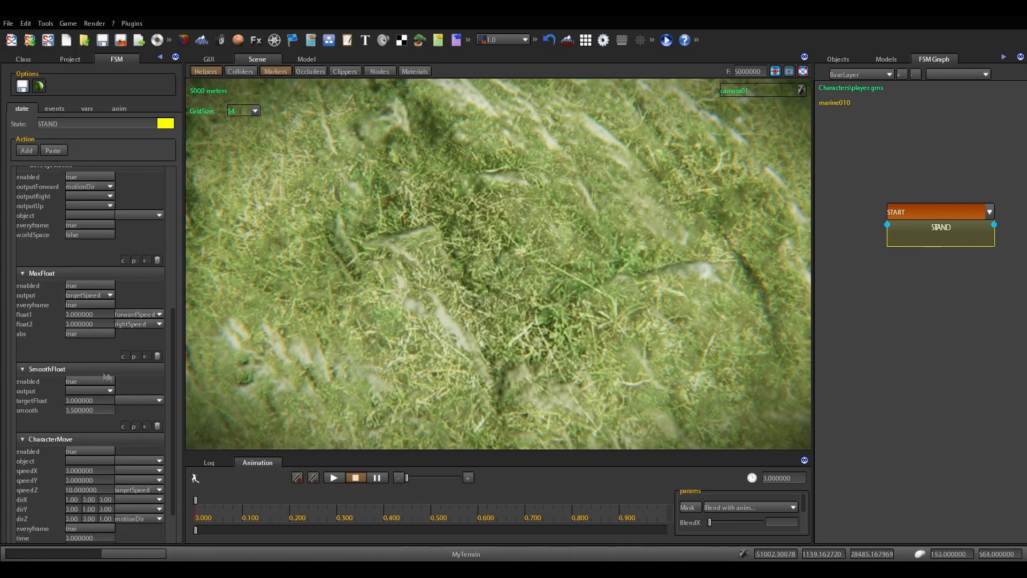
pyautogui.click(111, 391)
pyautogui.click(88, 430)
pyautogui.click(159, 400)
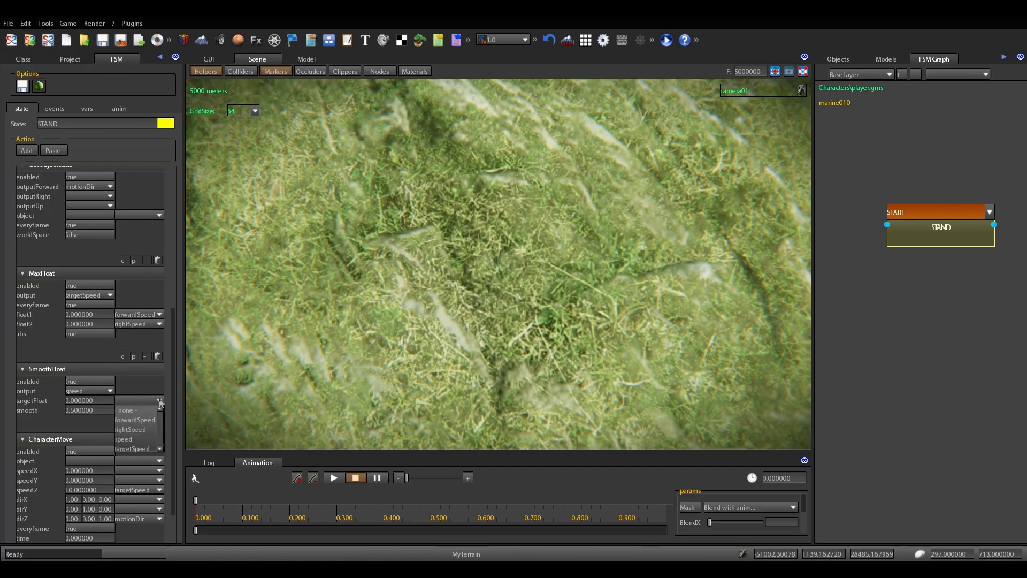
pyautogui.click(138, 450)
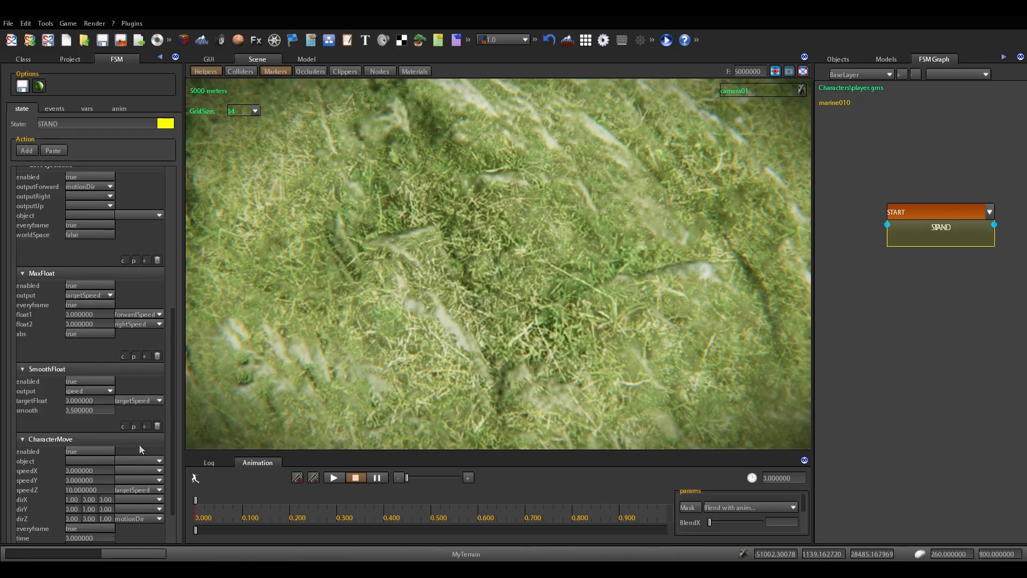
pyautogui.click(104, 410)
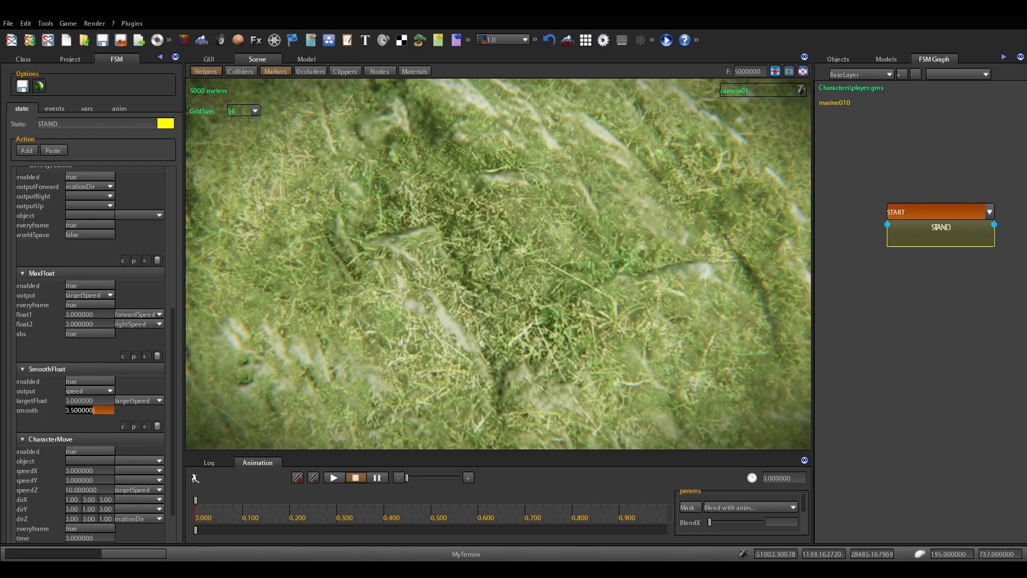
pyautogui.write('0.8')
pyautogui.press('Return')
# Step: Link CharacterMove's speedZ to the speed variable and test-run the game
pyautogui.scroll(-2, 105, 411)
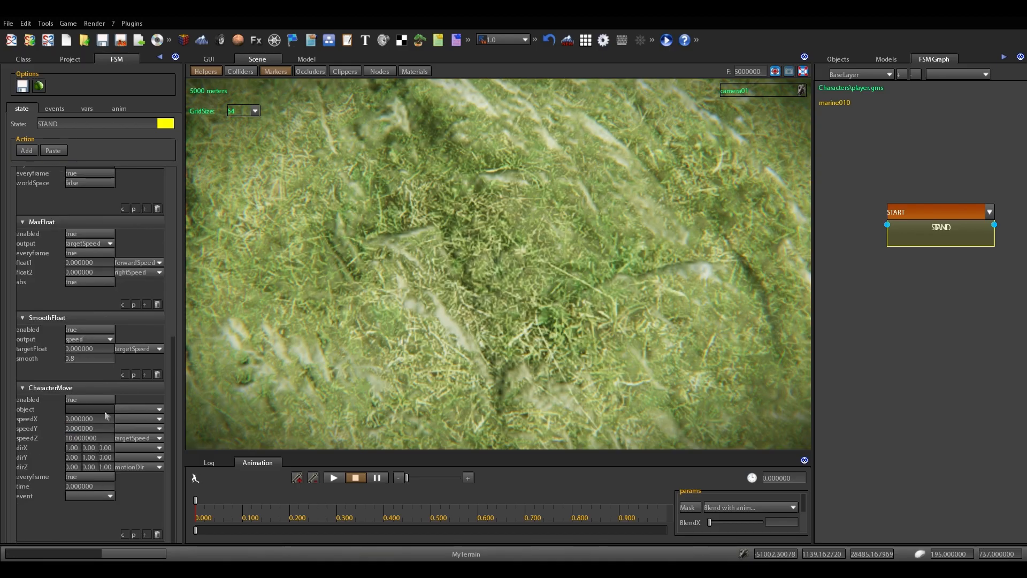
pyautogui.click(138, 437)
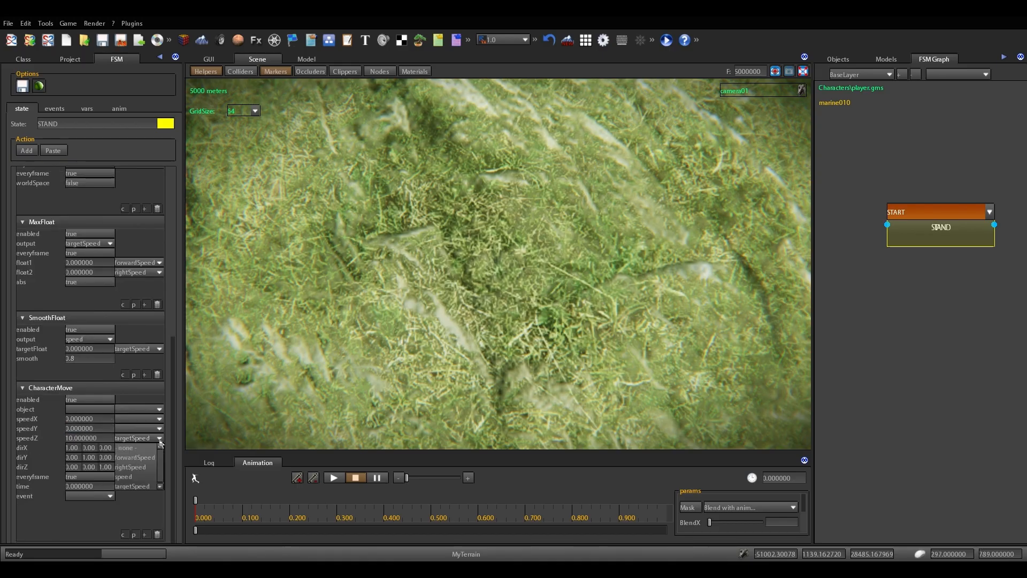
pyautogui.click(133, 476)
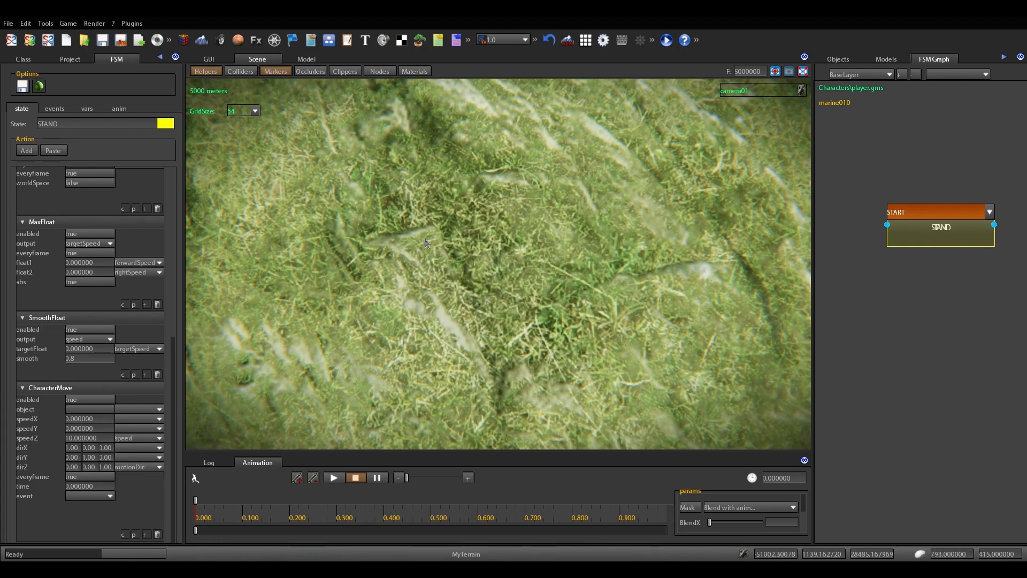
pyautogui.press('F5')
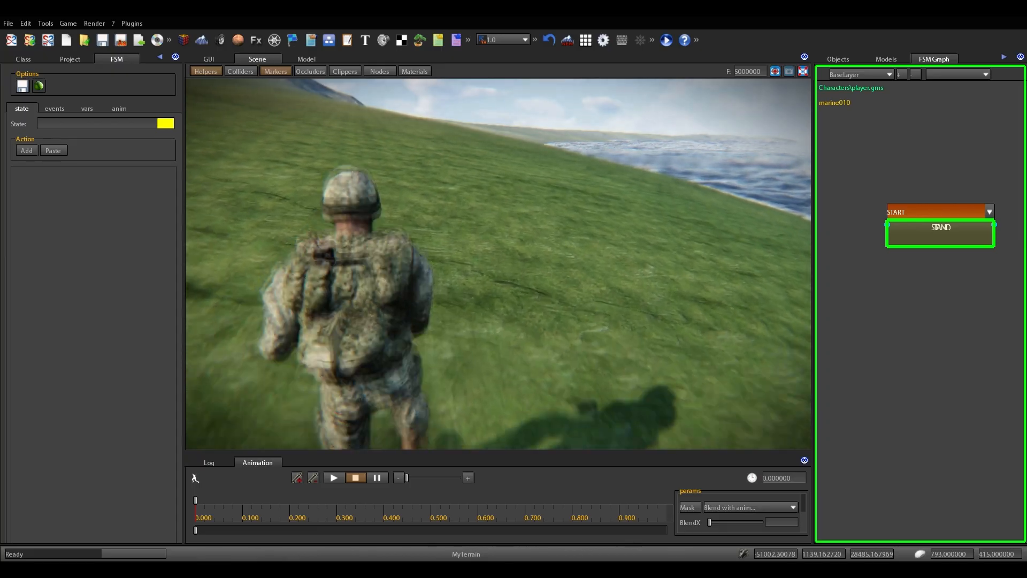
pyautogui.press('Escape')
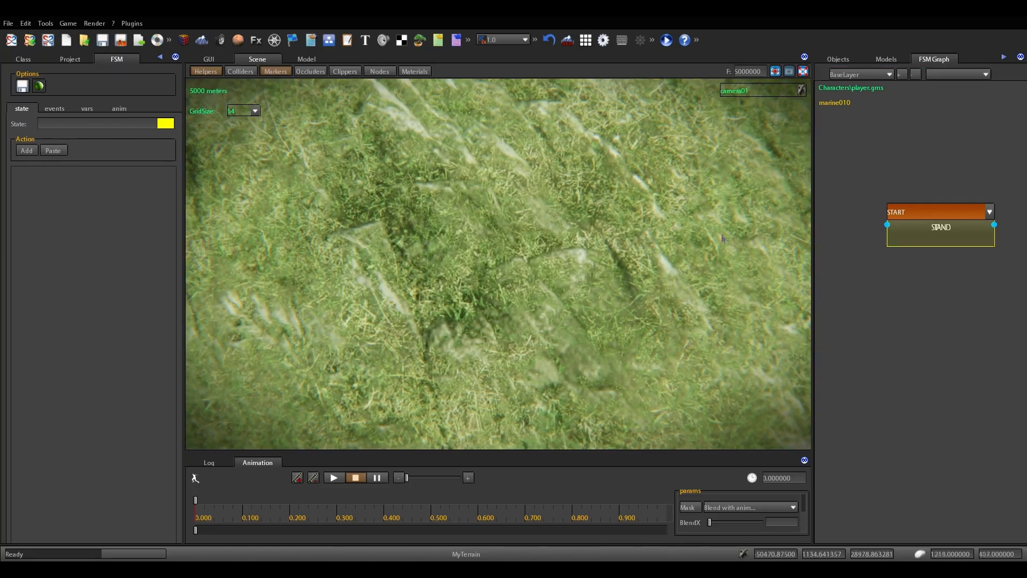
# Step: Set SmoothFloat's smooth value to 0.5 in the STAND state
pyautogui.click(915, 231)
pyautogui.scroll(-10, 141, 333)
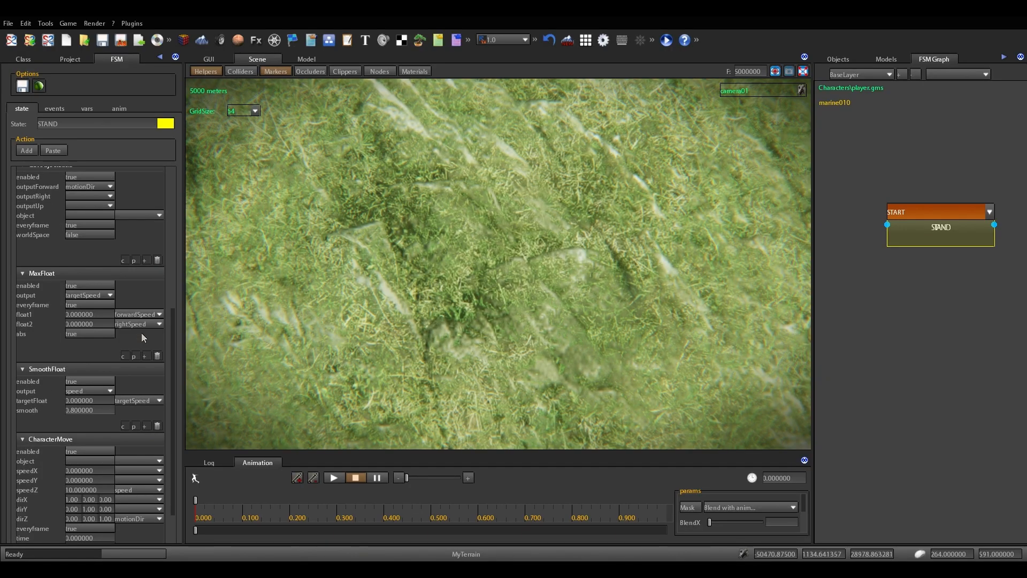
pyautogui.click(98, 410)
pyautogui.write('0.5')
pyautogui.press('Return')
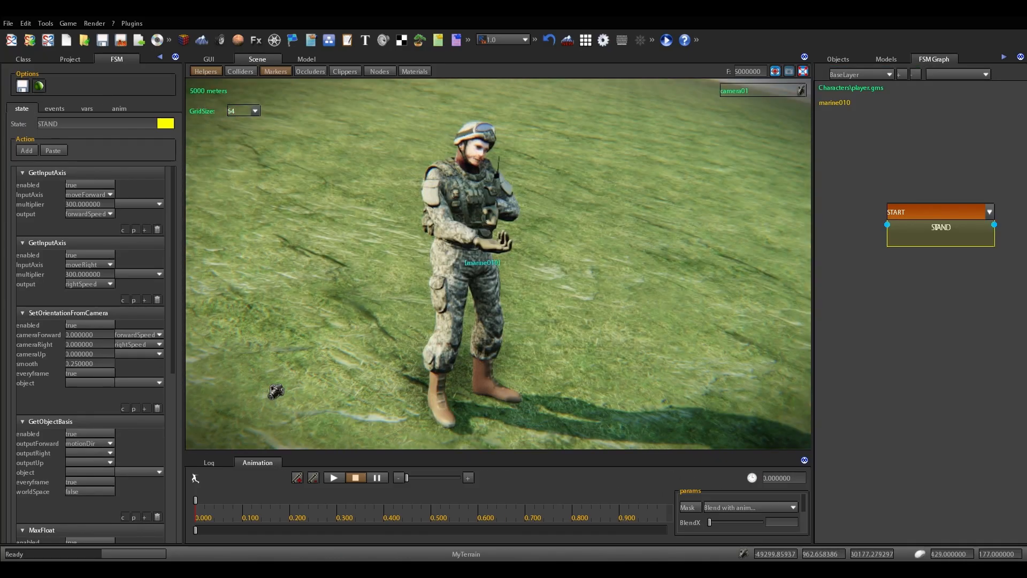
# Step: Link the STAND animation's Speed to targetSpeed with a value of 320
pyautogui.click(119, 109)
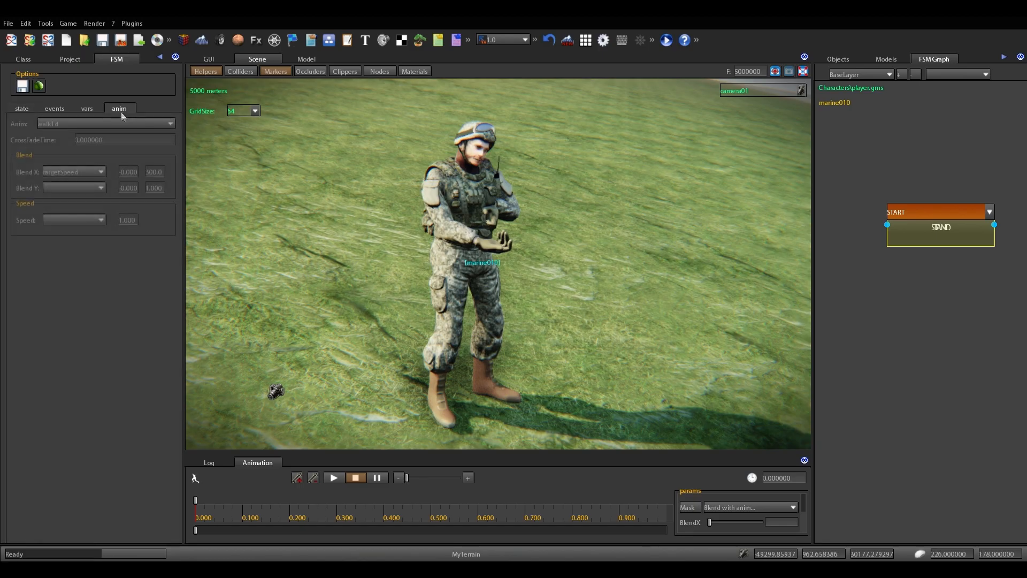
pyautogui.click(101, 224)
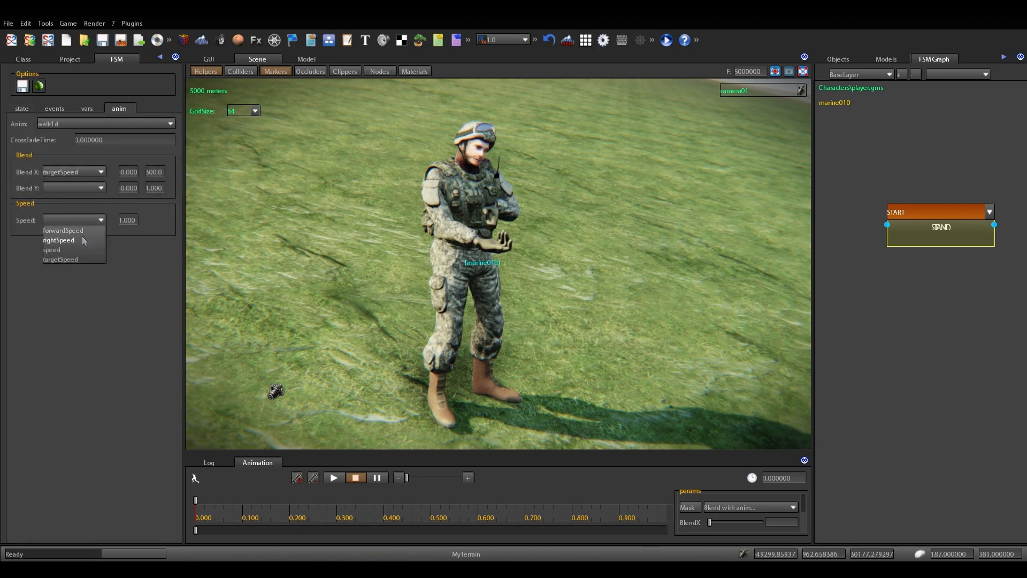
pyautogui.click(62, 260)
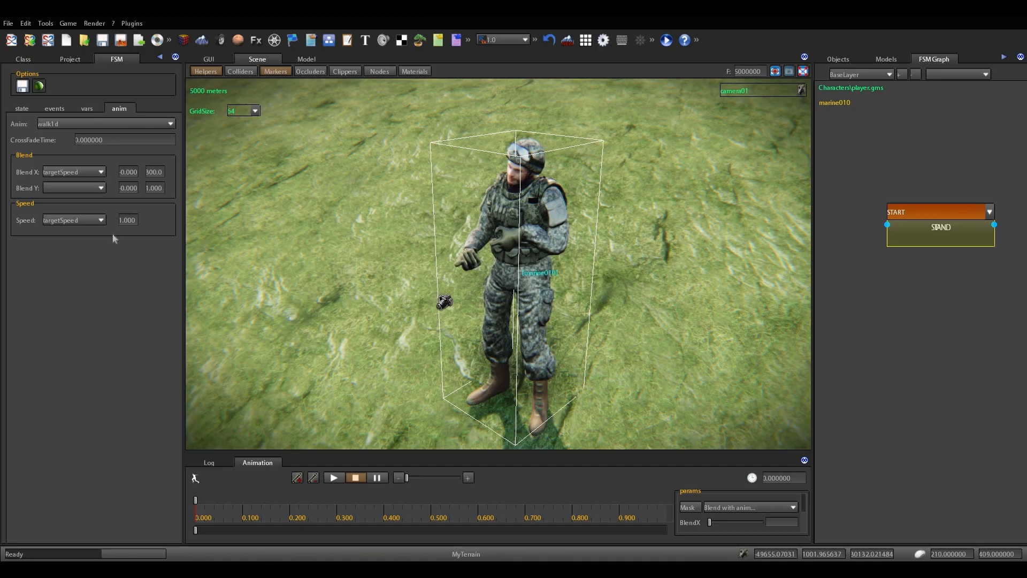
pyautogui.click(123, 219)
pyautogui.write('320')
pyautogui.press('Return')
# Step: Display the FSM's local variables and test-run the game, walking the marine forward
pyautogui.click(91, 110)
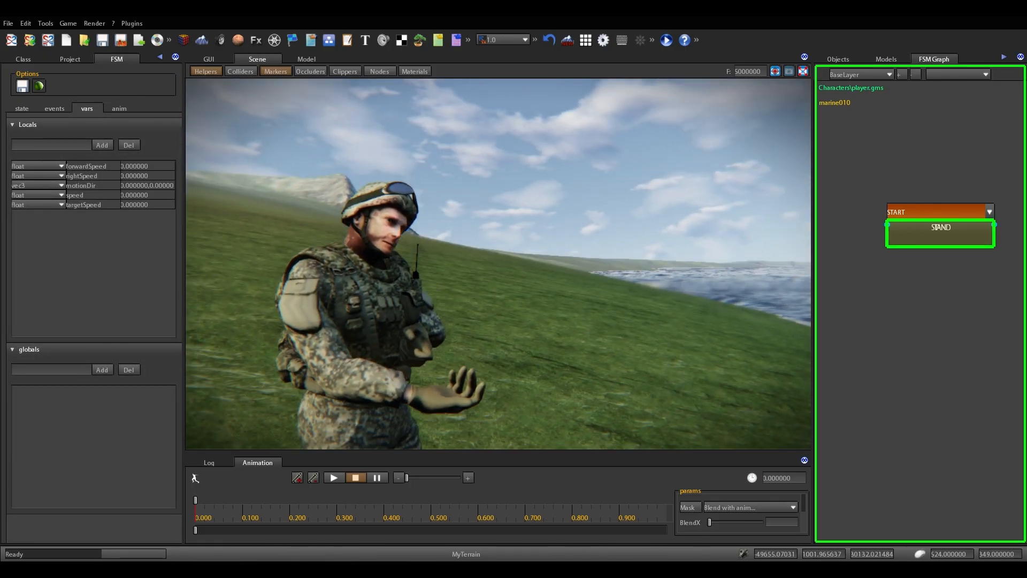
pyautogui.press('w')
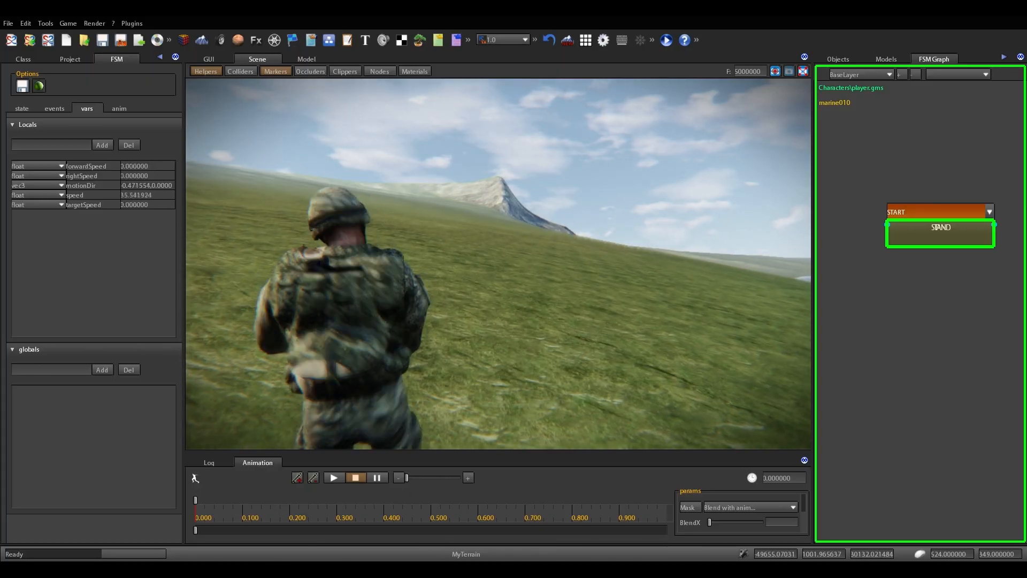
pyautogui.press('Escape')
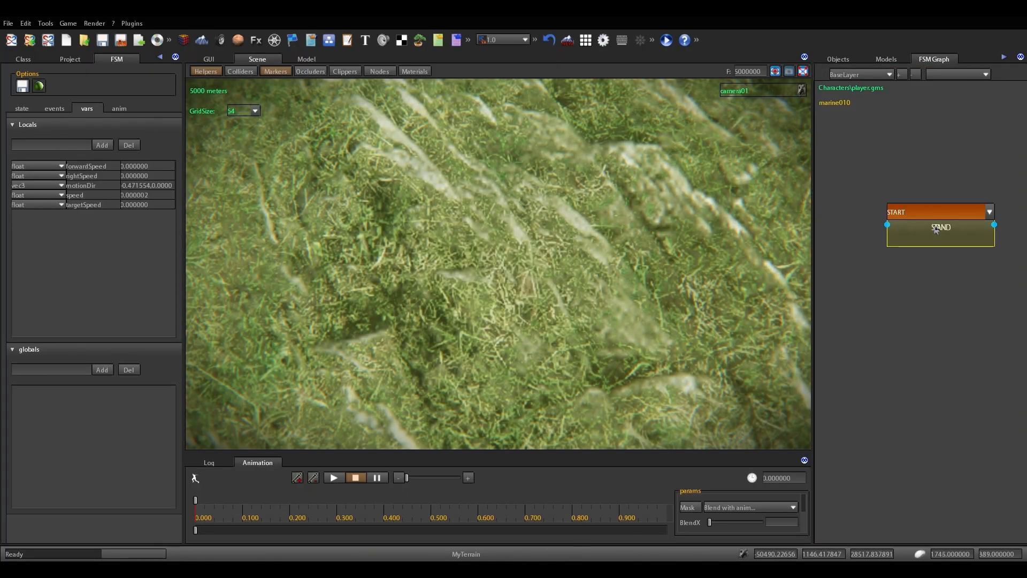
# Step: Run the game again and move the marine forward in repeated bursts, checking his animation against speed and targetSpeed
pyautogui.press('F5')
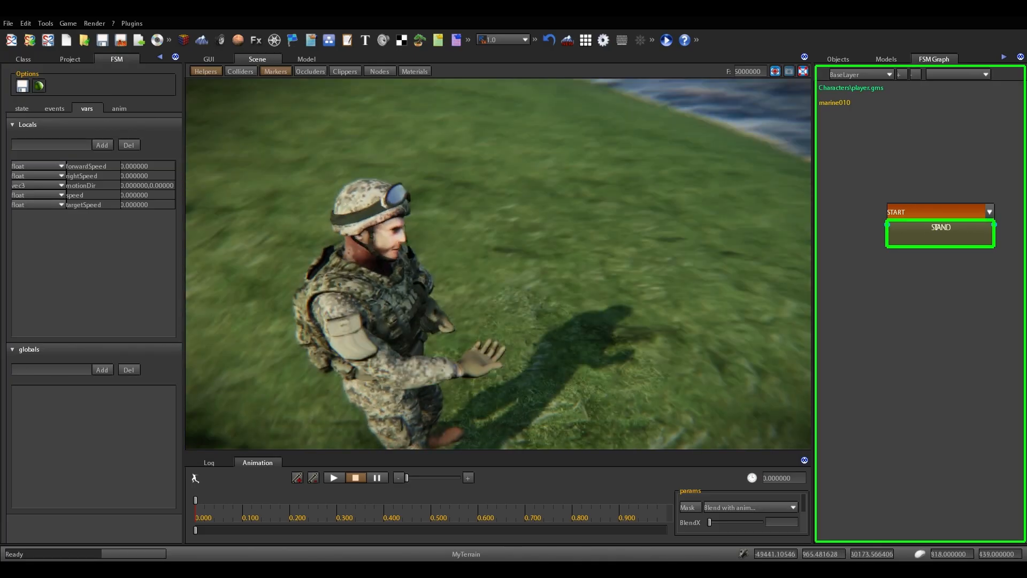
pyautogui.press('w')
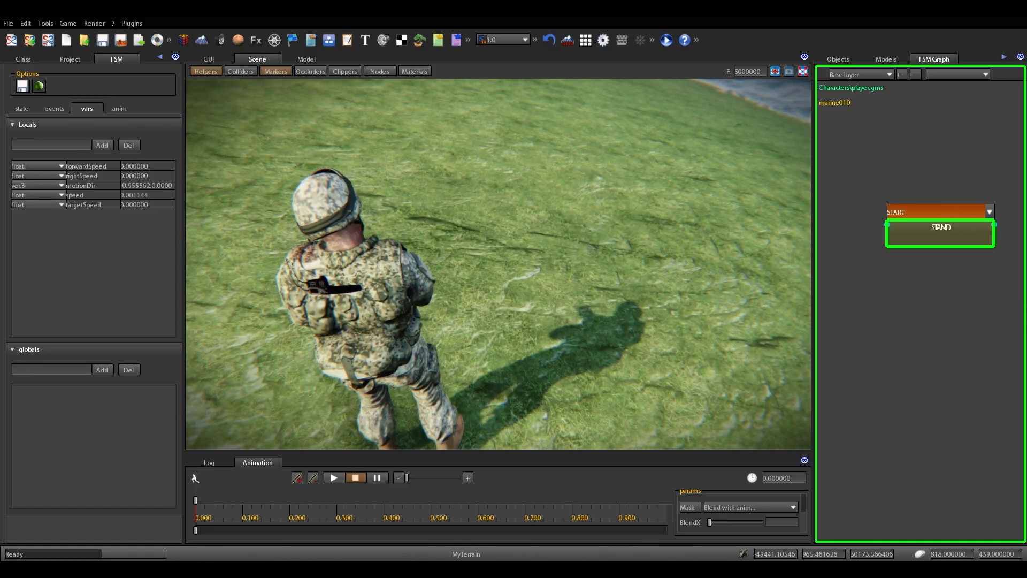
pyautogui.press('w')
pyautogui.press('w')
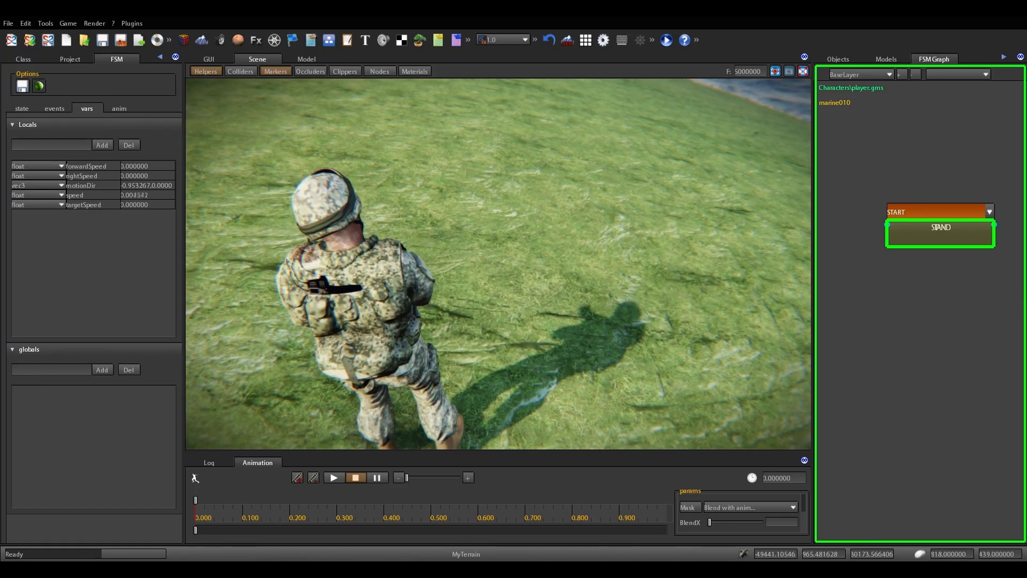
pyautogui.press('w')
pyautogui.press('w')
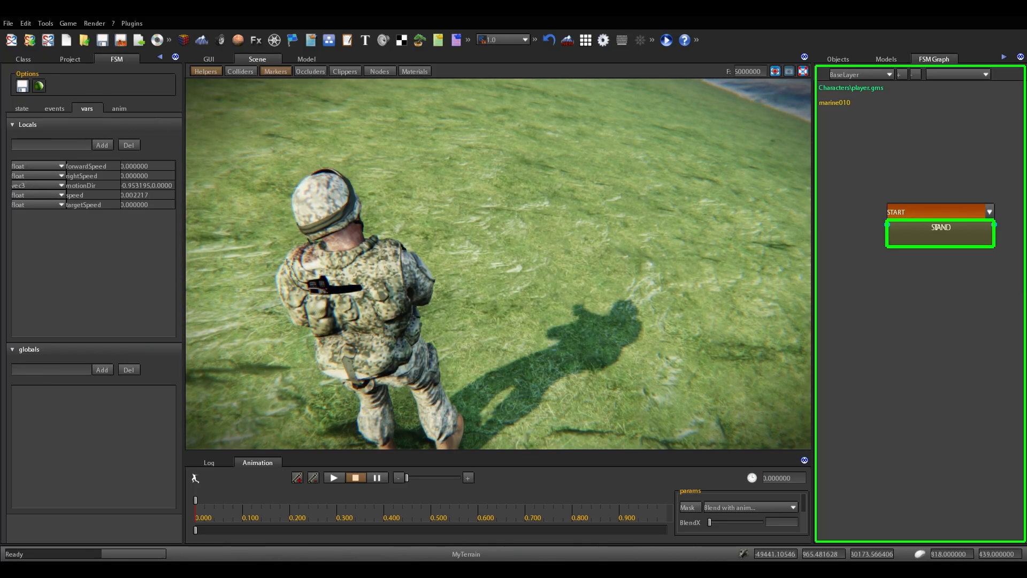
pyautogui.press('Escape')
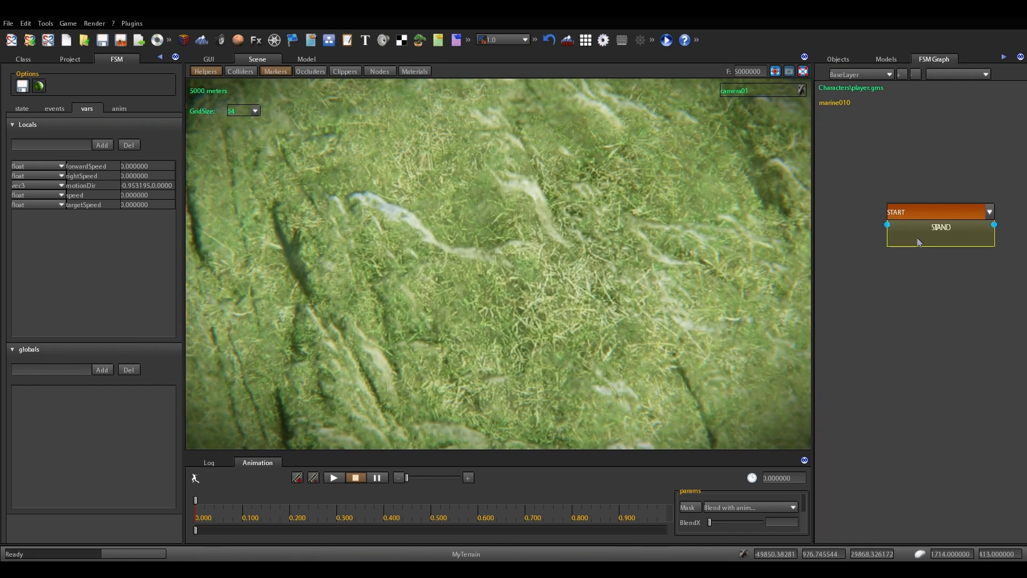
# Step: Link both Speed and Blend X of the STAND state's walk animation to the speed variable
pyautogui.click(120, 109)
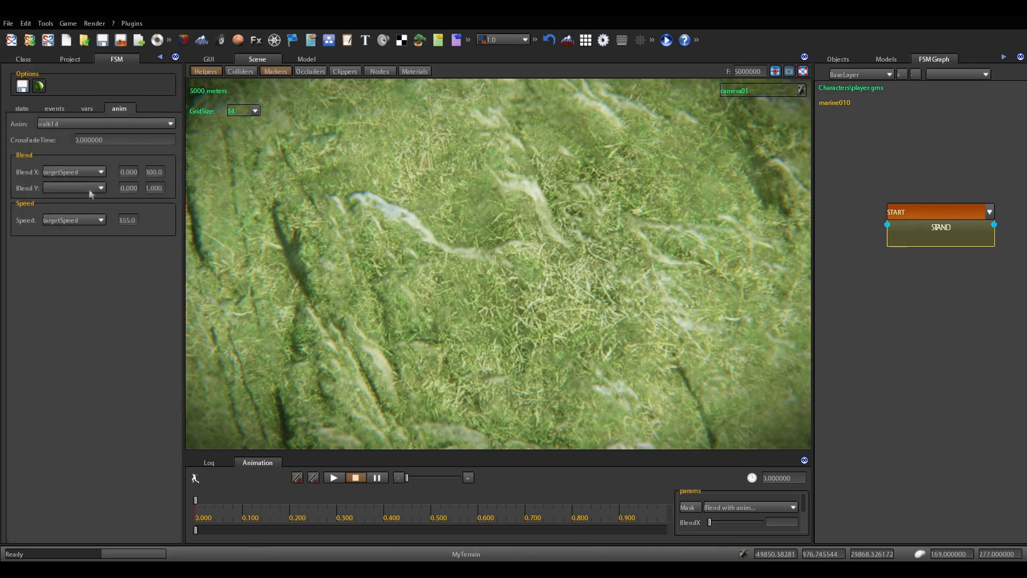
pyautogui.click(102, 221)
pyautogui.click(57, 250)
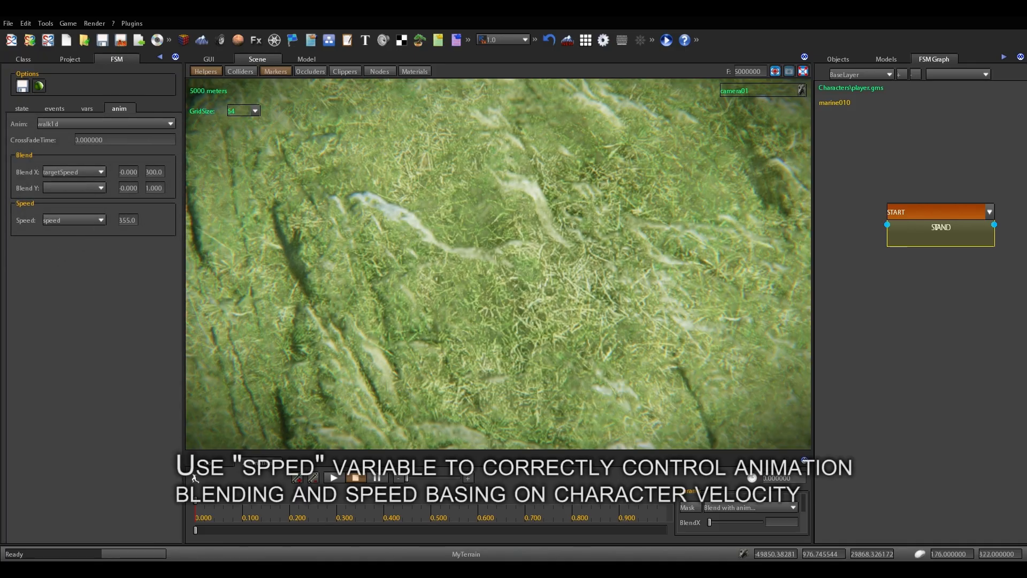
pyautogui.click(101, 172)
pyautogui.click(65, 206)
# Step: Test-run the game with the local variables displayed, walking the marine forward to check the animation blending
pyautogui.click(97, 110)
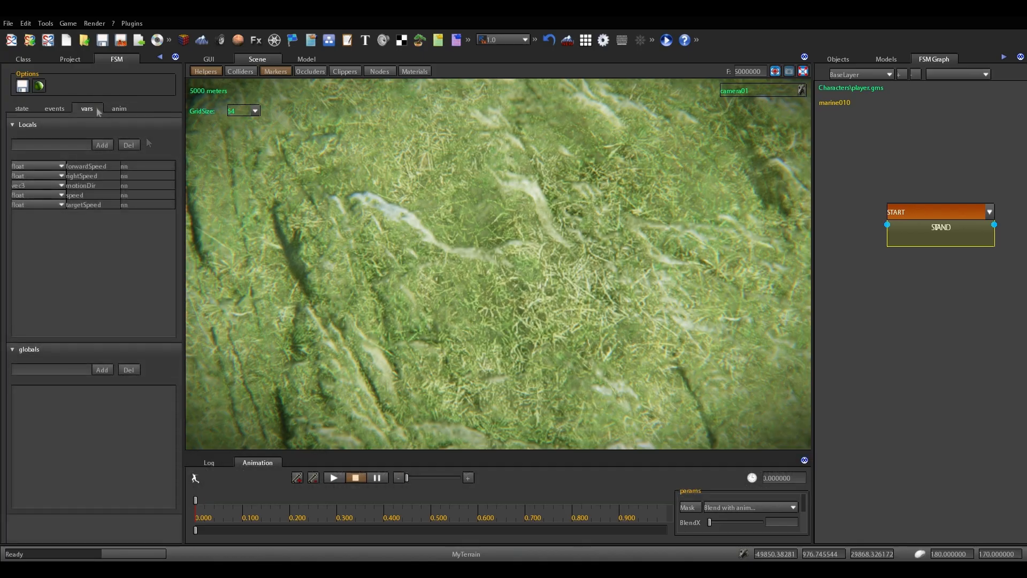
pyautogui.press('F5')
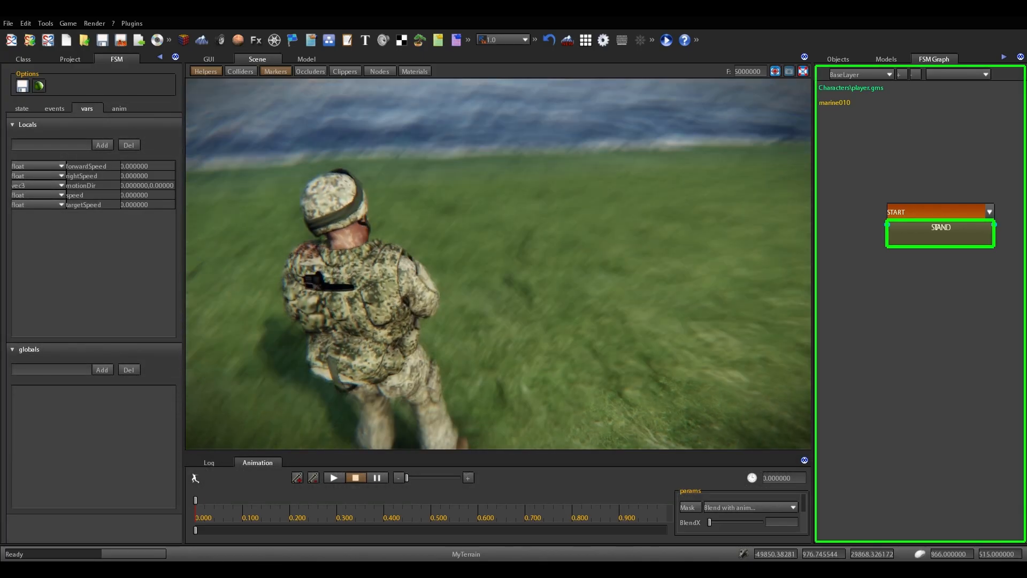
pyautogui.press('w')
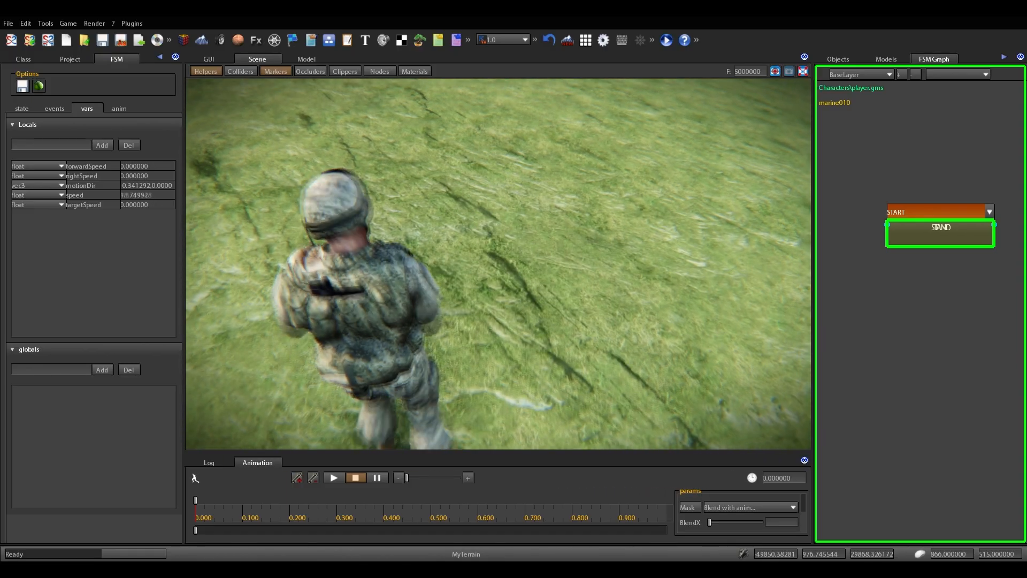
pyautogui.press('Escape')
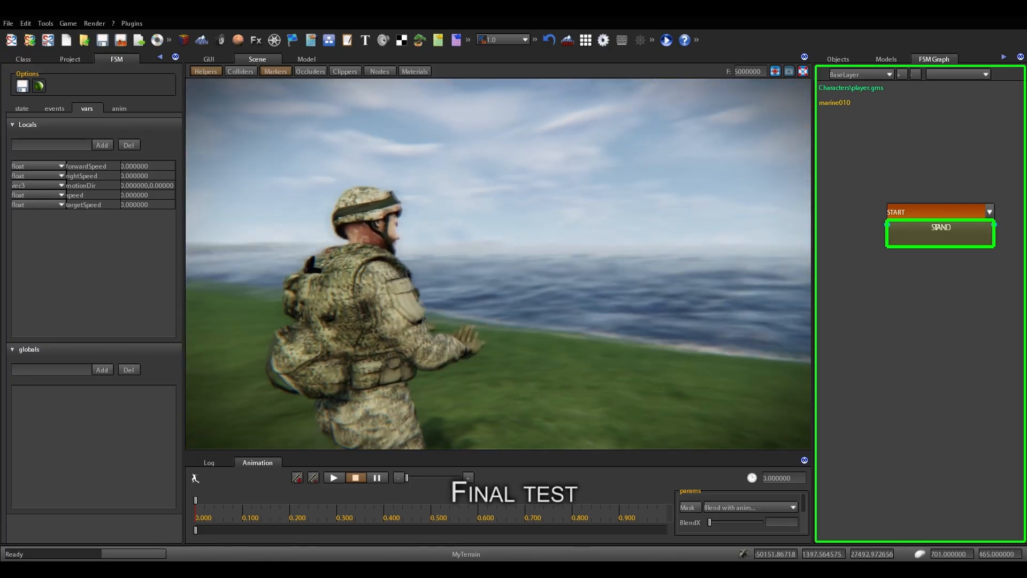
# Step: Perform a final test run, moving the marine forward and sideways to check his movement and walk animation
pyautogui.press('a')
pyautogui.press('w')
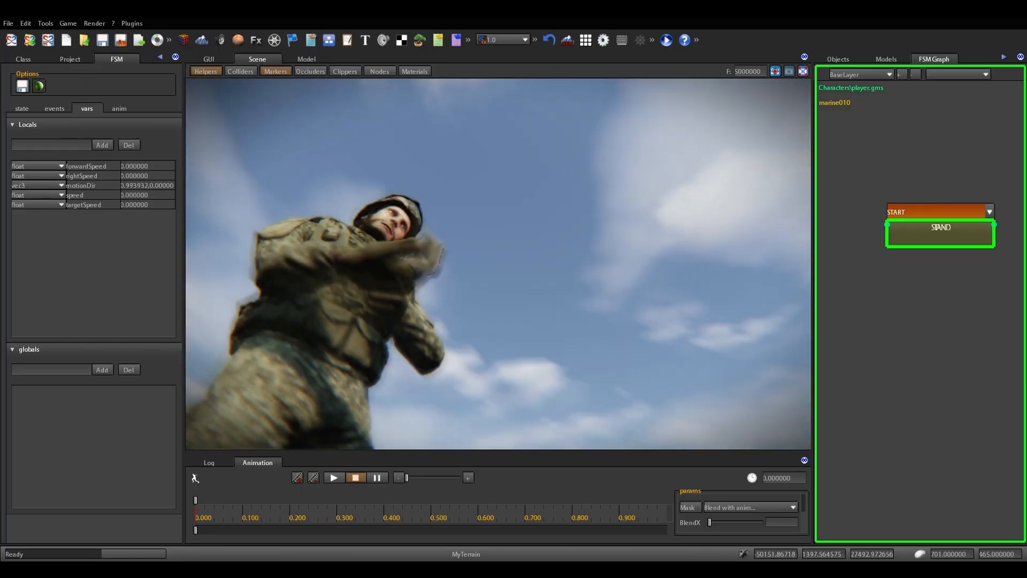
pyautogui.press('a')
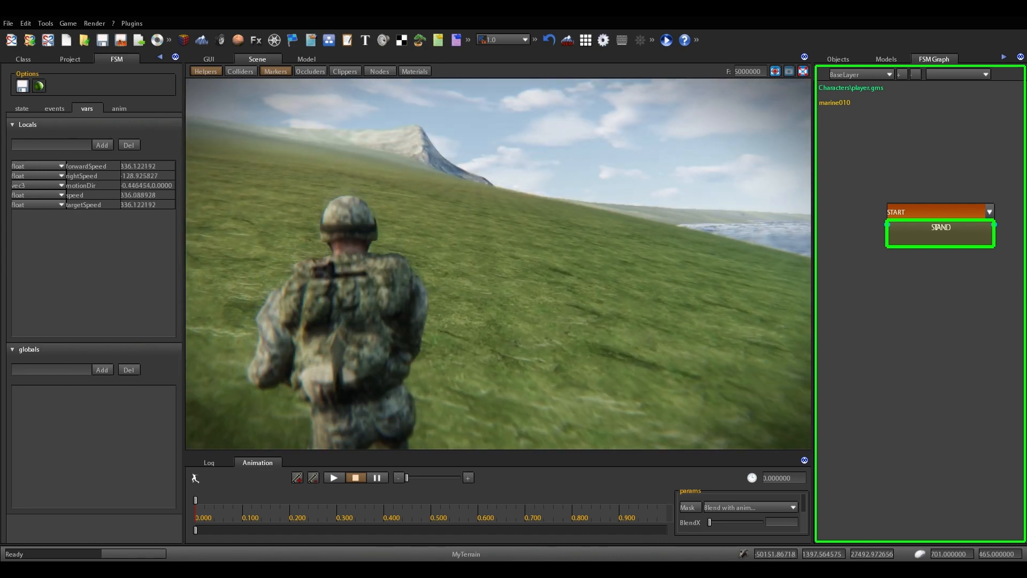